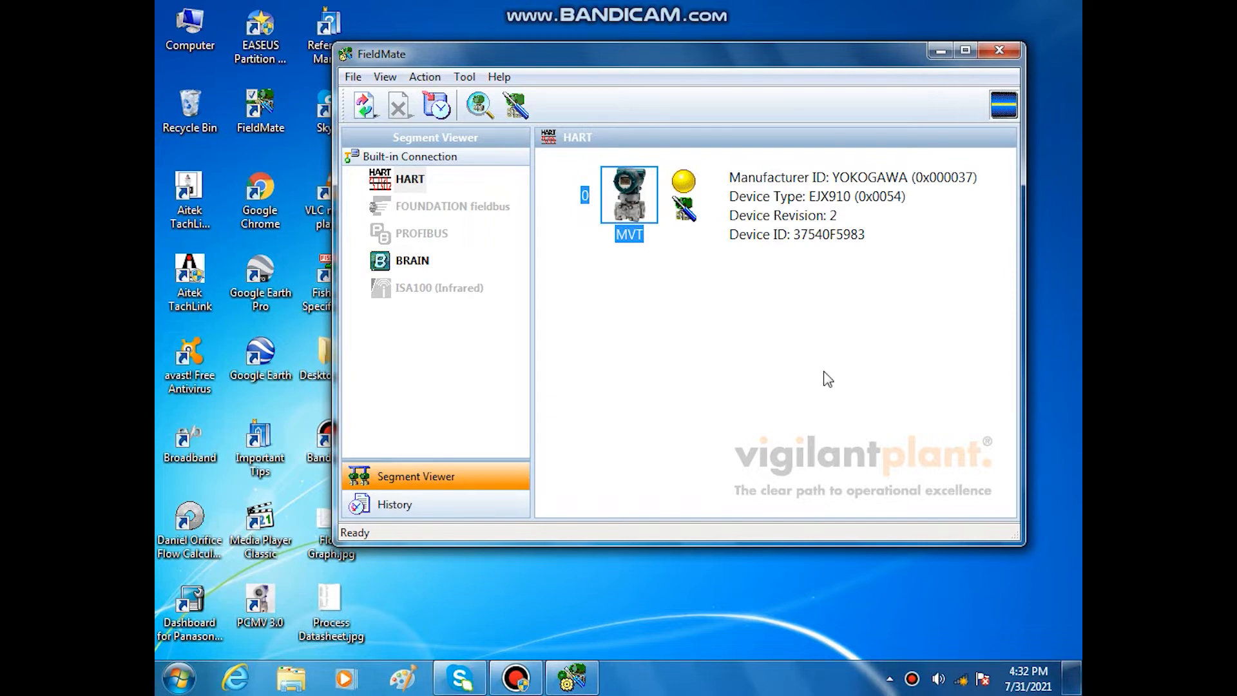
# Step: Open the MVT EJX910 transmitter from the HART segment and maximize its DTM Works window
pyautogui.click(964, 51)
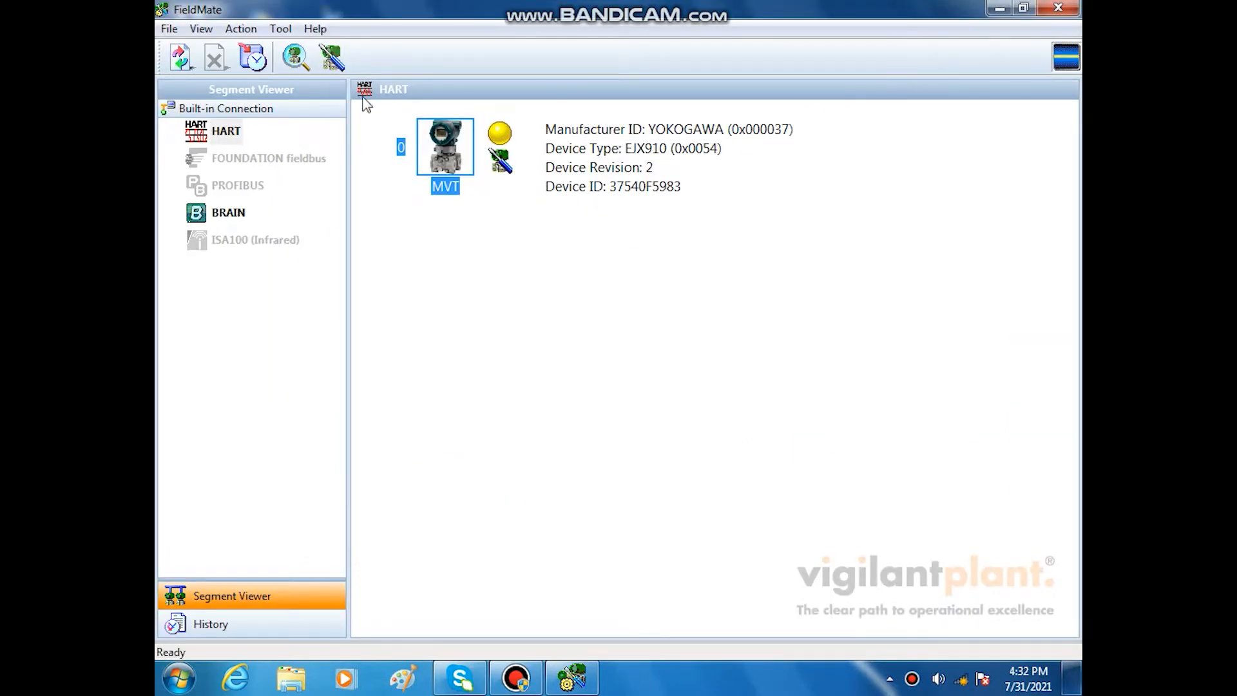
pyautogui.doubleClick(446, 145)
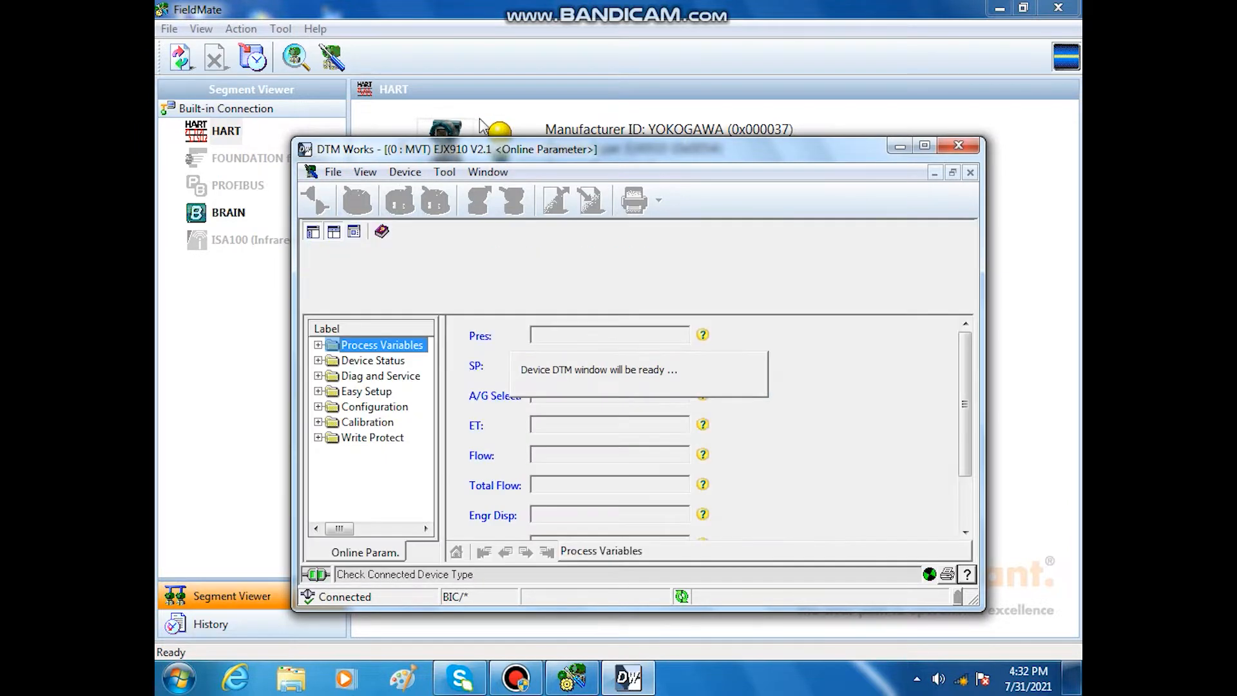
pyautogui.click(924, 145)
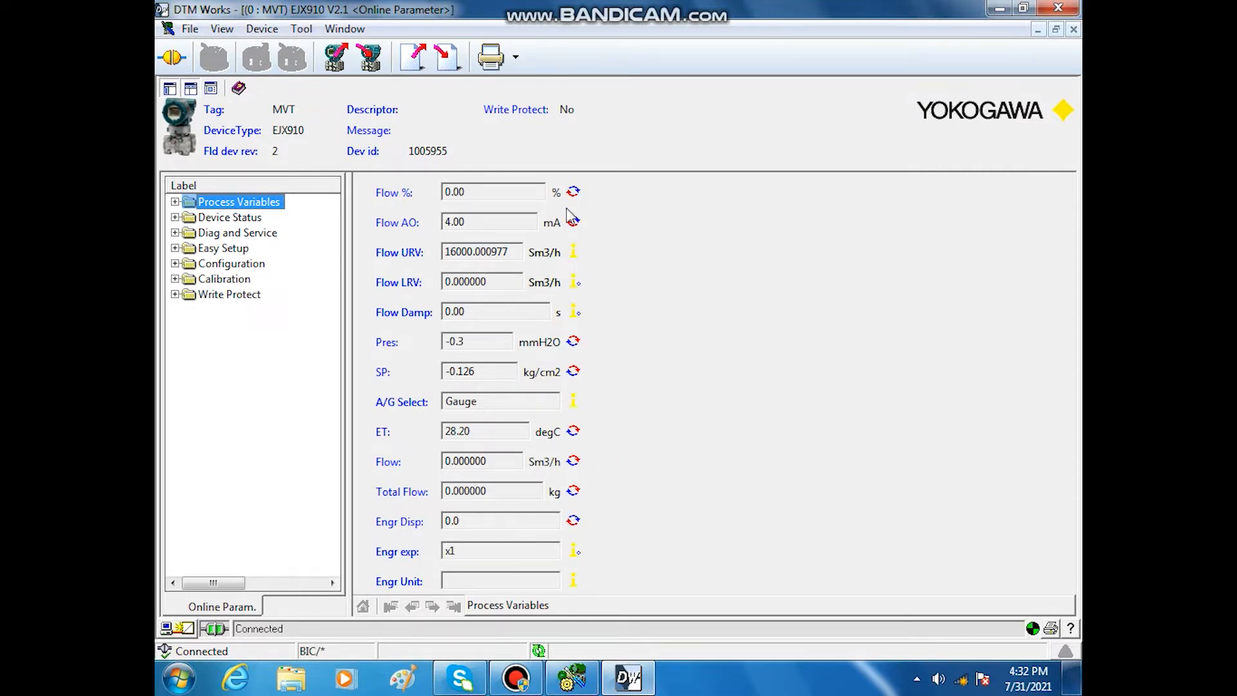
# Step: View the Easy Setup parameters of the transmitter, checking the tag field
pyautogui.click(226, 249)
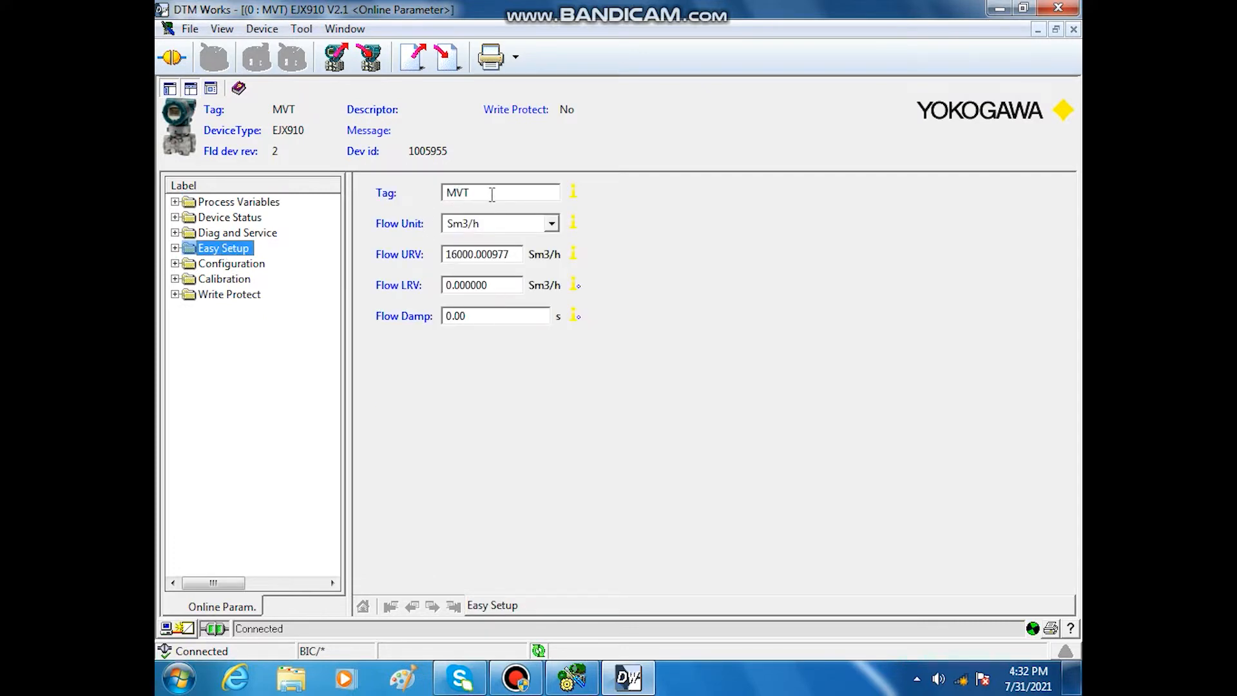
pyautogui.moveTo(491, 194); pyautogui.dragTo(435, 188)
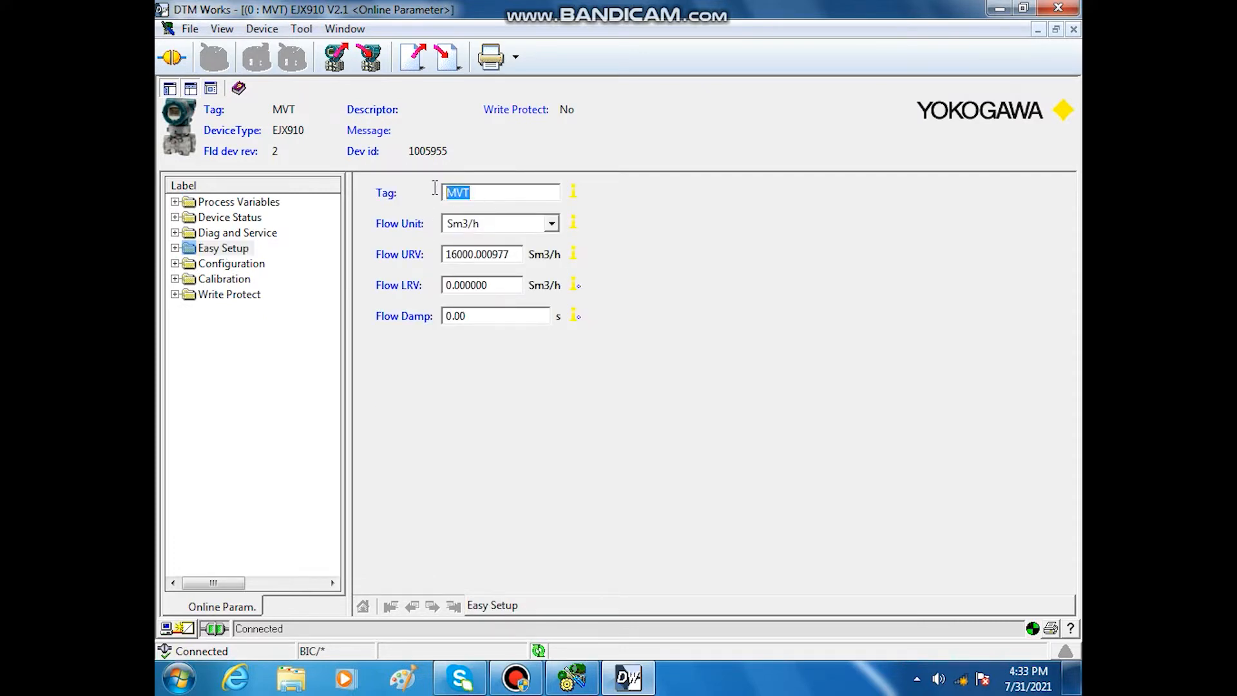
pyautogui.click(638, 194)
# Step: Launch the Flow Configuration Wizard for the device and proceed with Auto Compensation Mode
pyautogui.click(298, 35)
pyautogui.moveTo(271, 38)
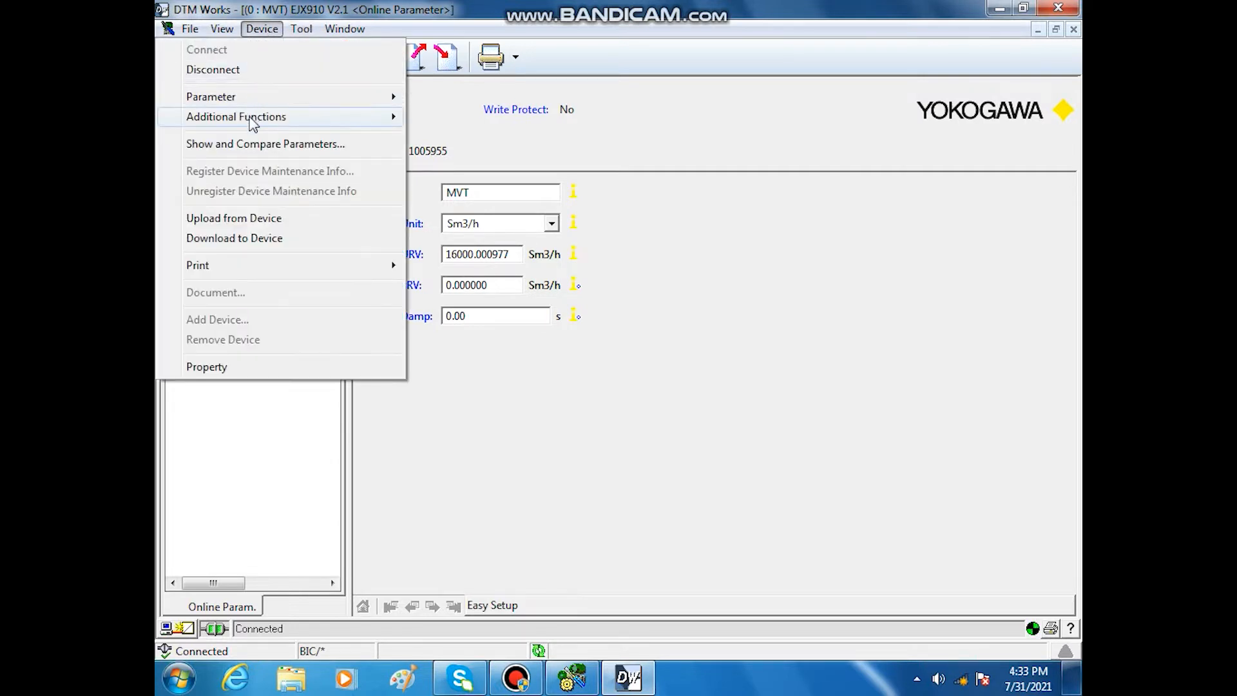
pyautogui.moveTo(250, 120)
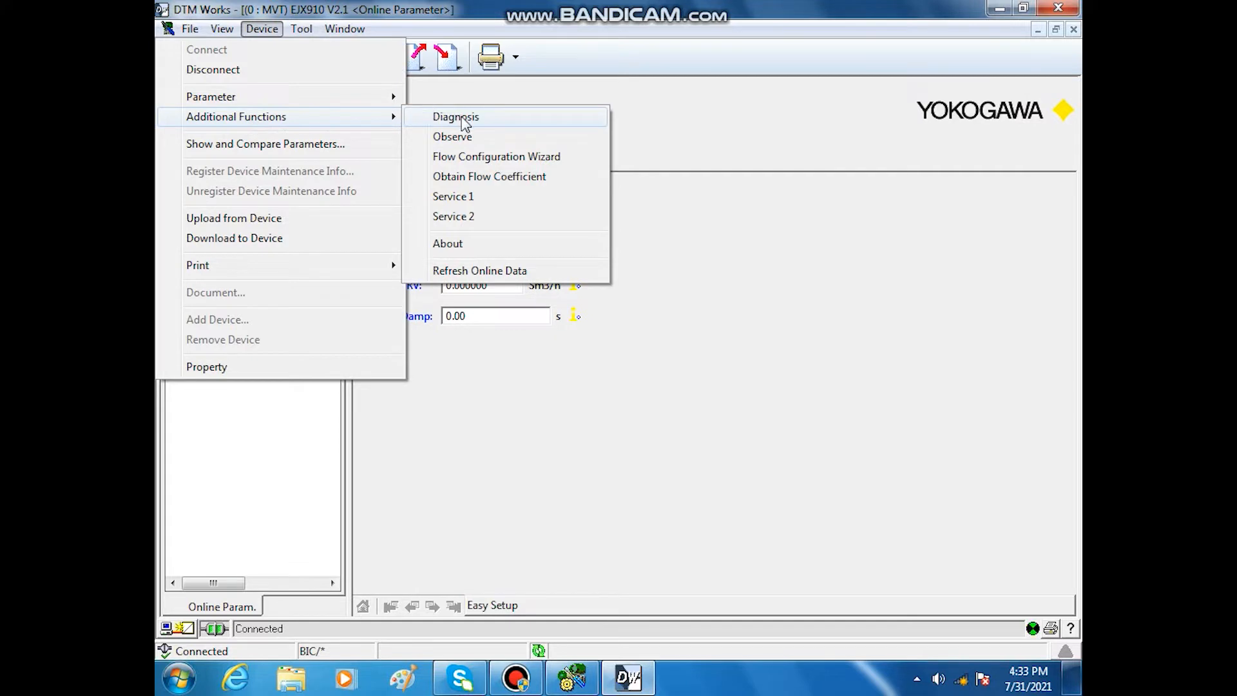
pyautogui.click(468, 155)
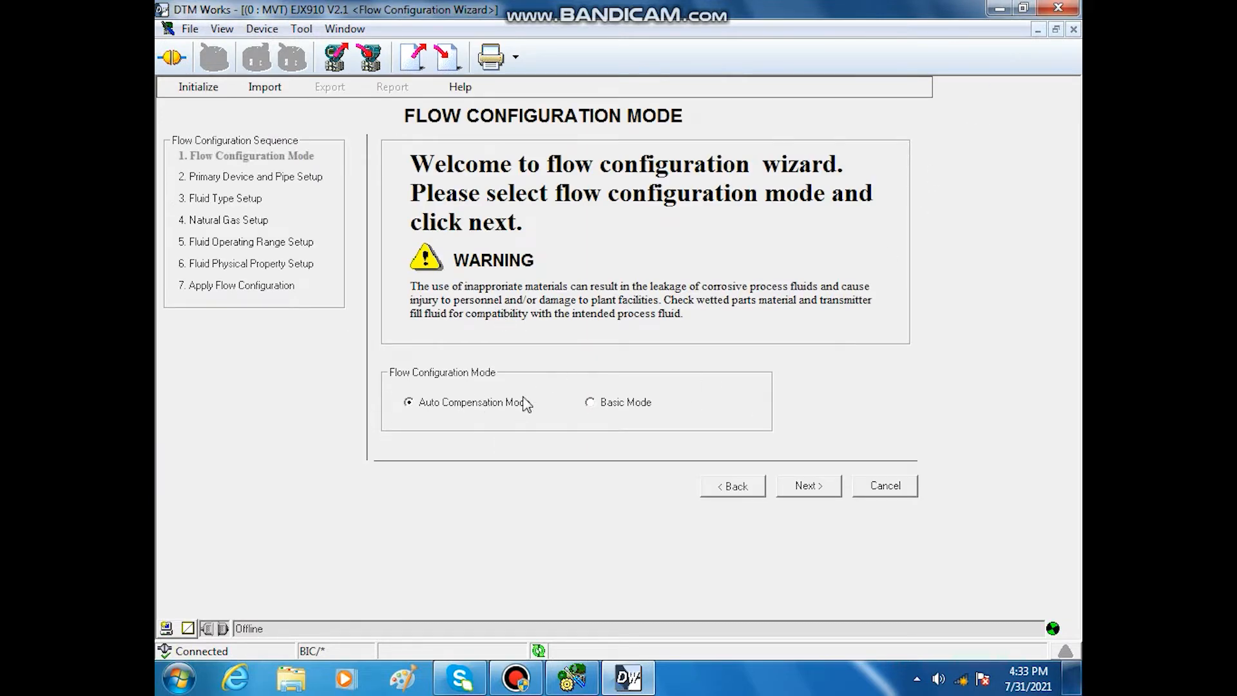
pyautogui.click(807, 486)
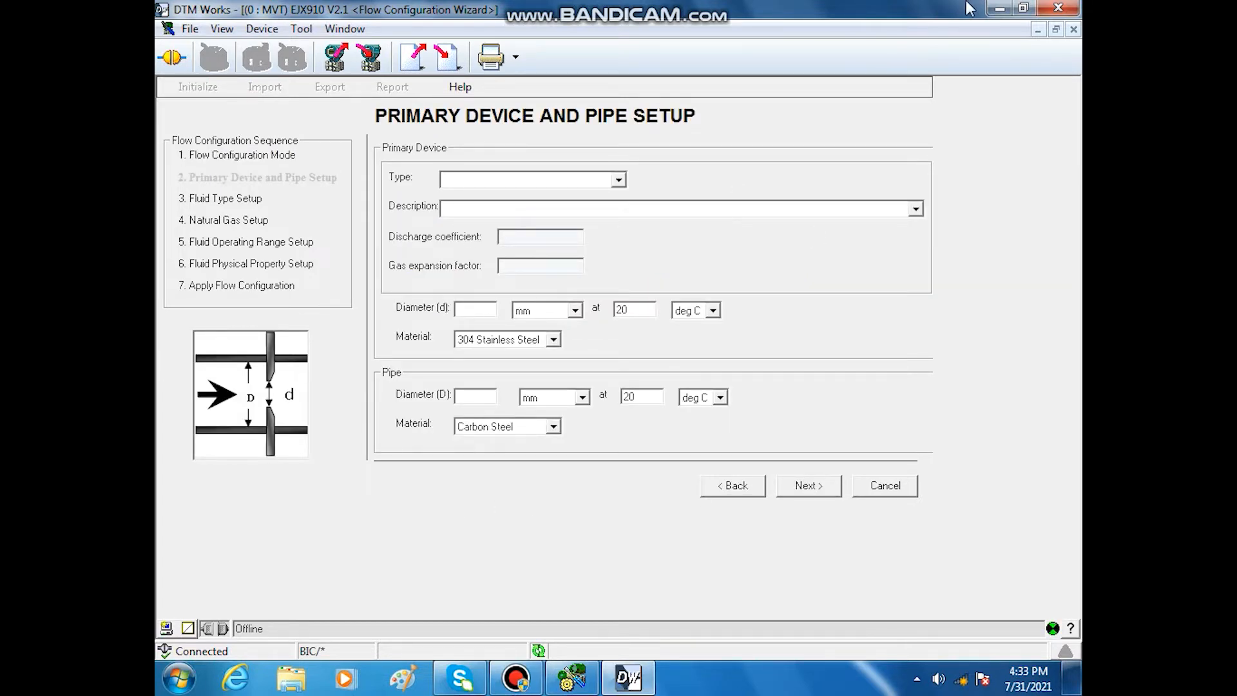
# Step: Open Process Datasheet.jpg from the desktop and enlarge it to read the orifice plate input data
pyautogui.click(999, 8)
pyautogui.click(999, 8)
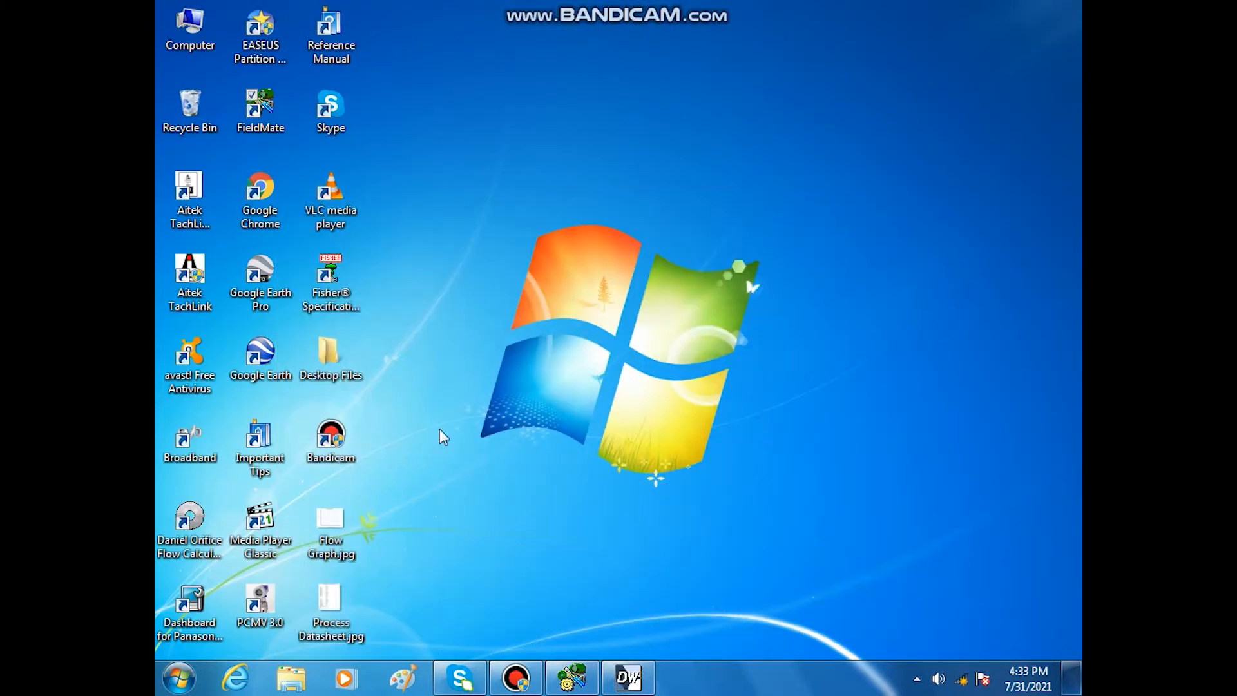
pyautogui.doubleClick(329, 616)
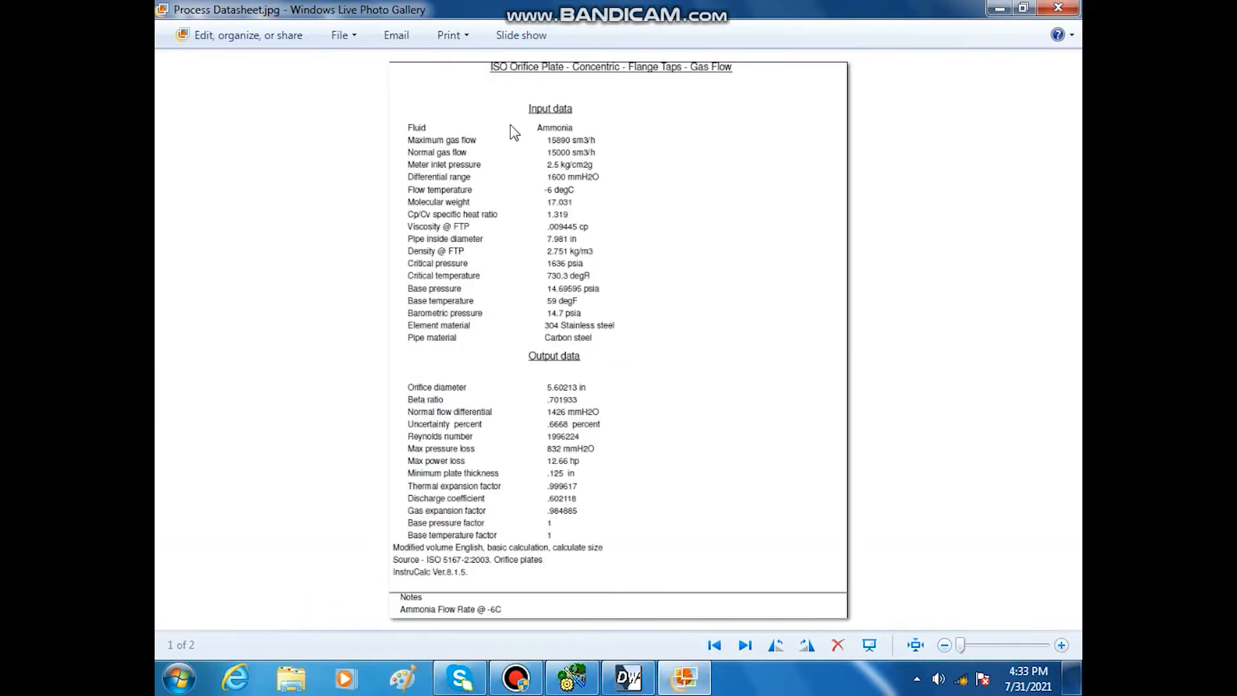
pyautogui.scroll(3, 514, 132)
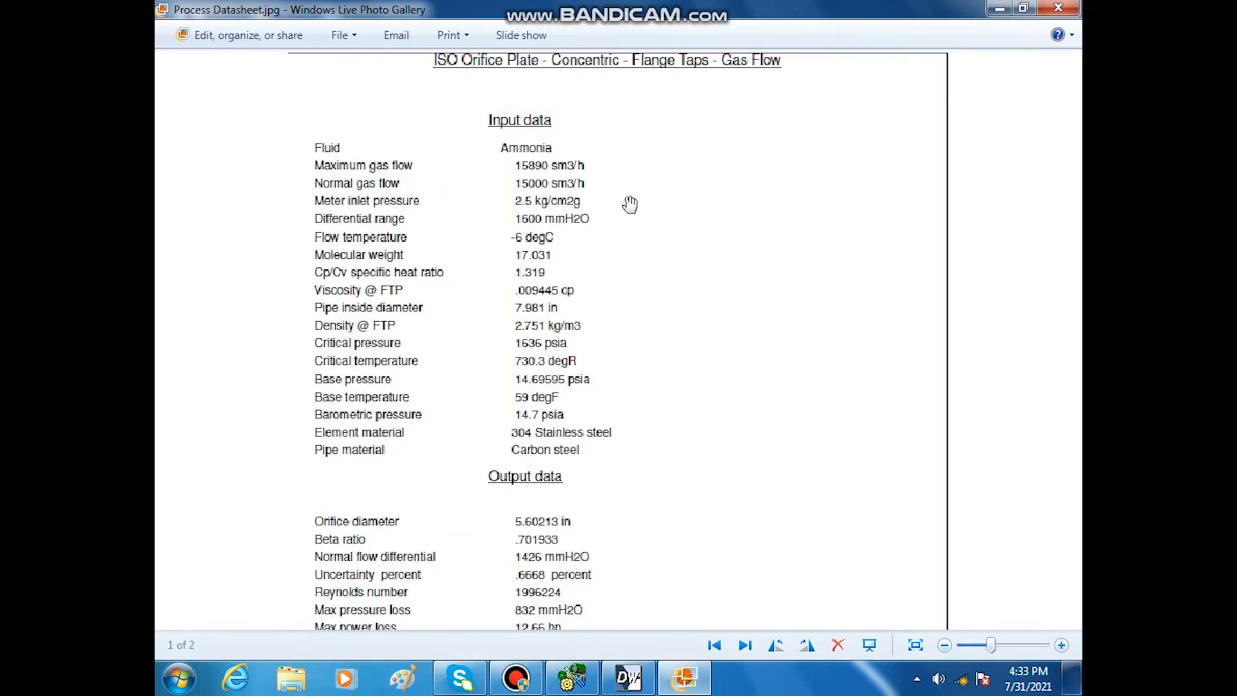
pyautogui.moveTo(635, 462); pyautogui.dragTo(664, 545)
pyautogui.moveTo(668, 689)
# Step: Switch back to DTM Works and set the primary device to Orifice with description Orifice Flange Taps [ISO5167-2 2003]
pyautogui.click(629, 681)
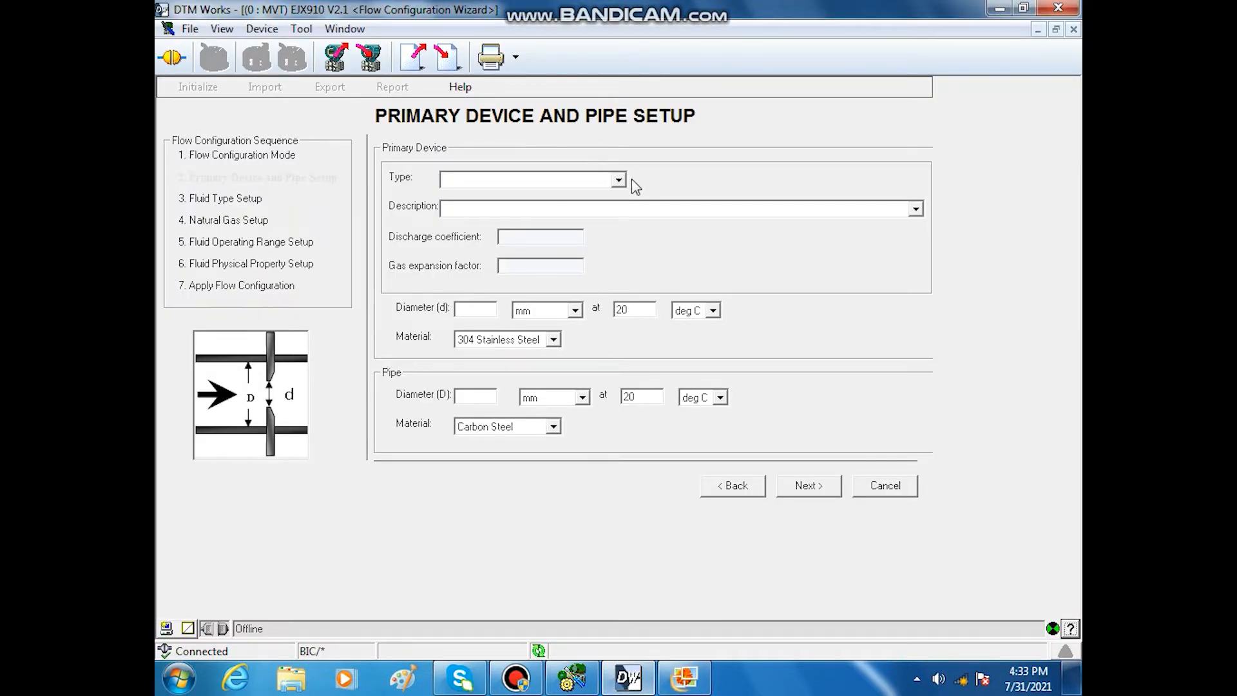
pyautogui.click(618, 180)
pyautogui.click(534, 194)
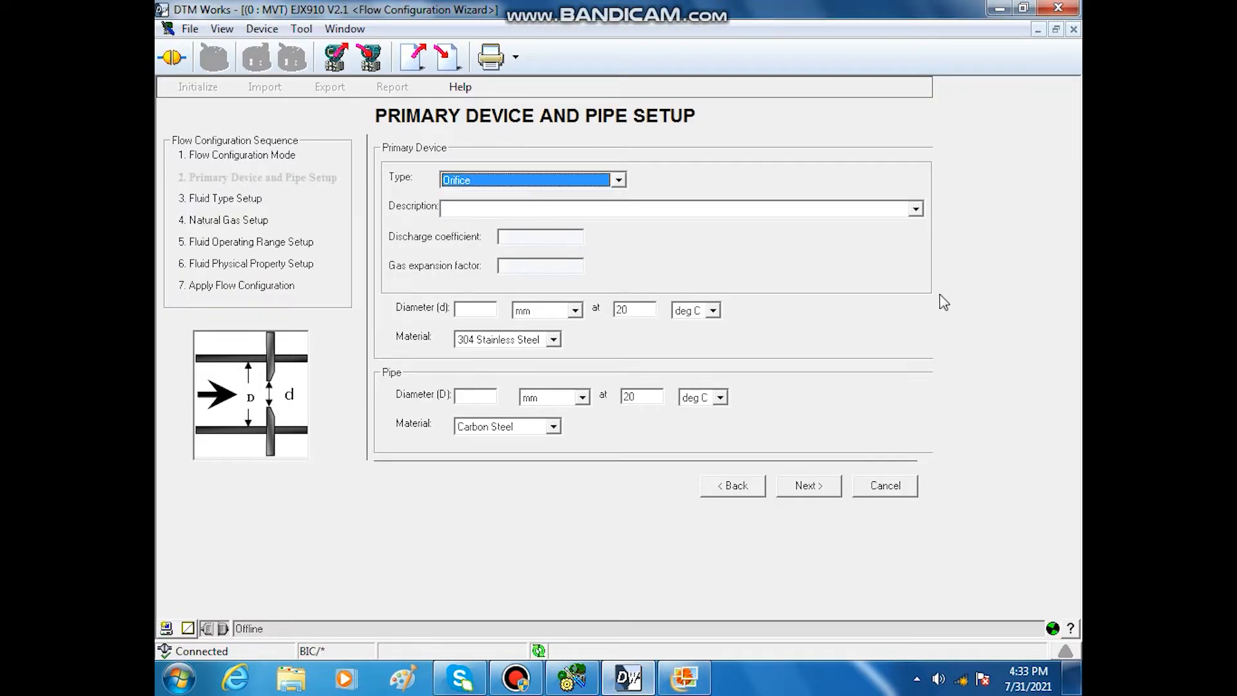
pyautogui.click(915, 209)
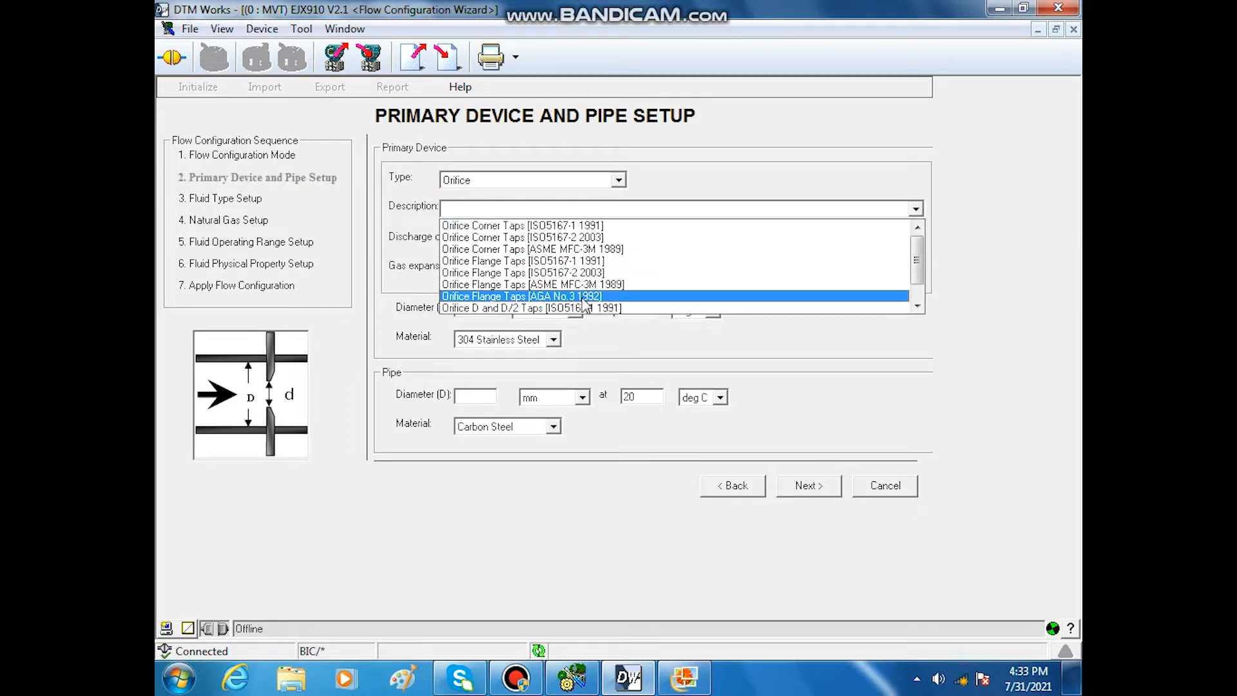
pyautogui.click(541, 274)
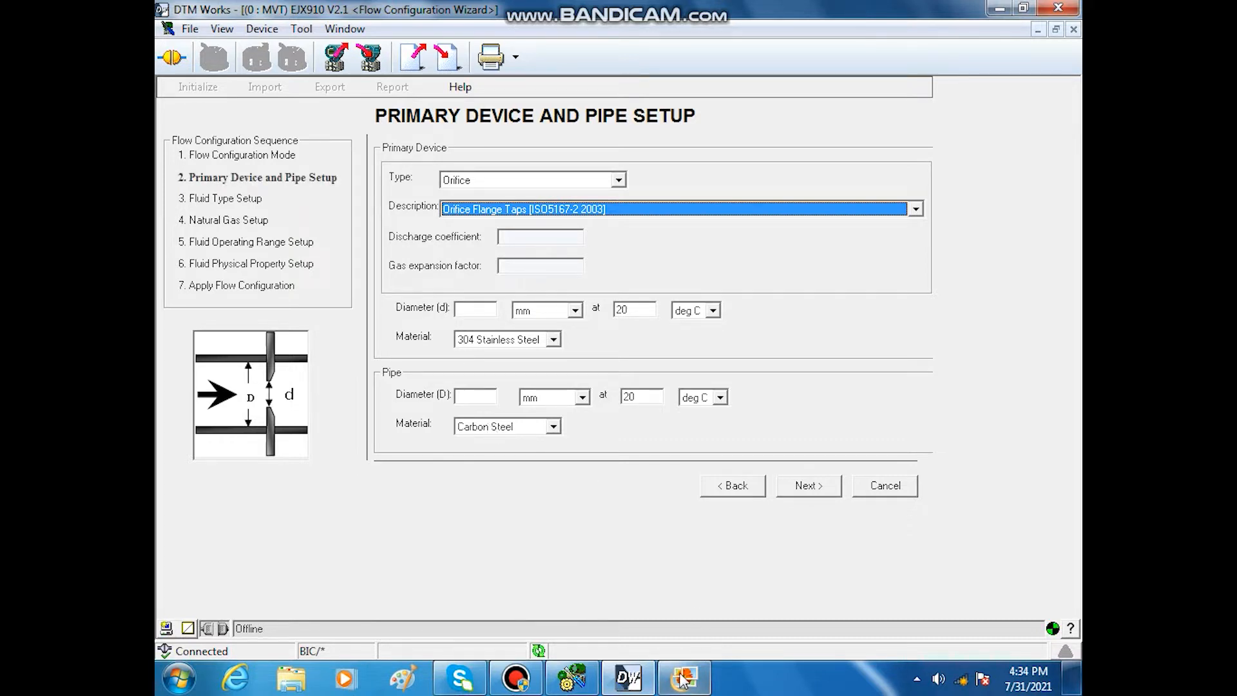
# Step: Look up the orifice diameter in the process datasheet and set the primary device diameter (d) to 5.60213 in
pyautogui.moveTo(684, 678)
pyautogui.click(622, 547)
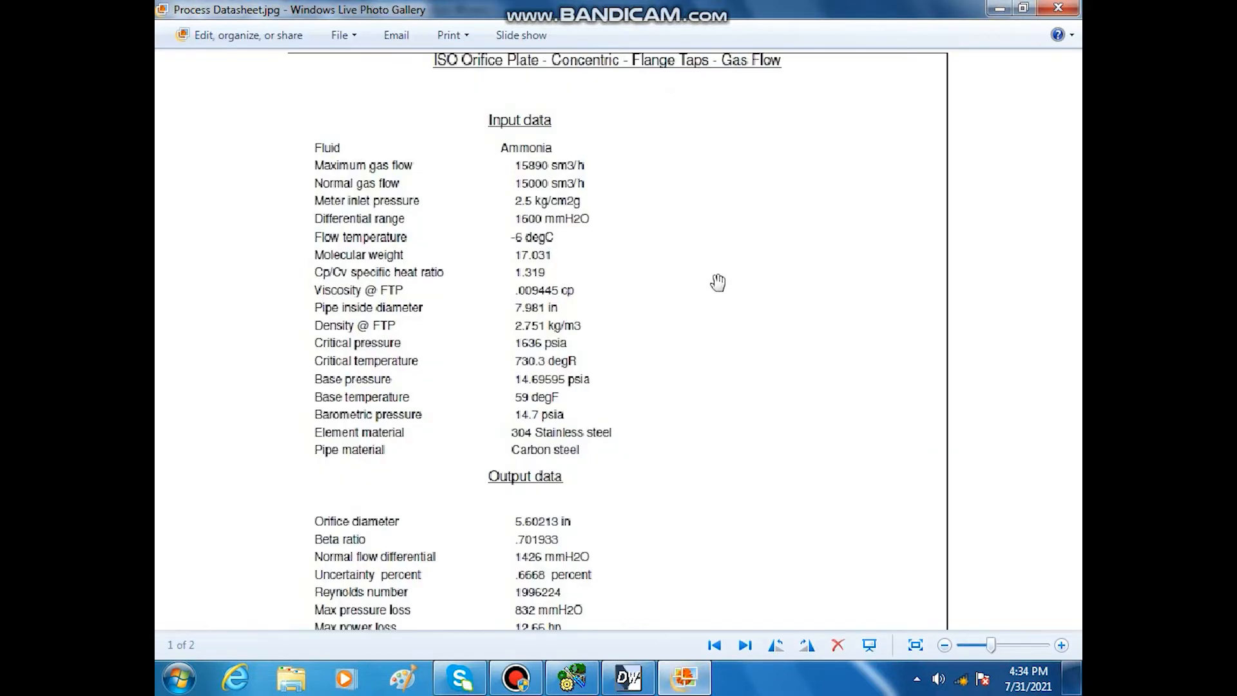
pyautogui.moveTo(640, 477); pyautogui.dragTo(677, 232)
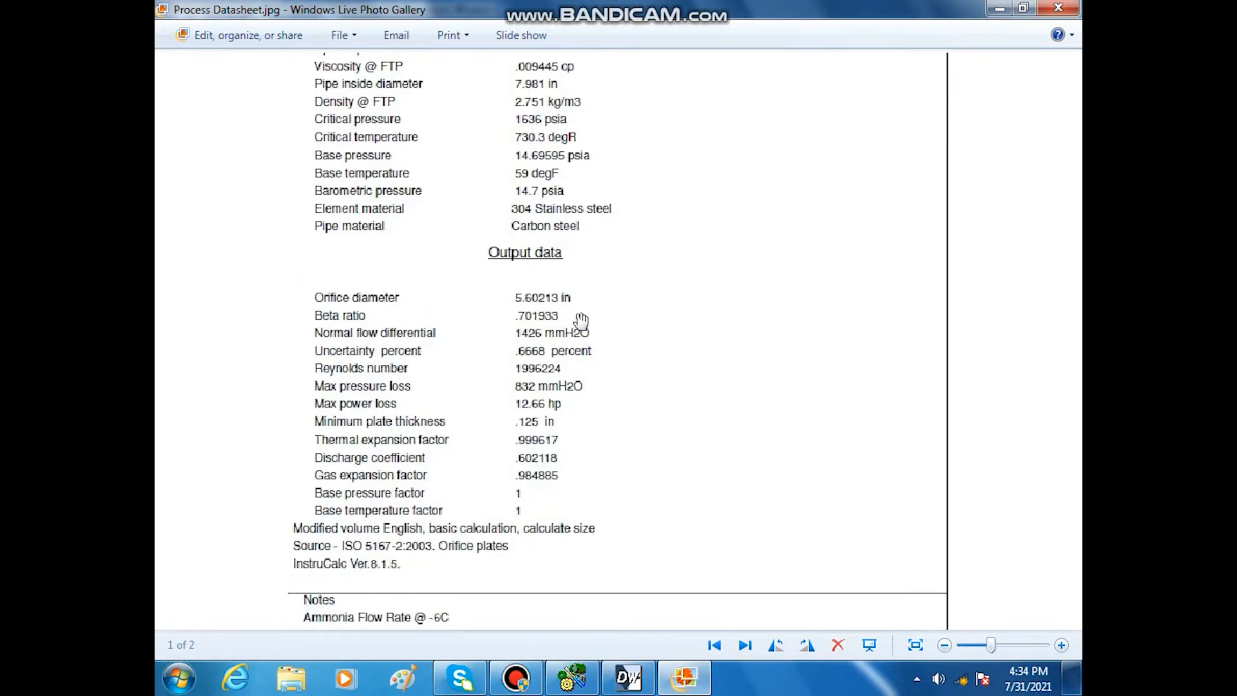
pyautogui.moveTo(641, 232); pyautogui.dragTo(627, 371)
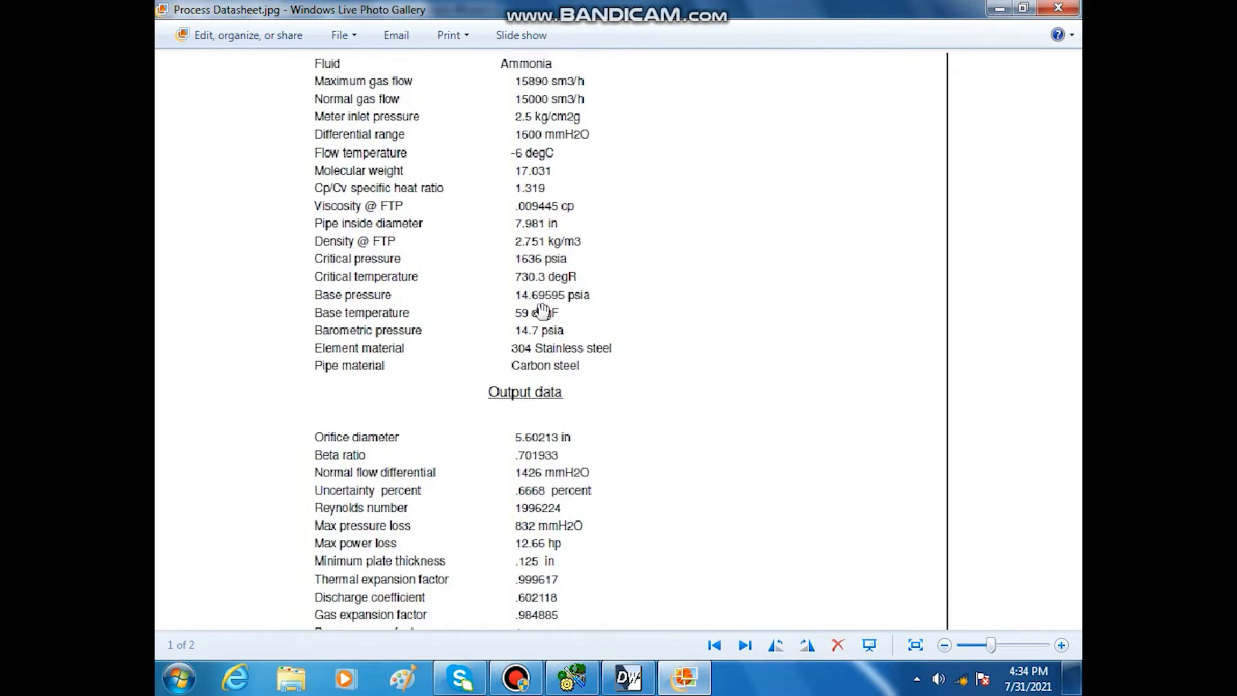
pyautogui.click(682, 688)
pyautogui.click(470, 309)
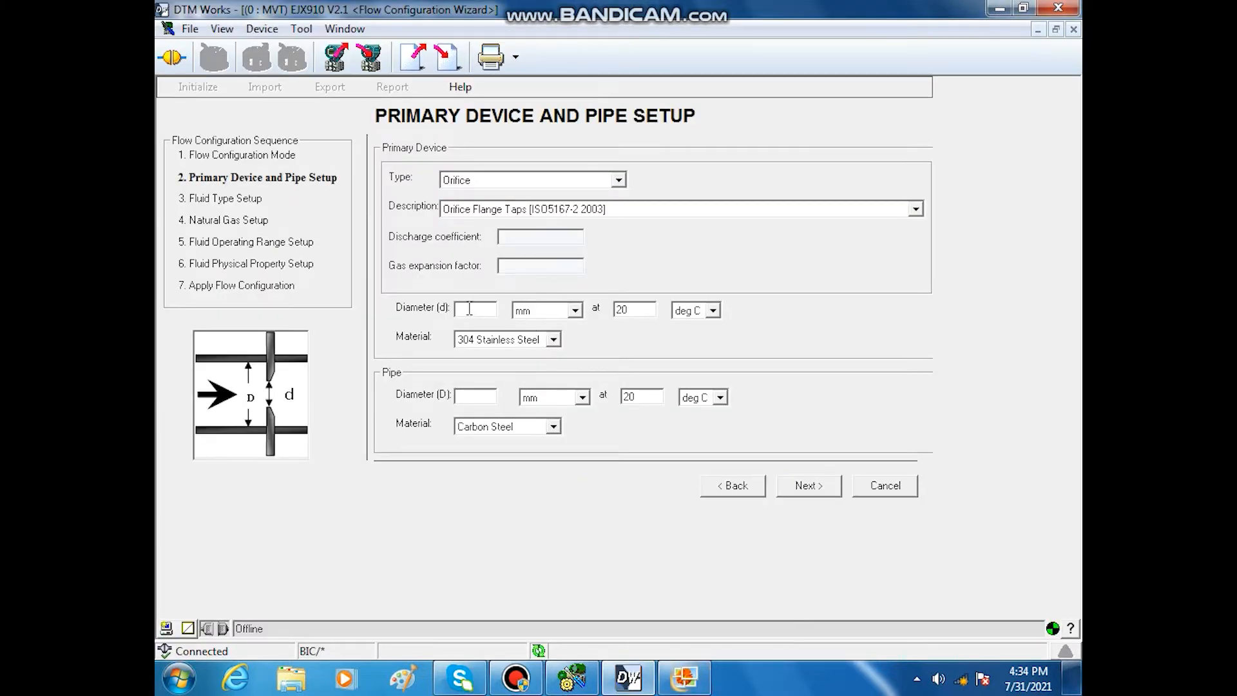
pyautogui.write('5.60213')
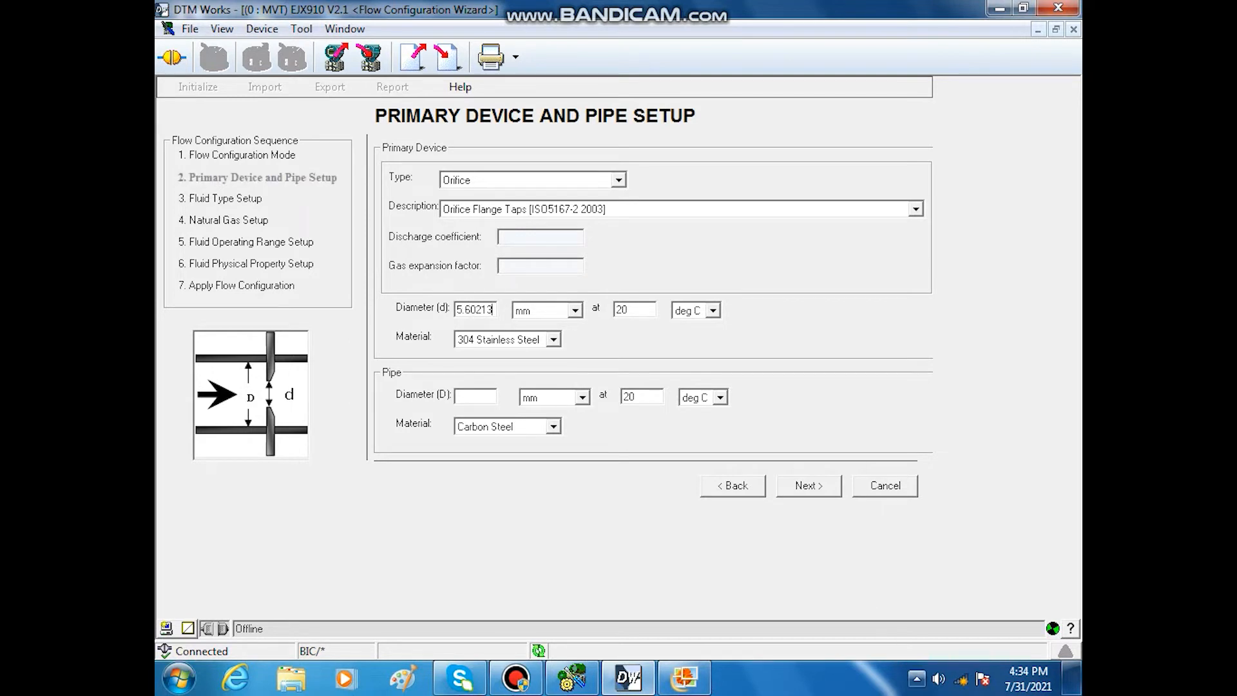
pyautogui.click(698, 691)
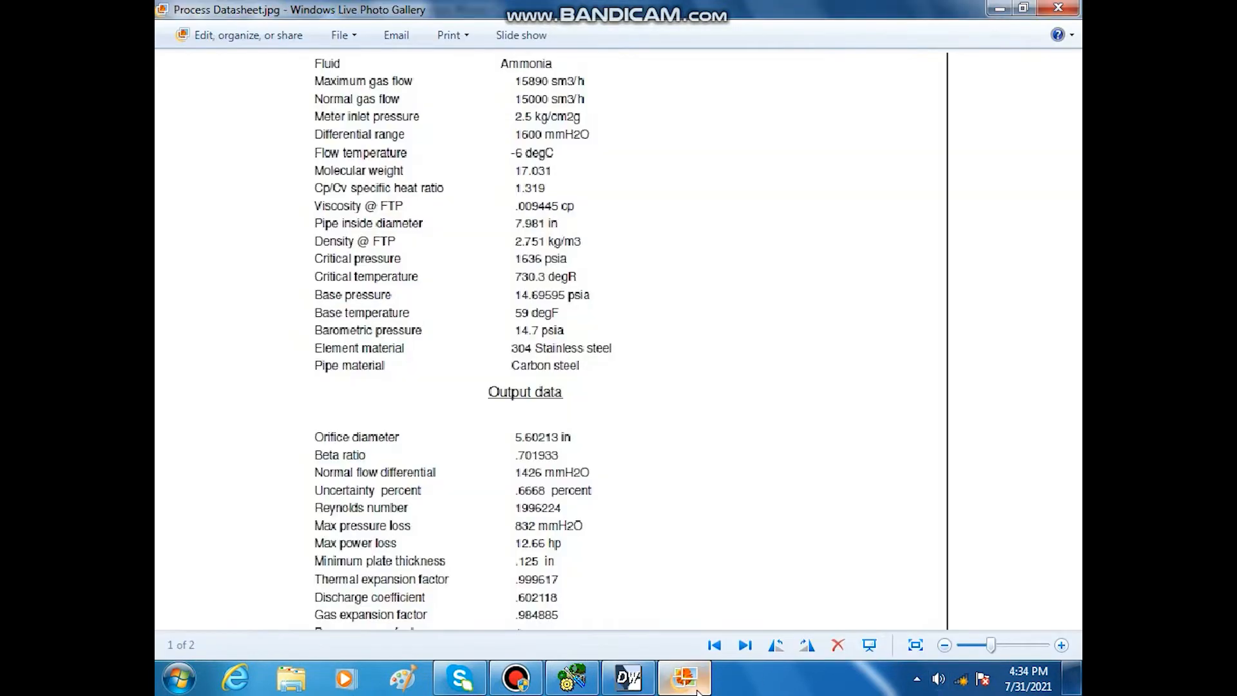
pyautogui.click(698, 692)
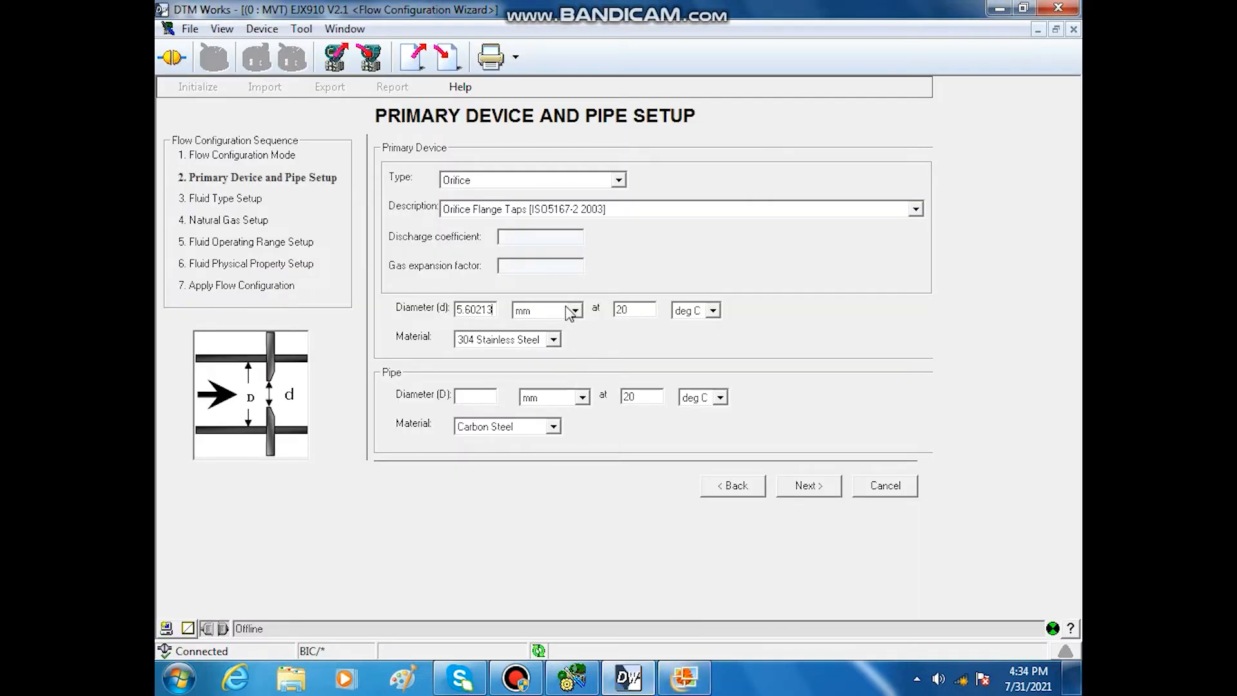
pyautogui.click(574, 310)
pyautogui.click(559, 339)
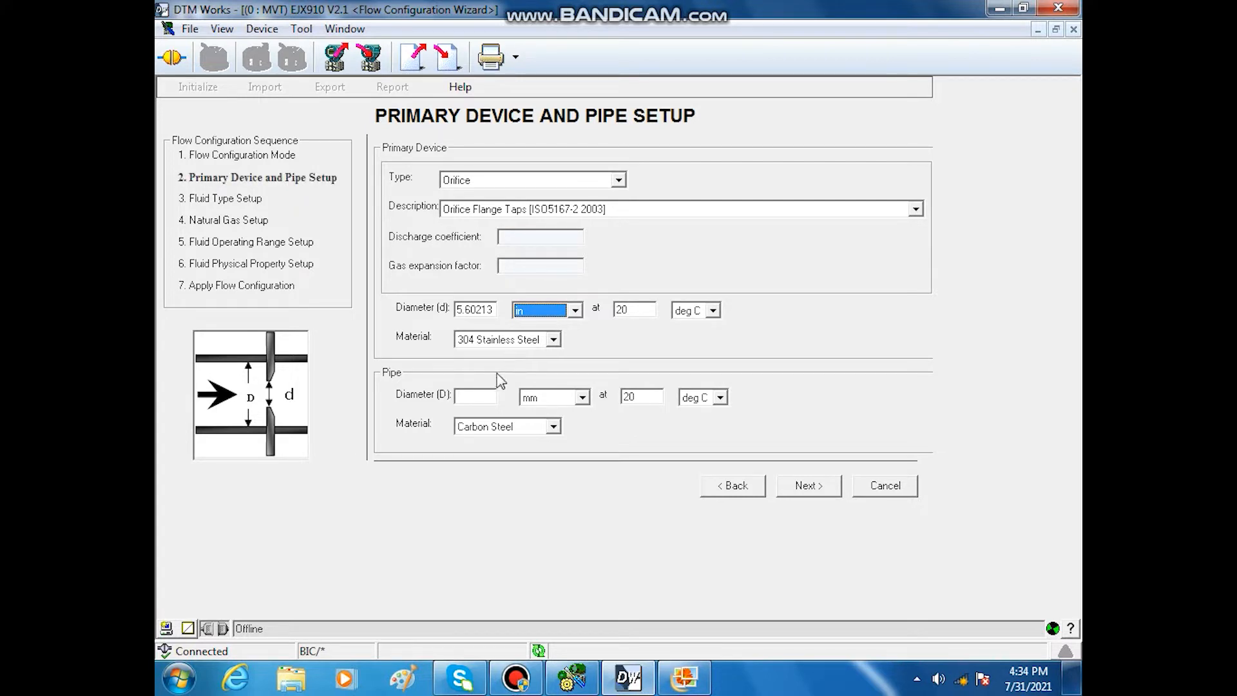
# Step: Set the pipe diameter (D) to 7.981 in
pyautogui.click(484, 398)
pyautogui.write('7')
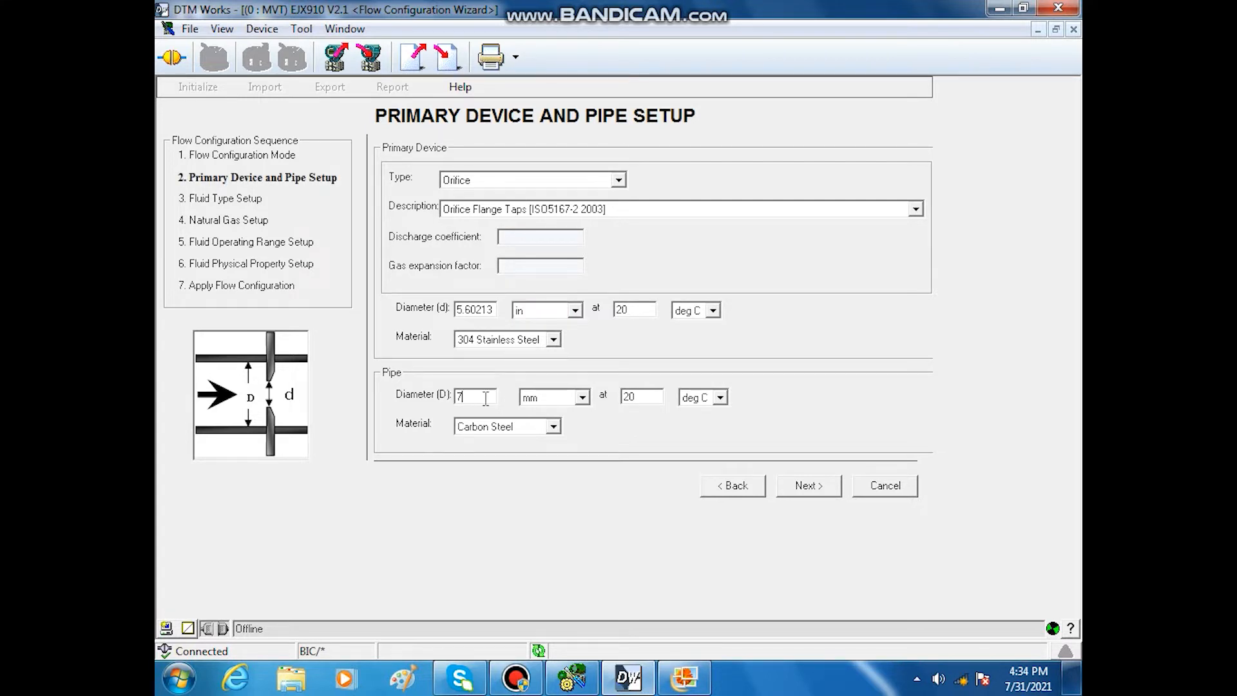
pyautogui.write('.981')
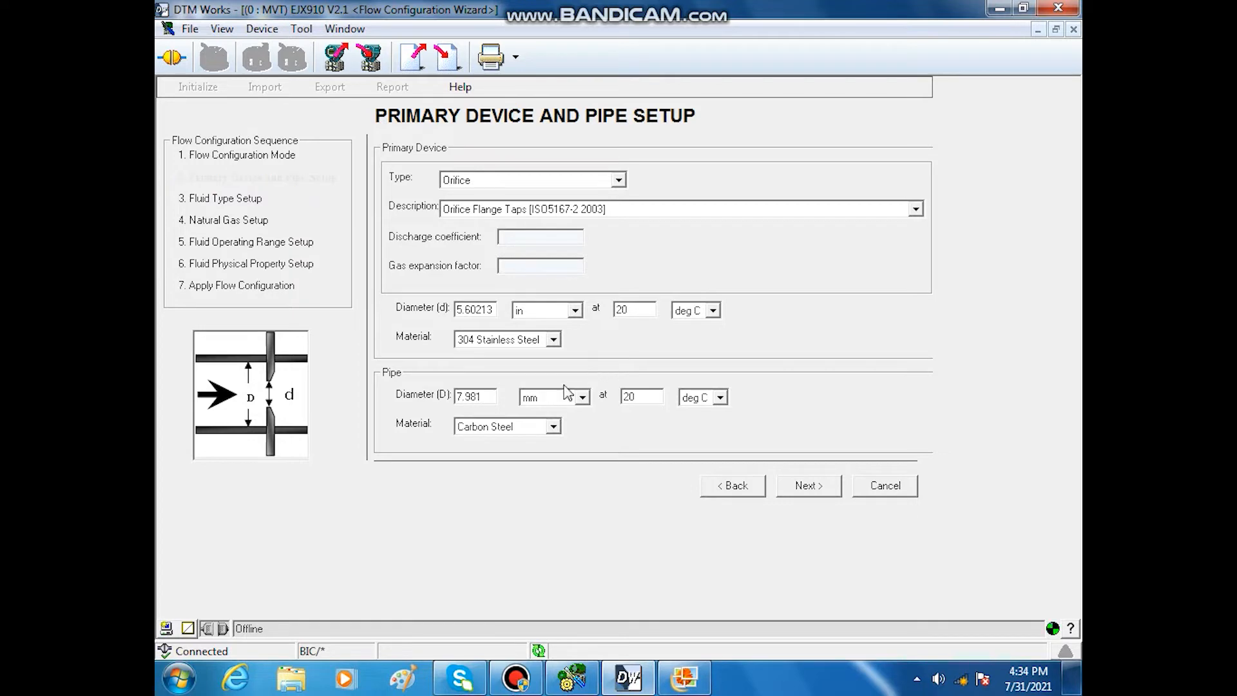
pyautogui.click(556, 398)
pyautogui.click(575, 427)
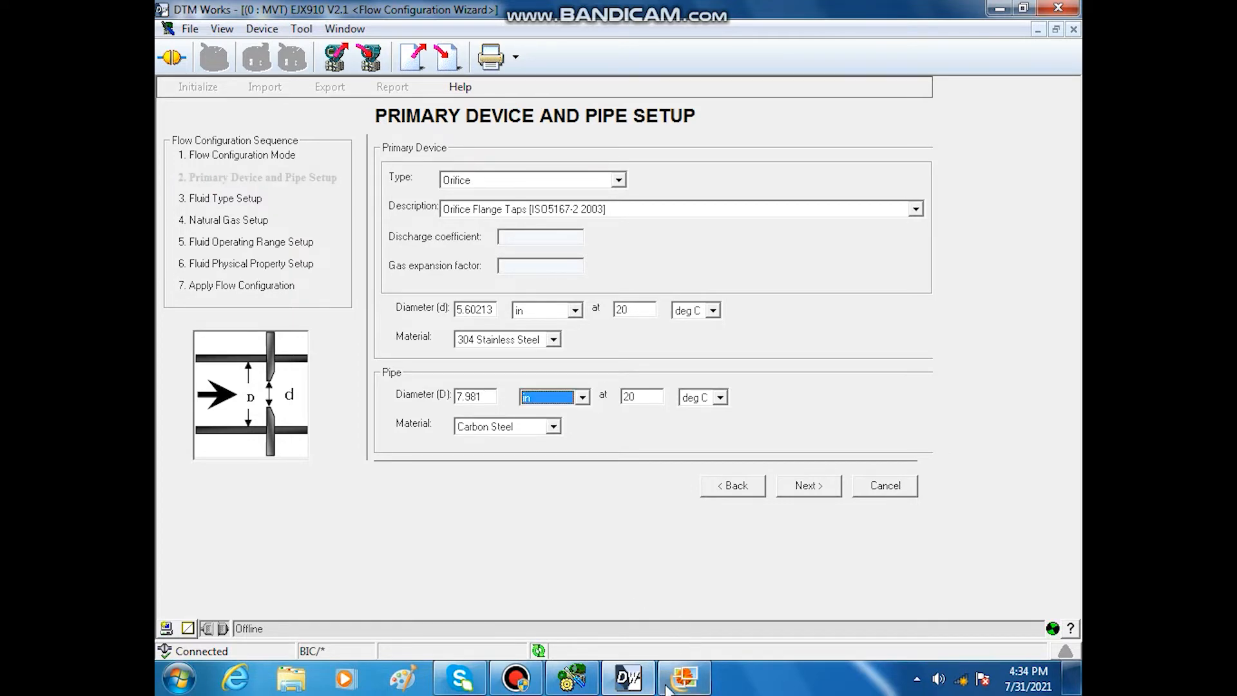
# Step: Check the element and pipe materials against the datasheet, then accept the primary device and pipe setup and proceed to Fluid Type Setup
pyautogui.click(684, 677)
pyautogui.scroll(1, 572, 427)
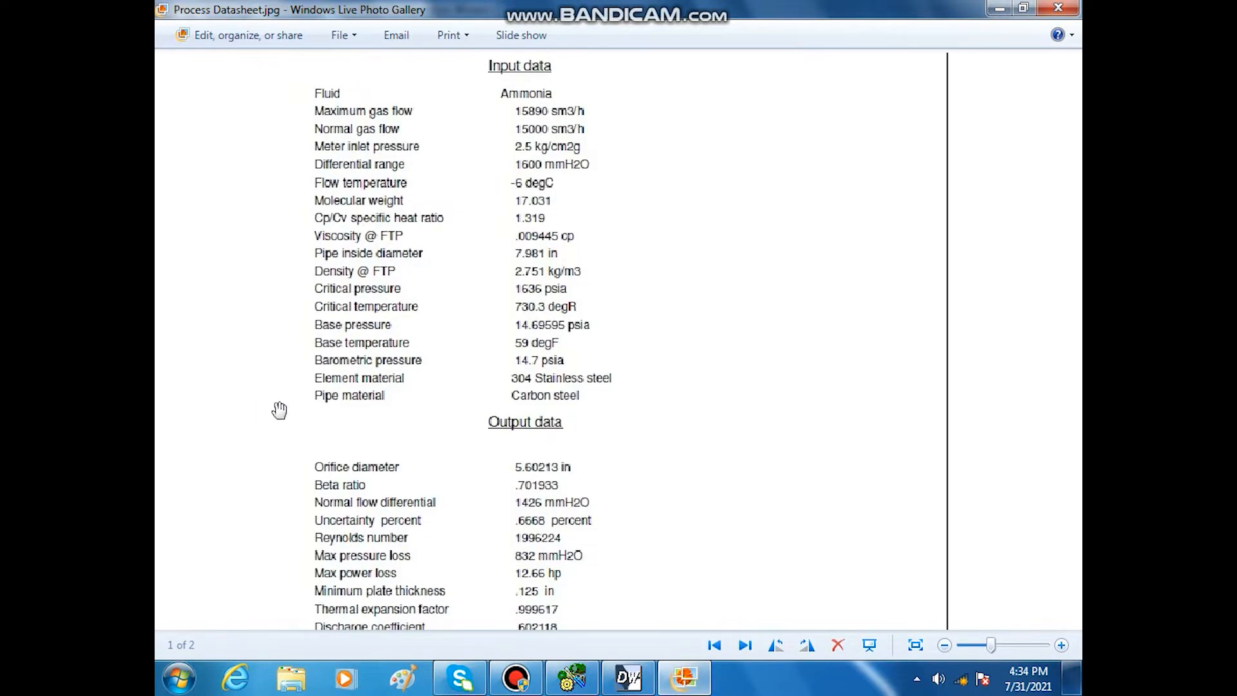
pyautogui.click(641, 673)
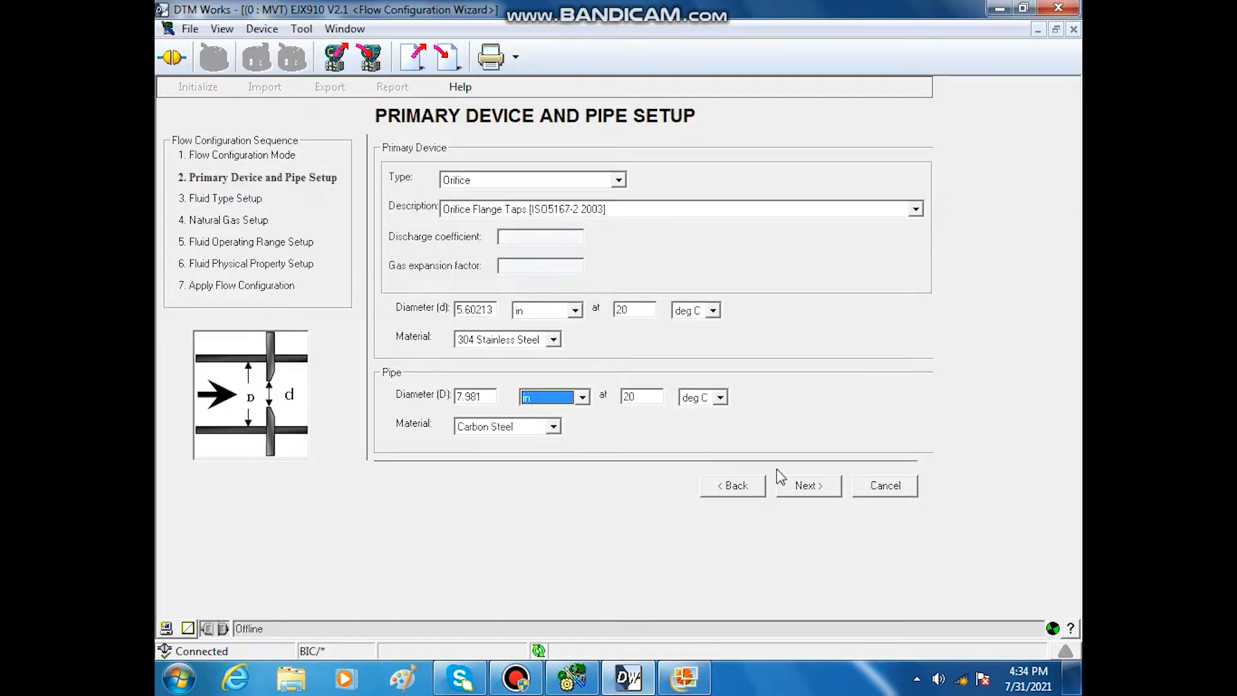
pyautogui.click(809, 488)
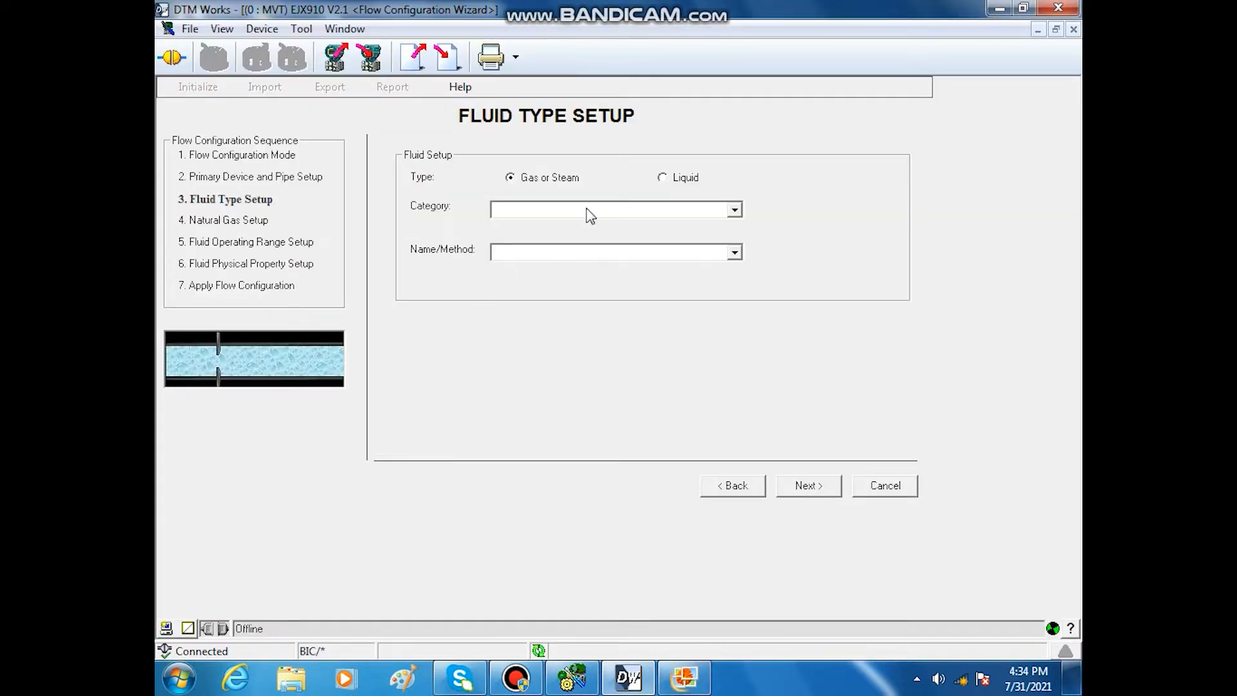
# Step: Set the fluid category to Gas (DIPPR) and the fluid name to AMMONIA
pyautogui.click(735, 210)
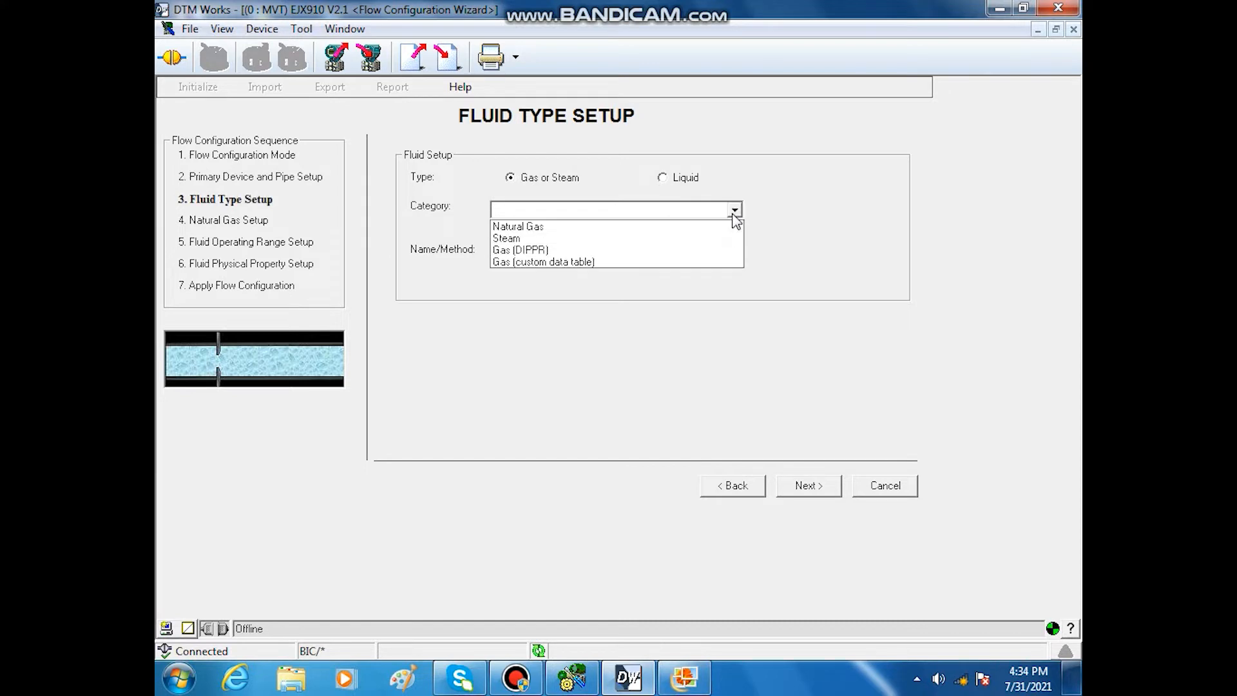
pyautogui.click(527, 250)
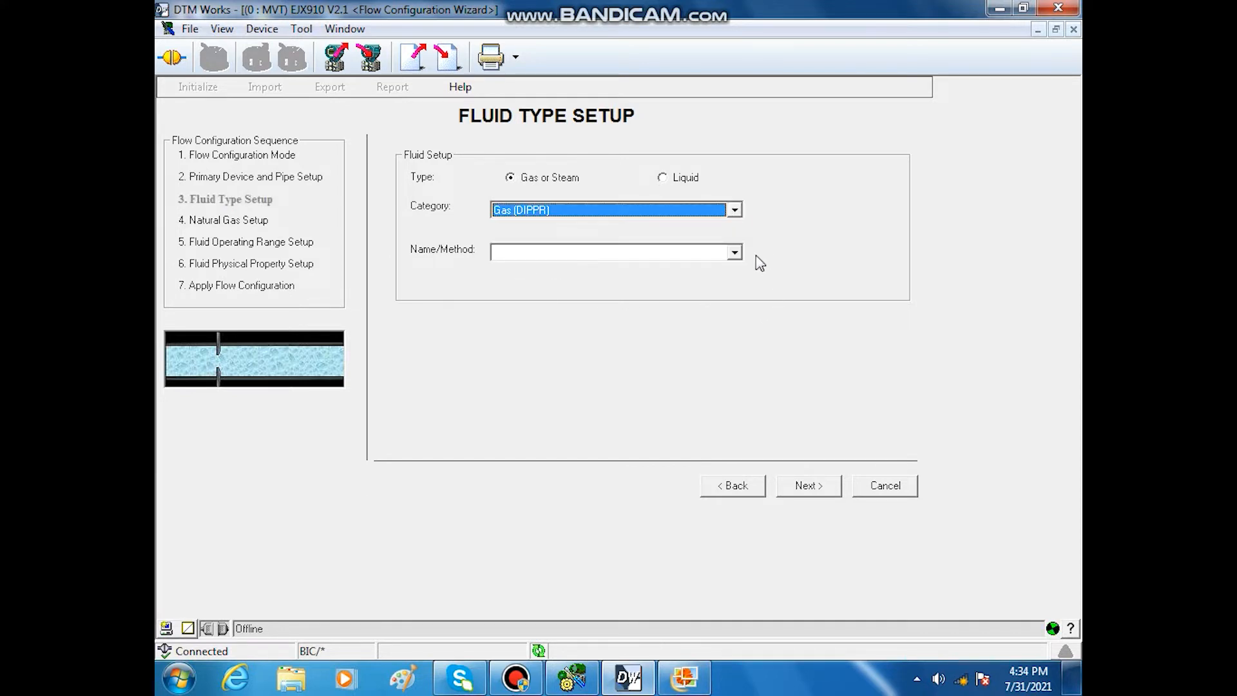
pyautogui.click(734, 252)
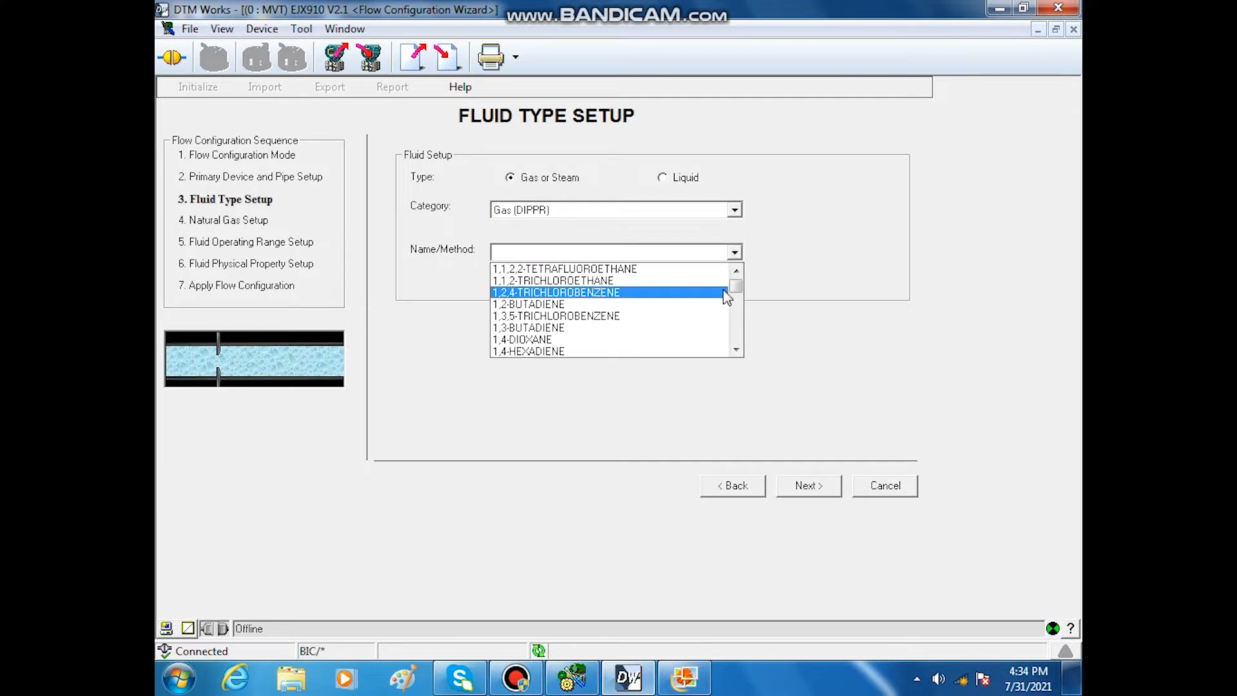
pyautogui.moveTo(735, 290); pyautogui.dragTo(737, 311)
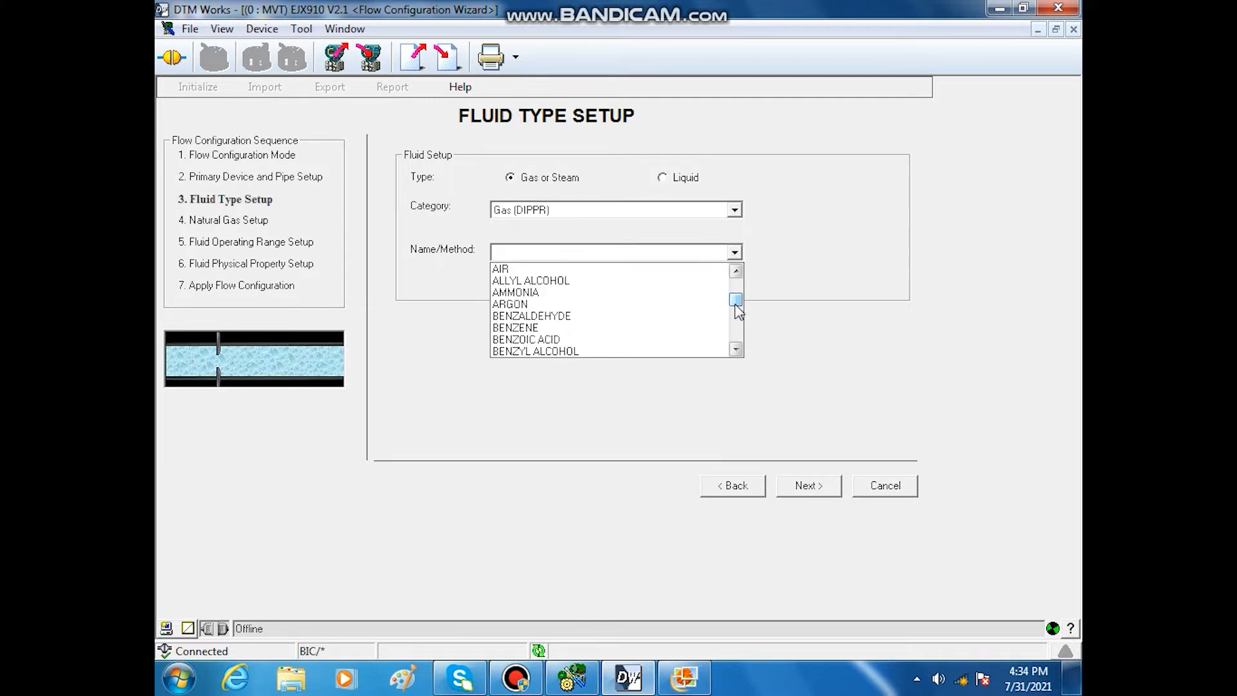
pyautogui.click(516, 292)
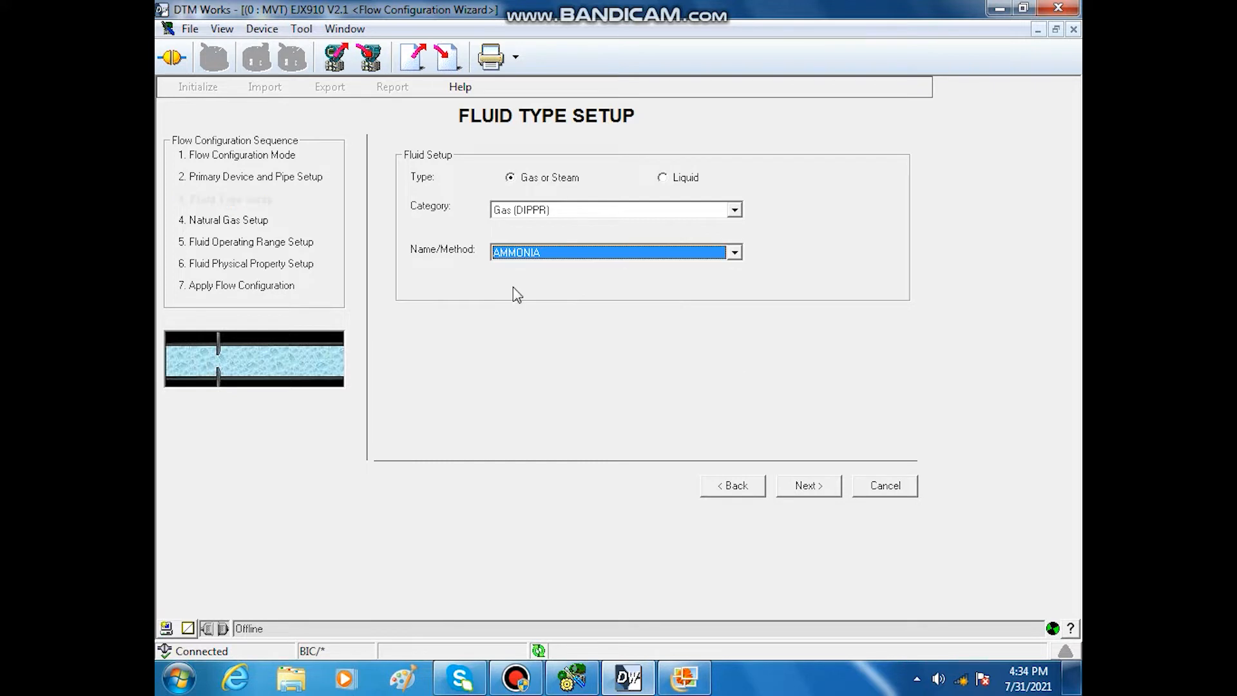
# Step: Accept the ammonia fluid type, proceed to Fluid Operating Range Setup, and consult the process datasheet for pressure and temperature data
pyautogui.click(800, 491)
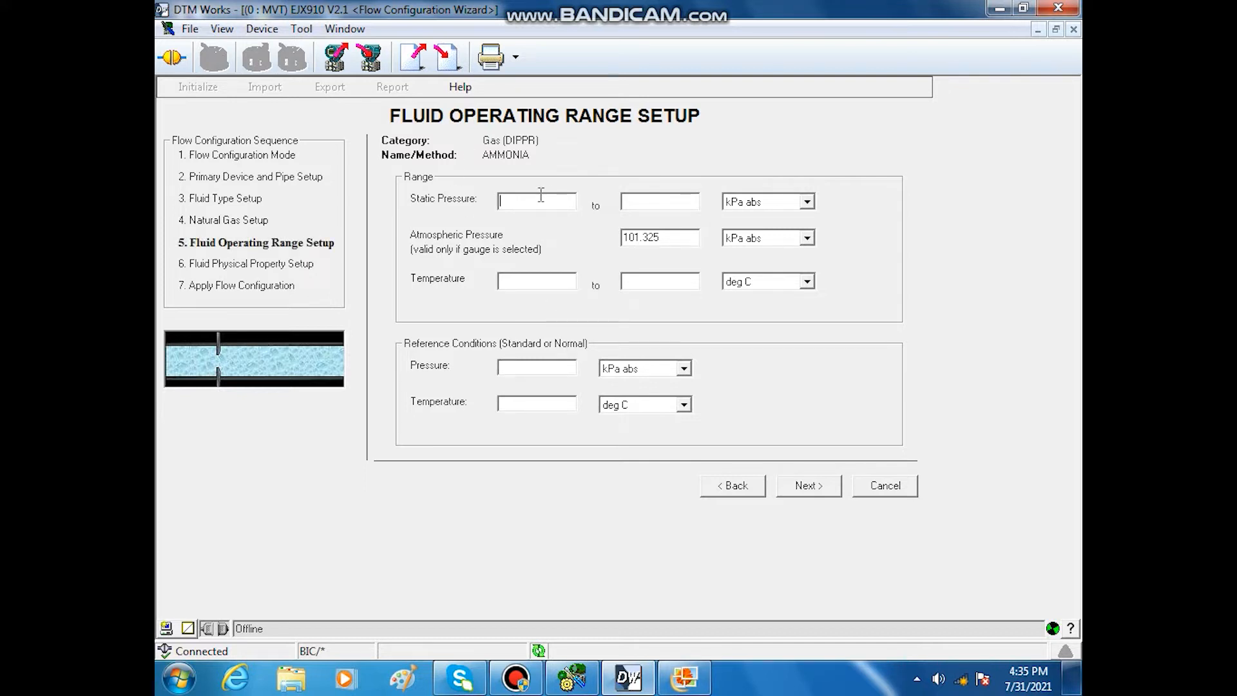
pyautogui.click(685, 677)
pyautogui.scroll(1, 622, 240)
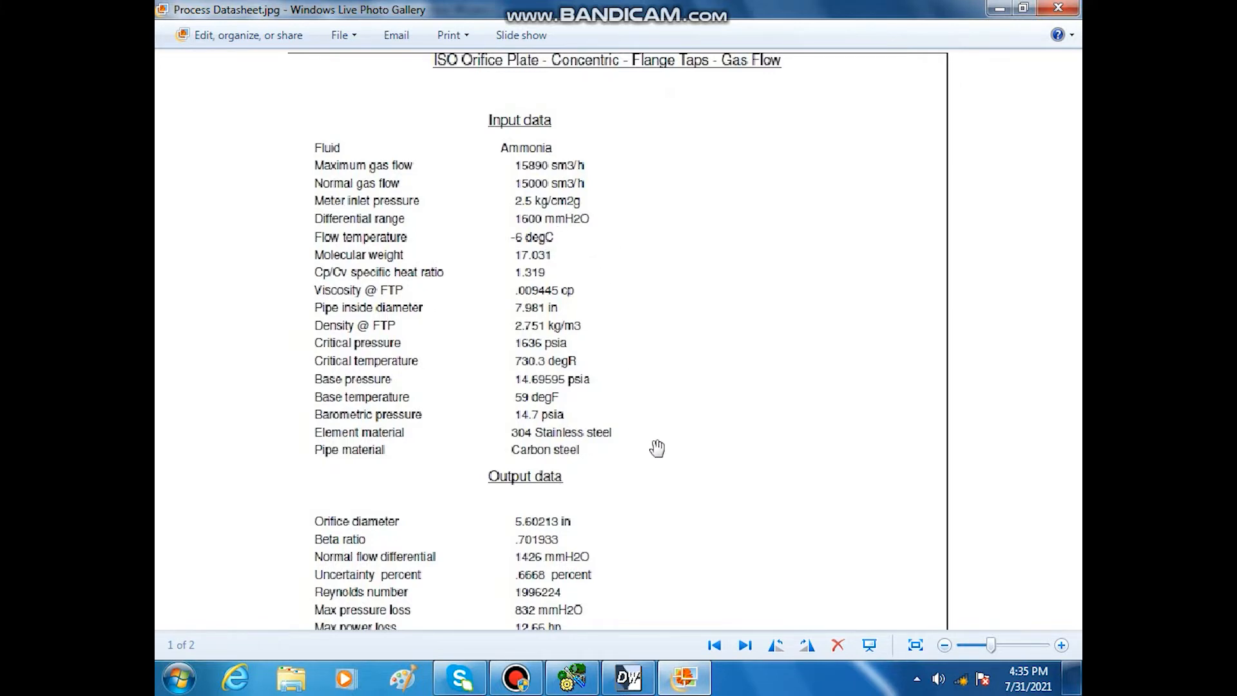
pyautogui.scroll(-3, 654, 447)
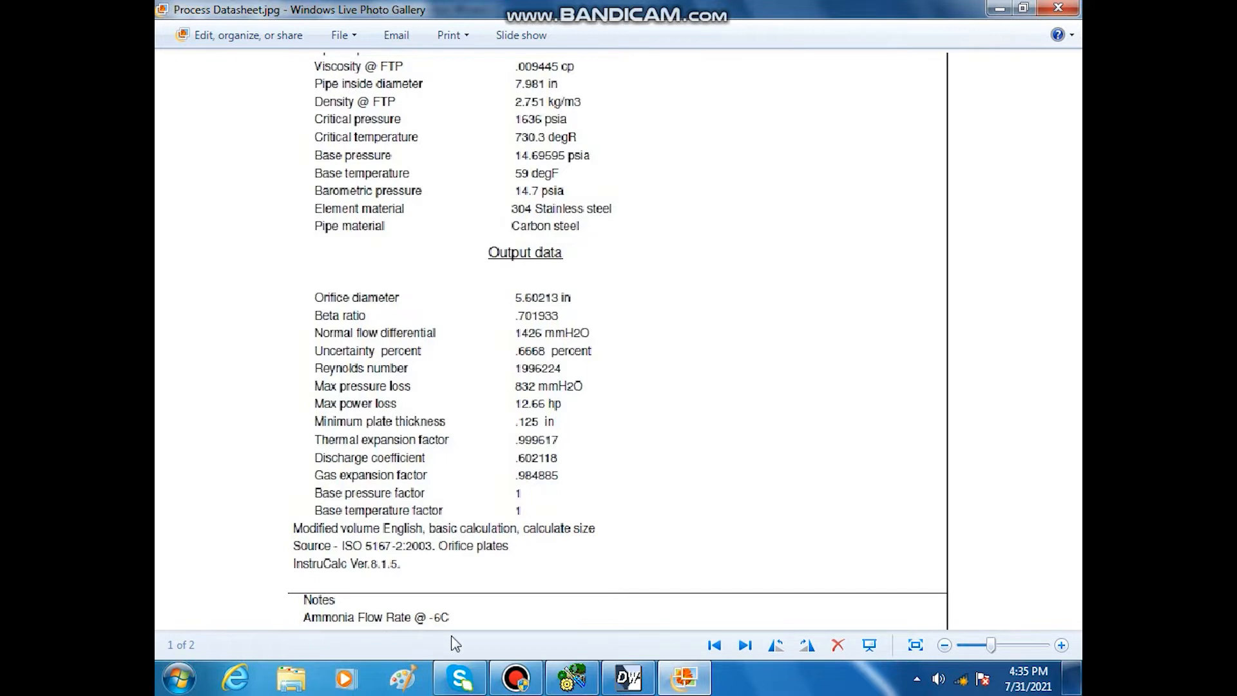
pyautogui.click(702, 667)
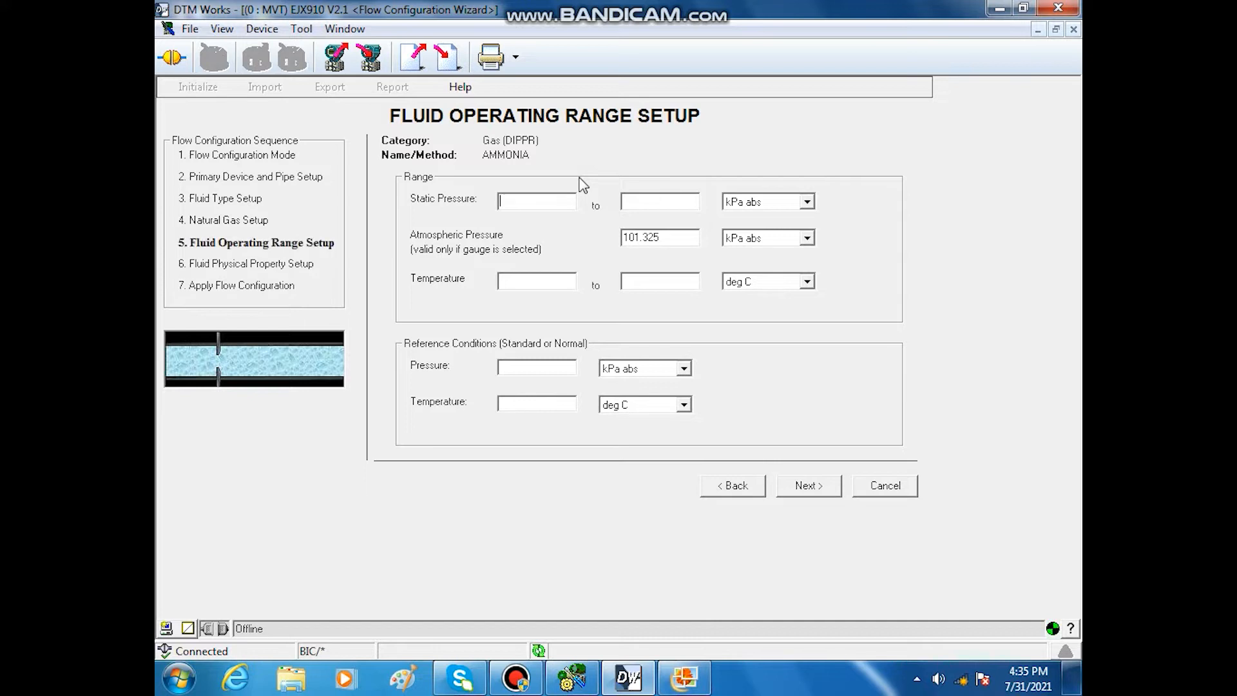
# Step: Set the static pressure range to 1 to 10 bar abs and the temperature range to -30 to 40 deg C
pyautogui.write('0')
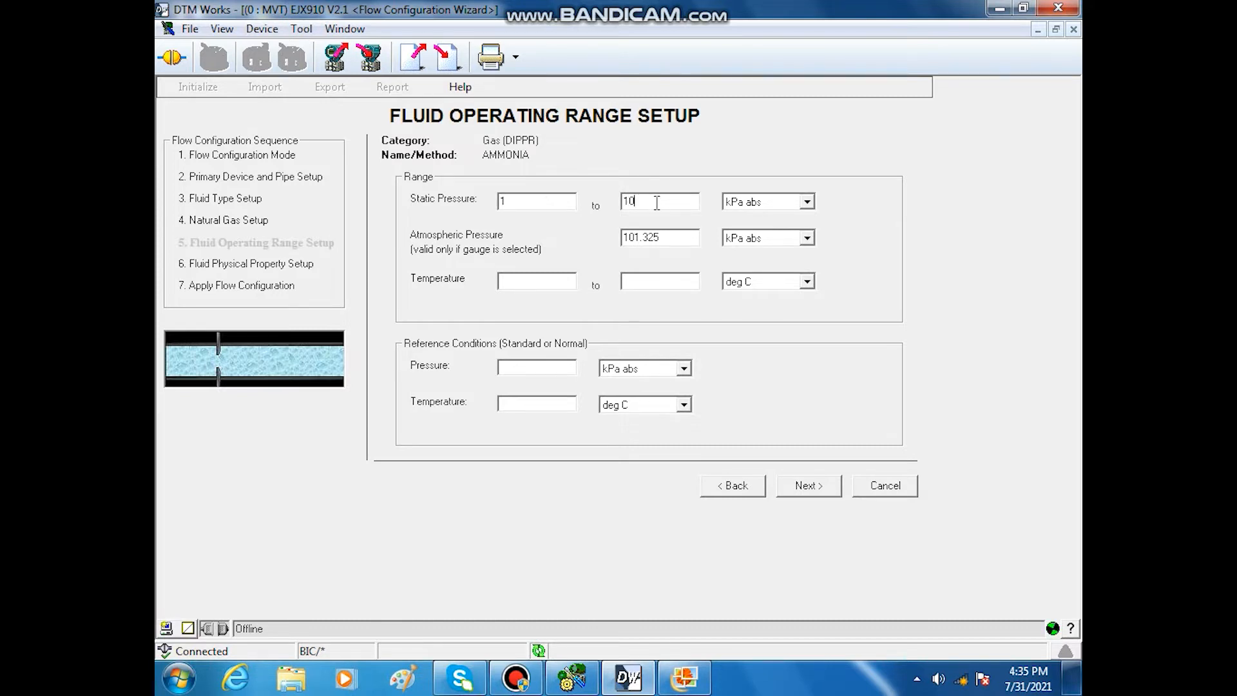
pyautogui.click(807, 202)
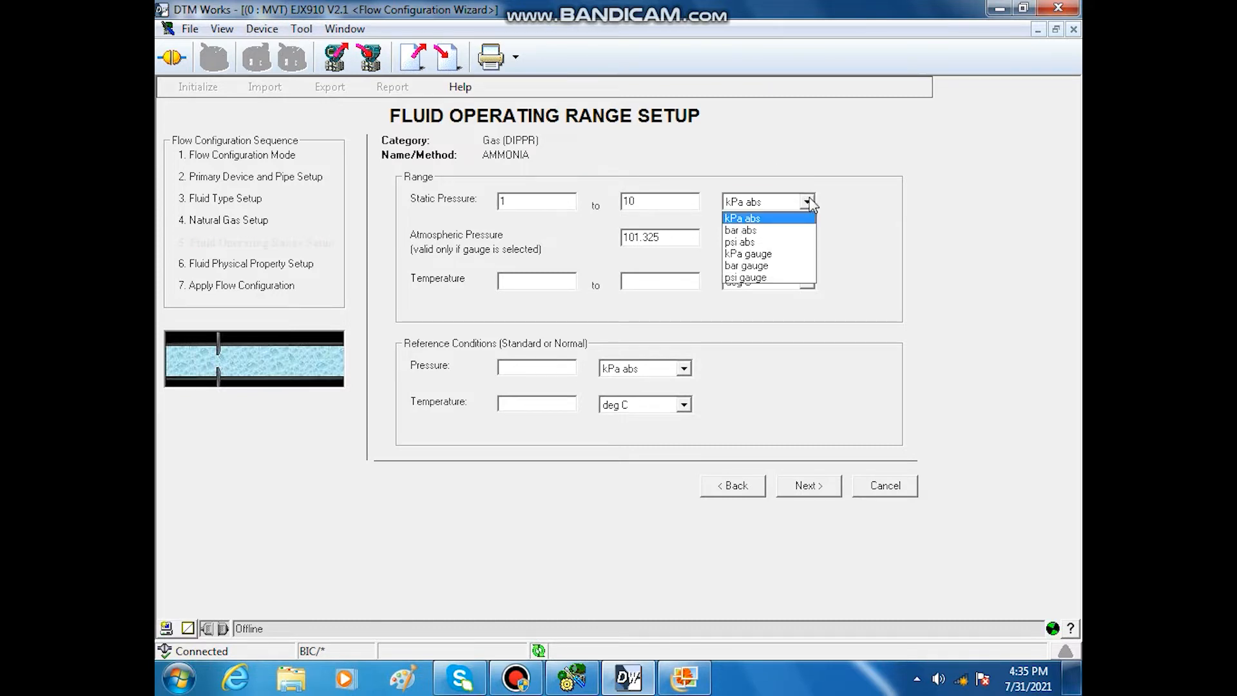
pyautogui.click(791, 231)
pyautogui.click(525, 279)
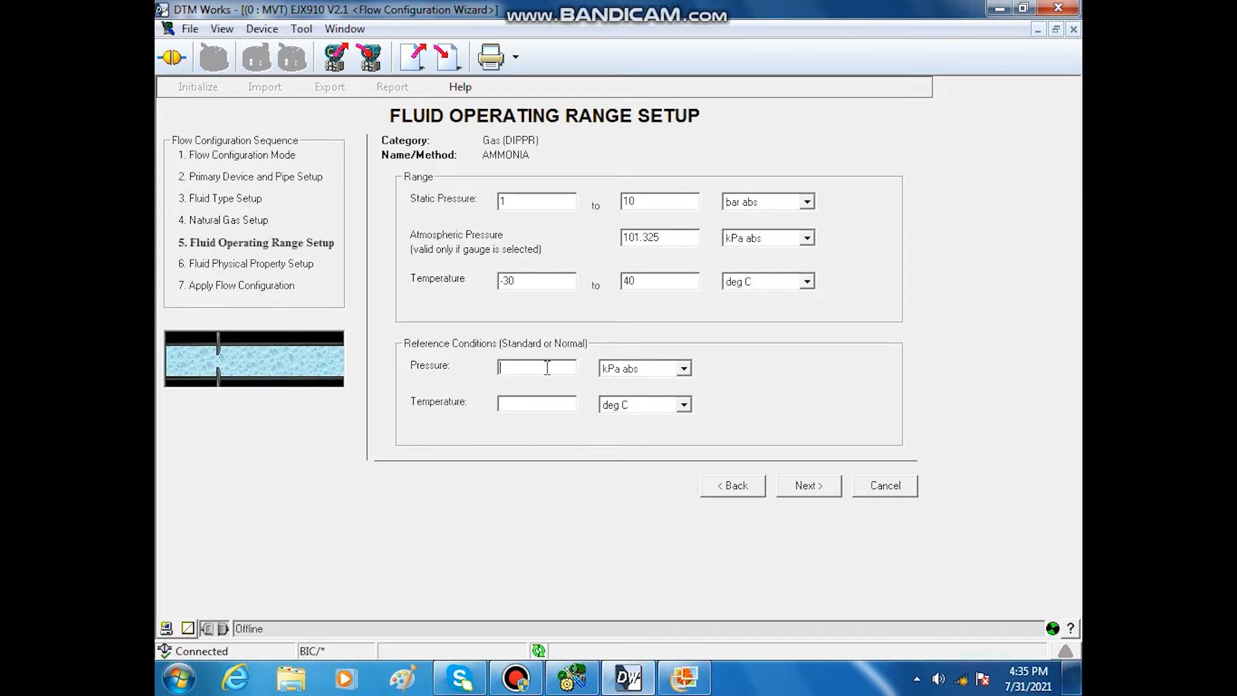
# Step: Set the reference pressure to 1 bar abs and fill in the reference temperature in deg C
pyautogui.write('1')
pyautogui.click(684, 368)
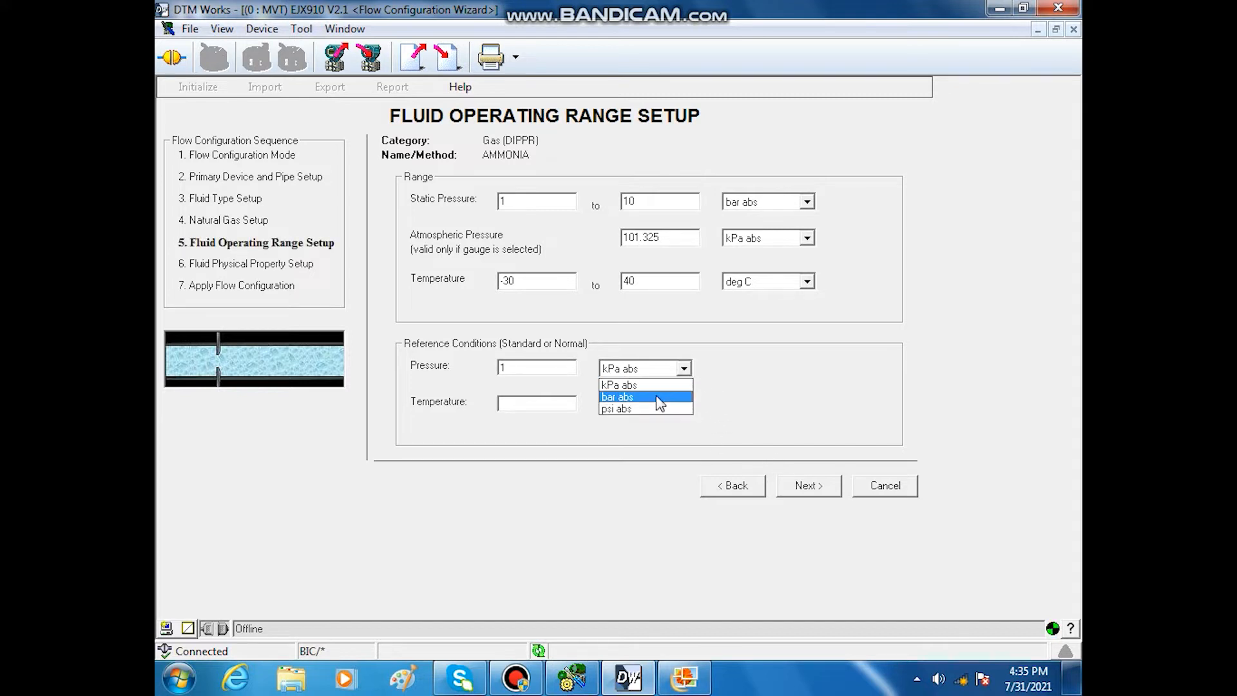
pyautogui.click(656, 397)
pyautogui.click(522, 408)
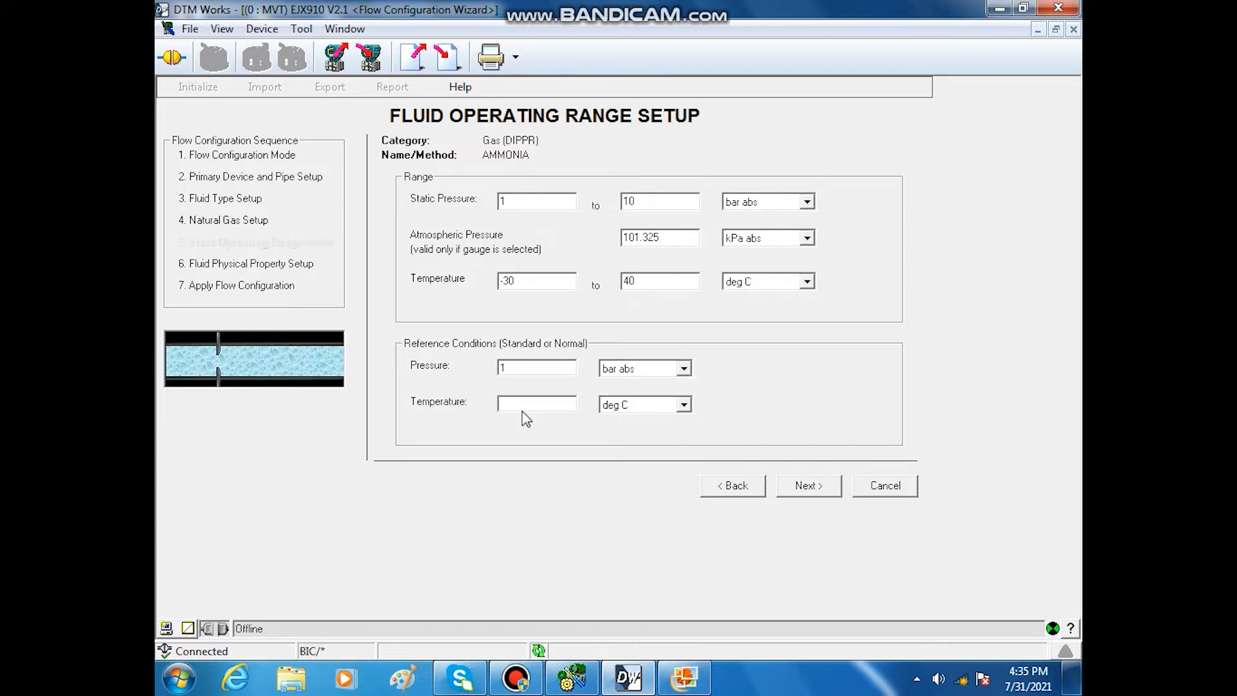
# Step: Proceed to the fluid physical properties, accept the ammonia density and viscosity tables, and apply the flow configuration
pyautogui.click(802, 485)
pyautogui.click(809, 379)
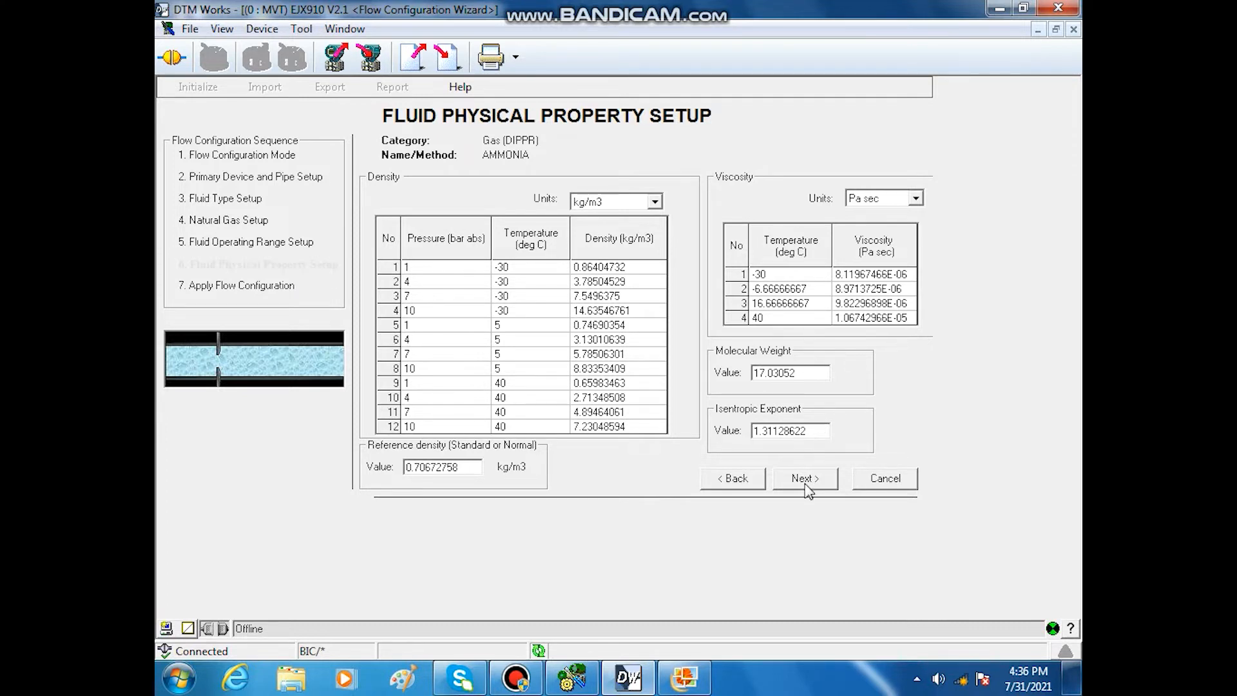
pyautogui.click(804, 480)
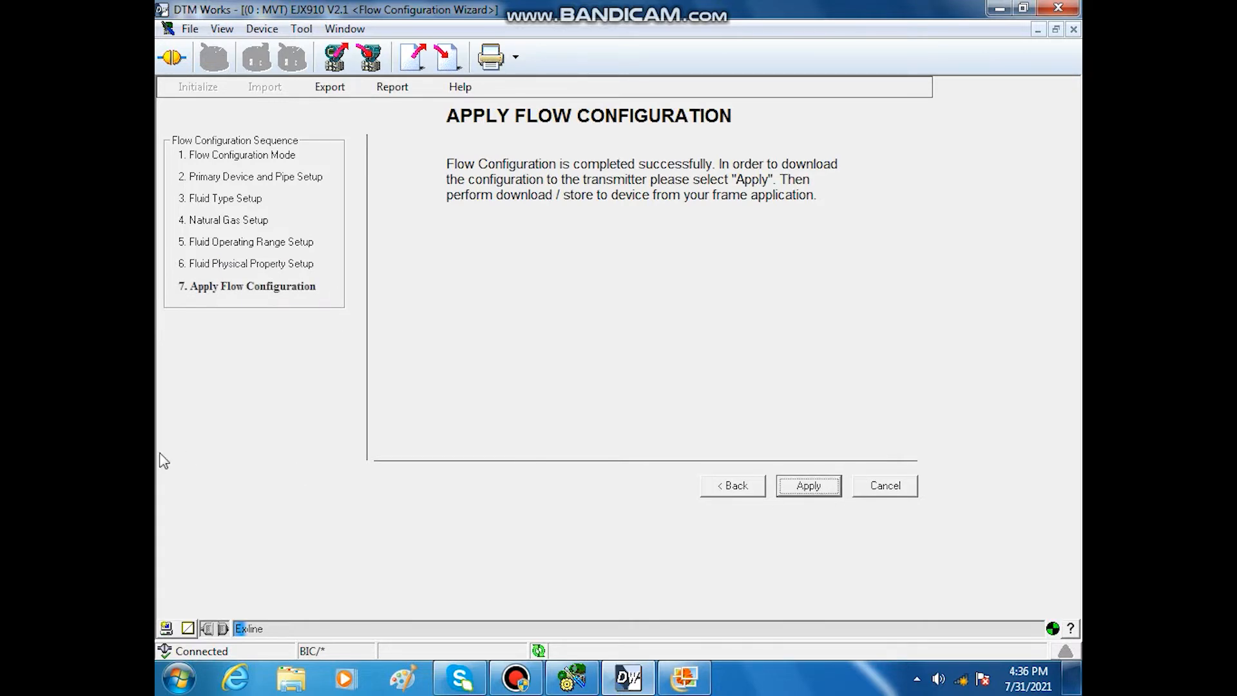
pyautogui.click(827, 488)
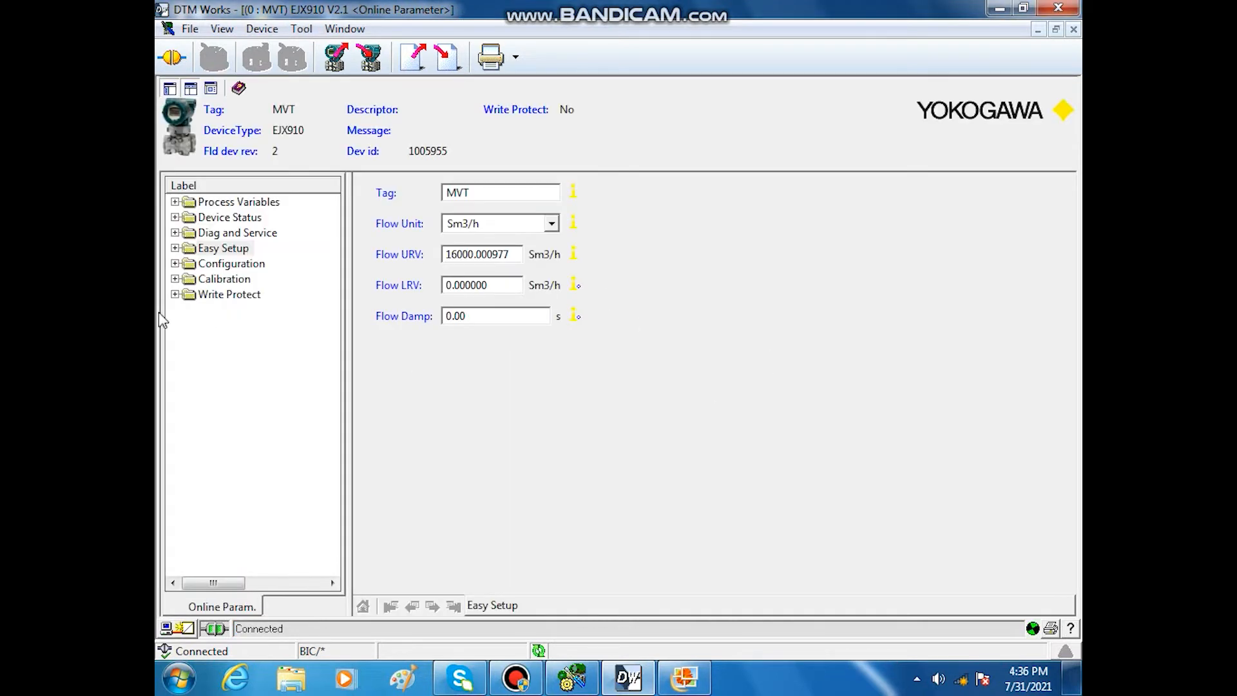
# Step: Check the pressure sensor's unit and range in the device configuration against the differential range in the process datasheet
pyautogui.doubleClick(221, 265)
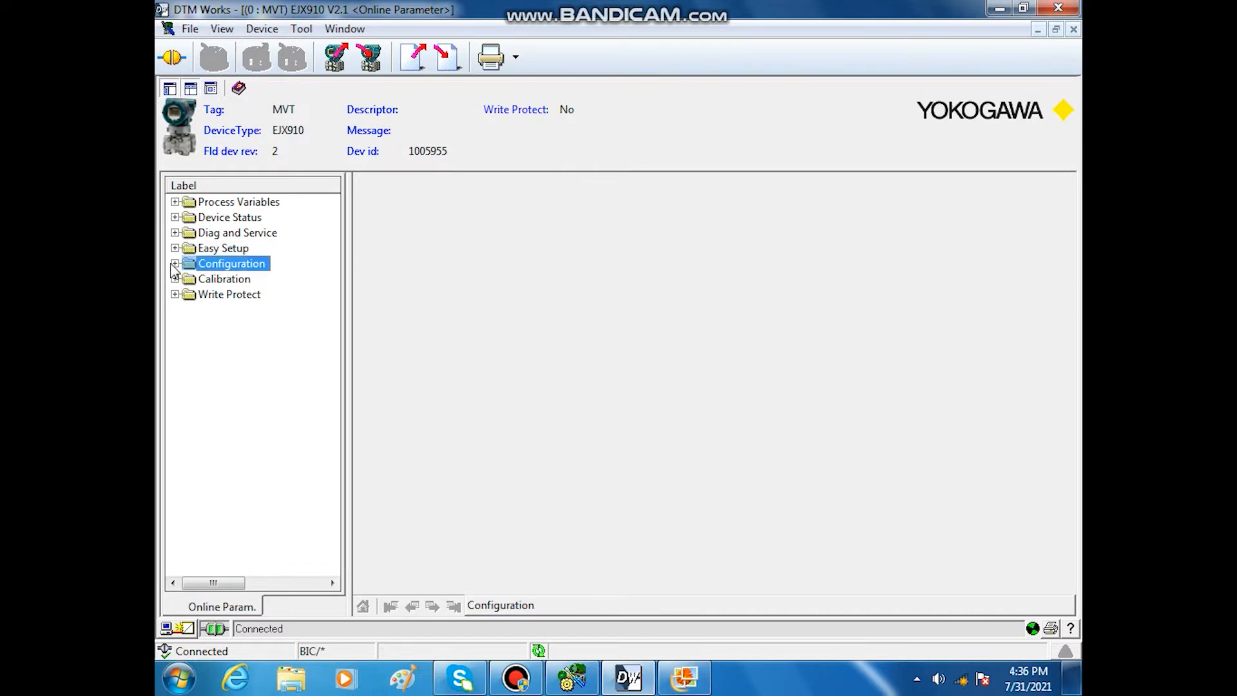
pyautogui.click(241, 283)
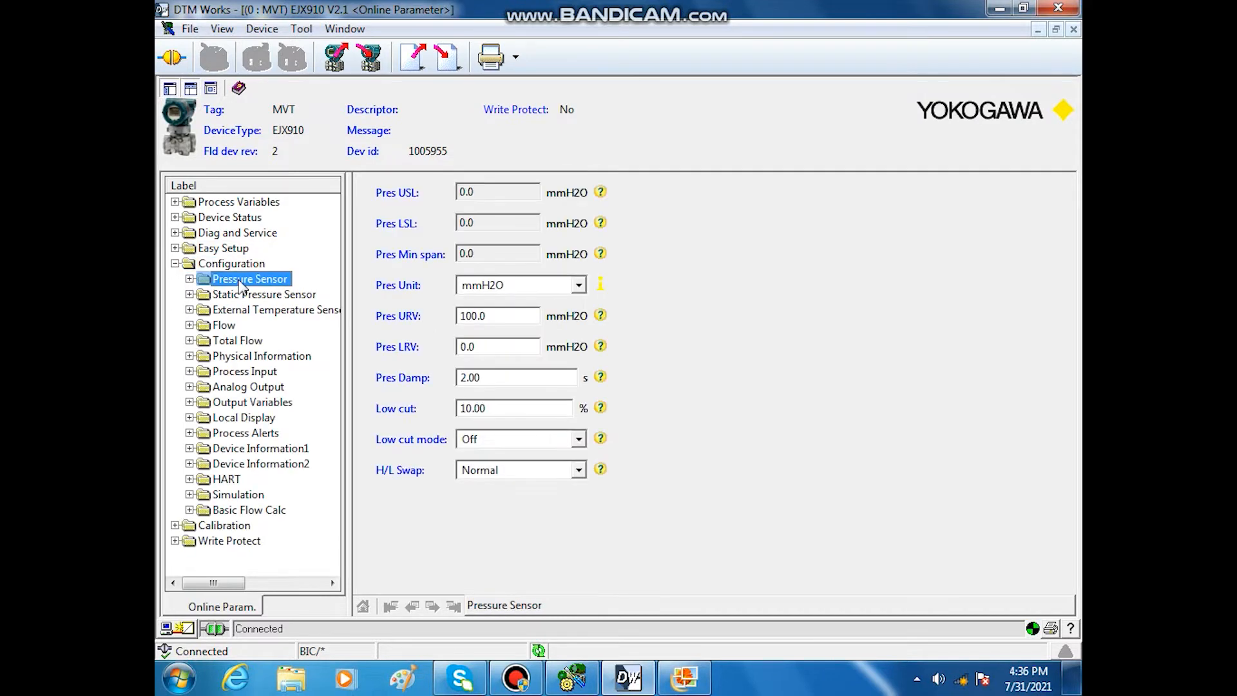
pyautogui.click(580, 285)
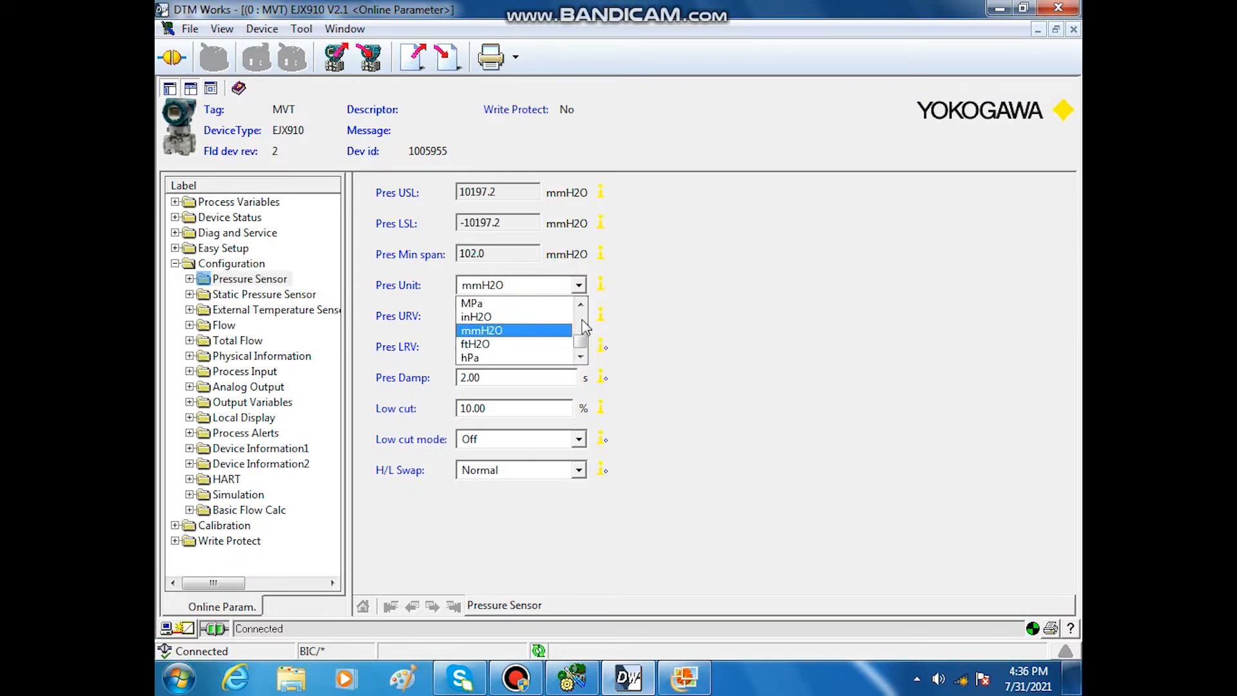
pyautogui.click(637, 275)
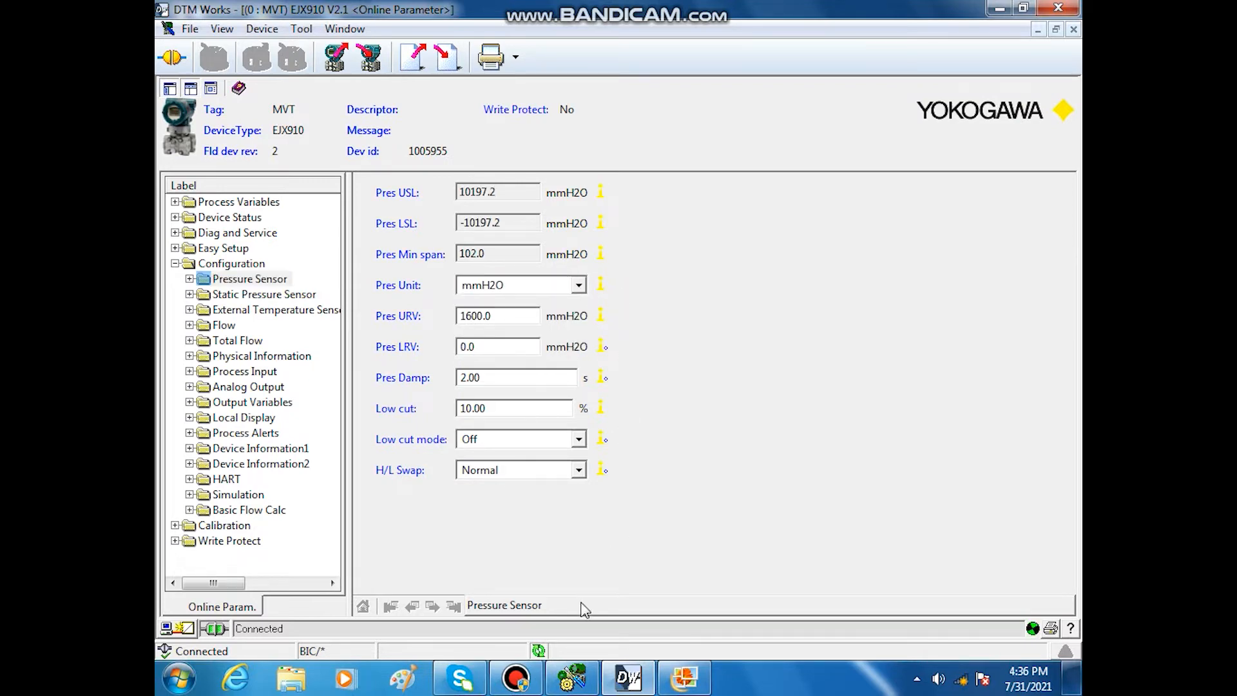
pyautogui.click(684, 677)
pyautogui.scroll(4, 572, 293)
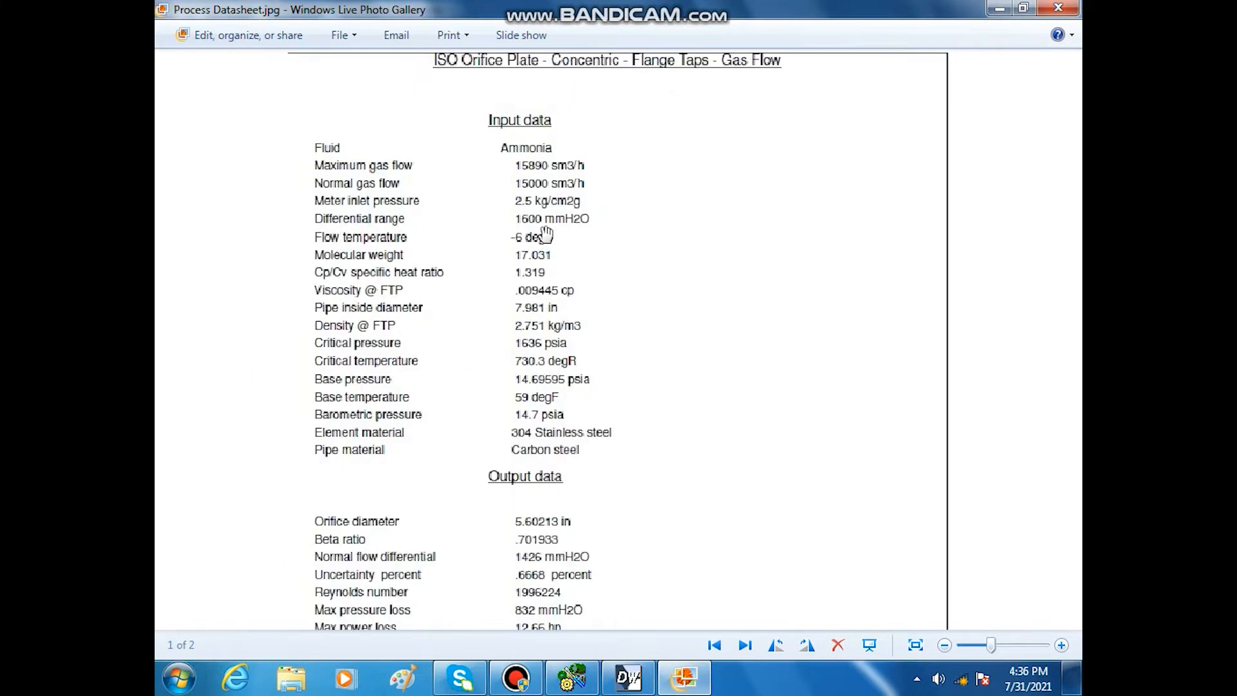
pyautogui.hotkey('alt', 'Tab')
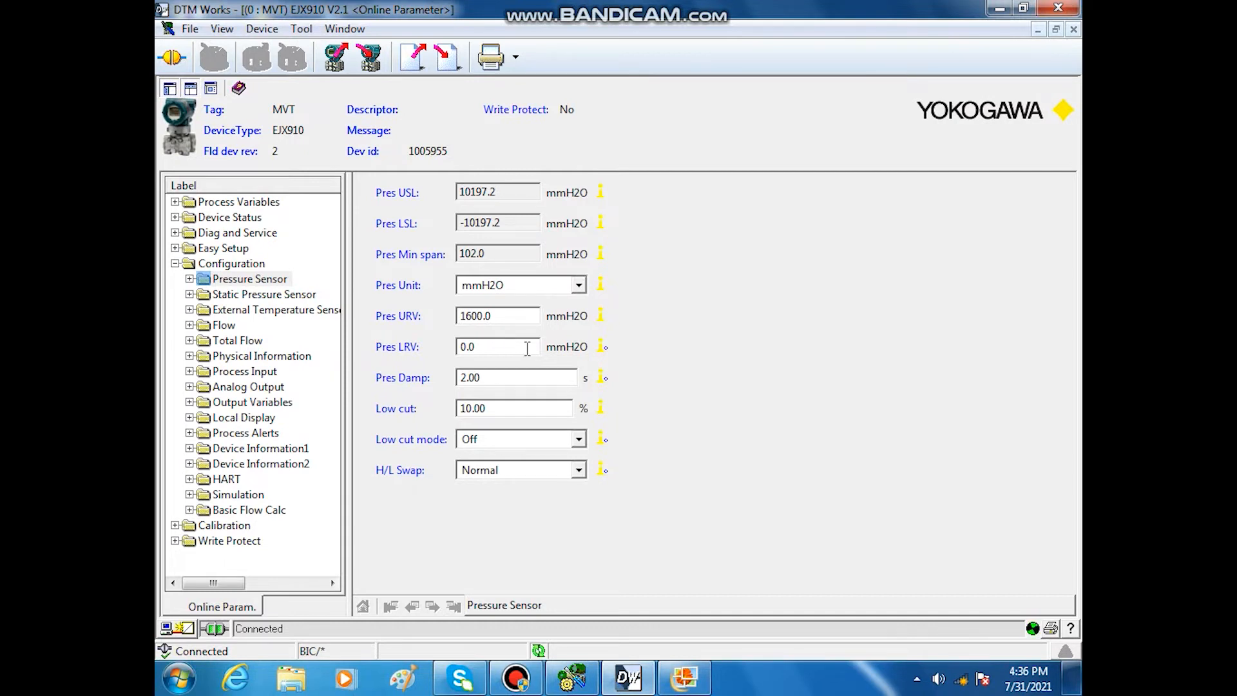
# Step: Review the static pressure sensor's unit and range against the meter inlet pressure in the process datasheet
pyautogui.click(253, 295)
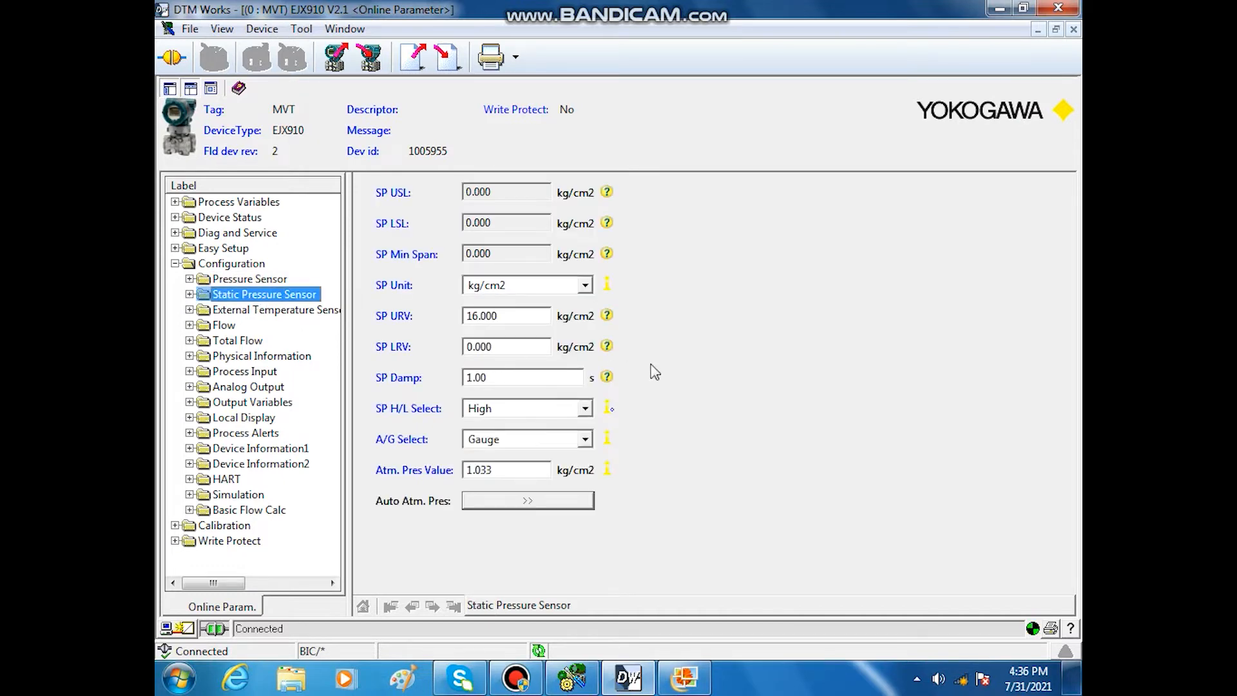
pyautogui.click(684, 678)
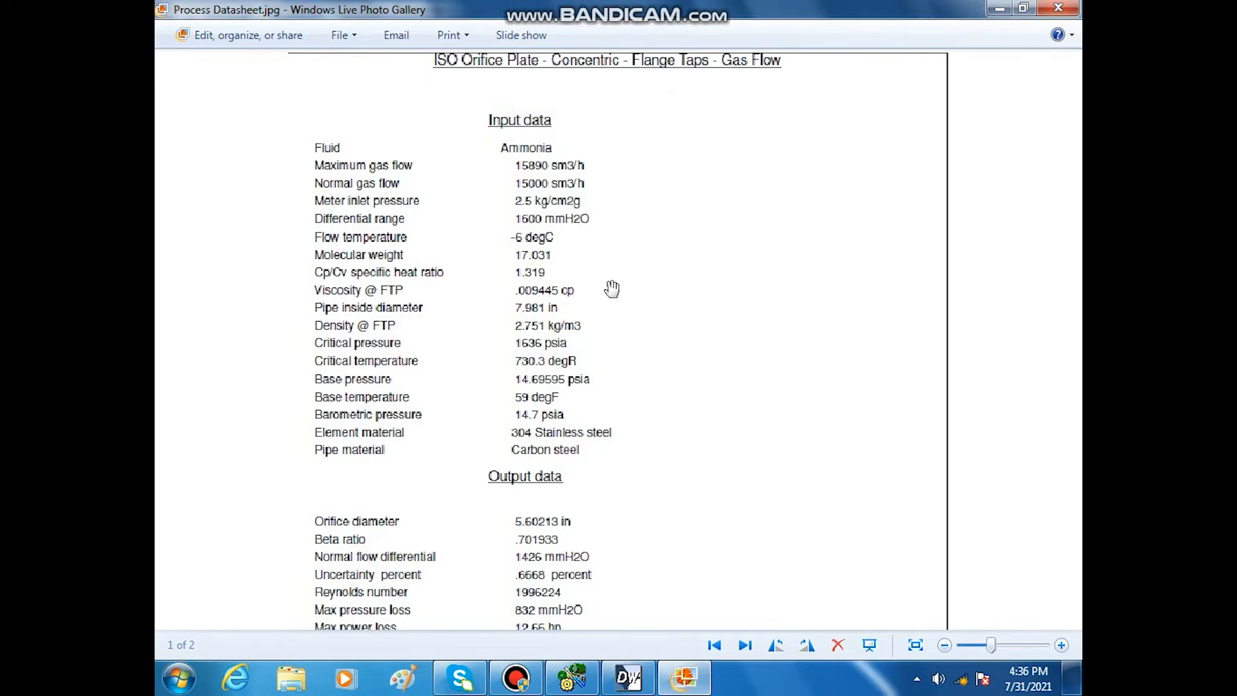
pyautogui.click(684, 677)
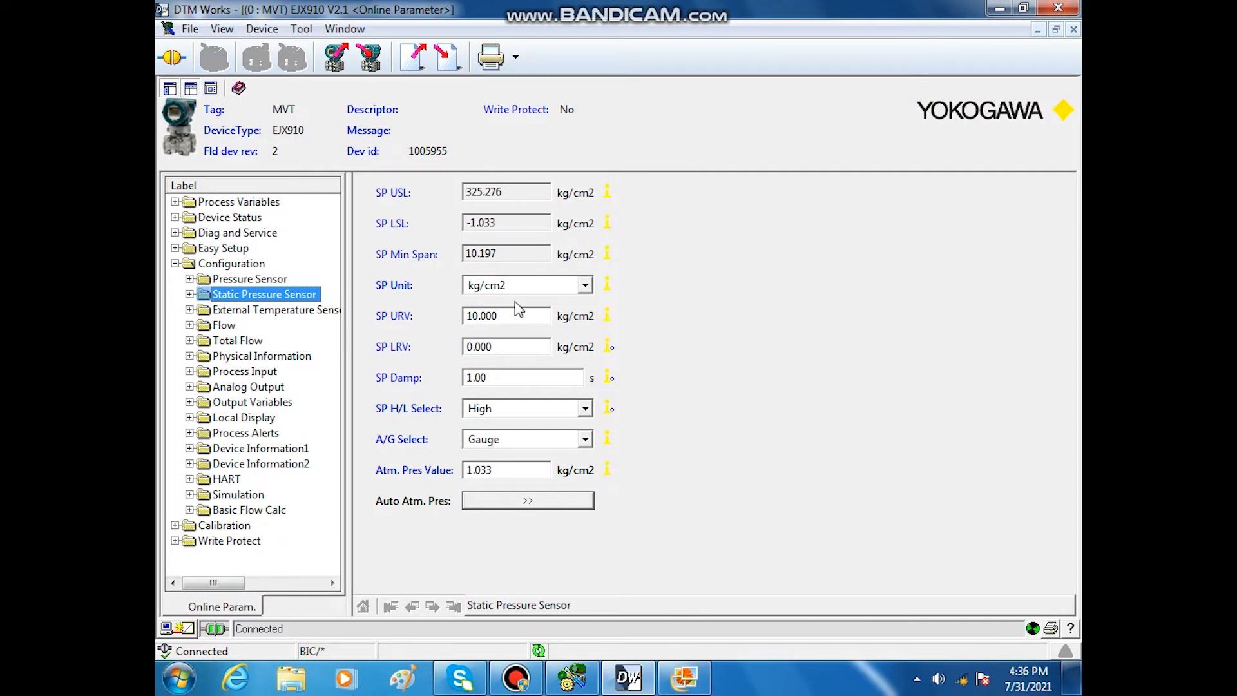
# Step: Set the external temperature sensor's ET URV to 40 degC and keep degC as its unit
pyautogui.click(241, 310)
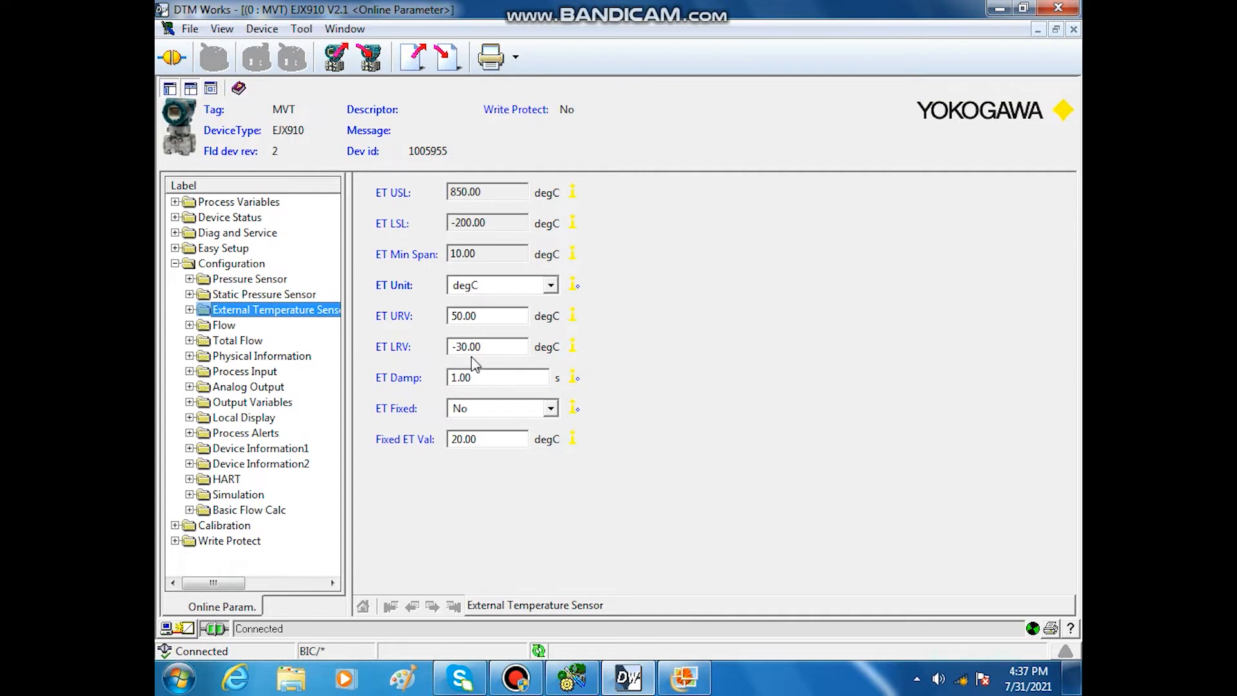
pyautogui.click(464, 318)
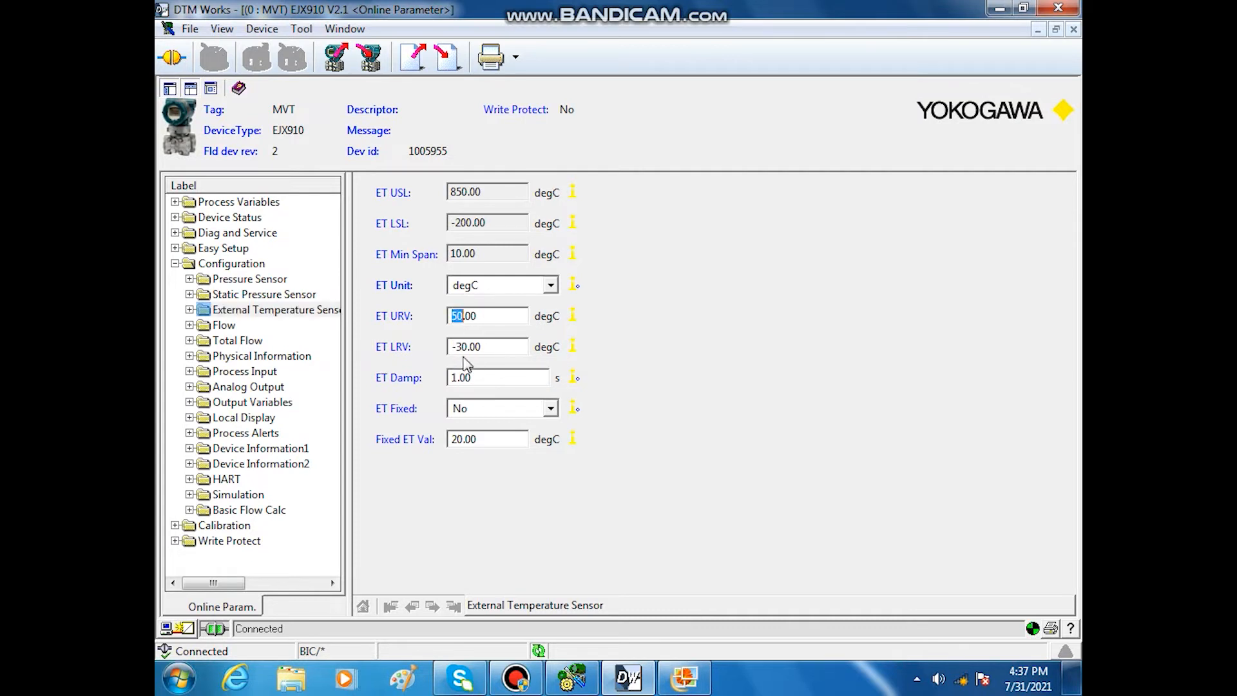
pyautogui.write('4')
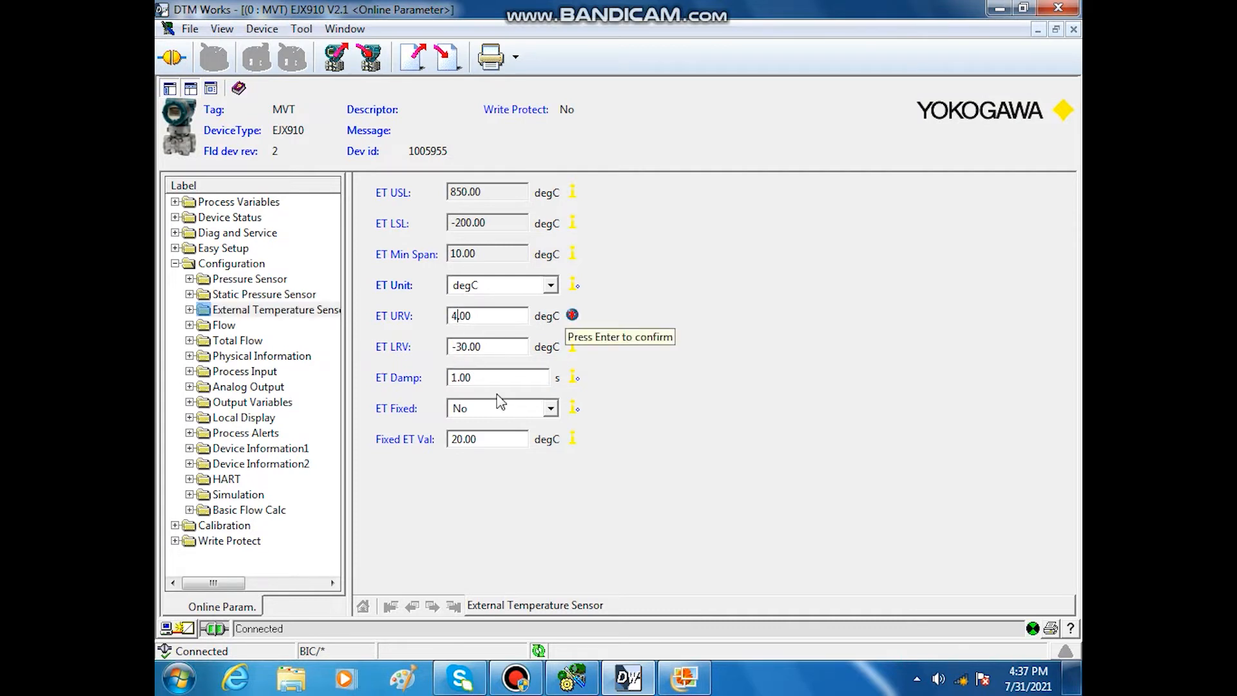
pyautogui.press('Return')
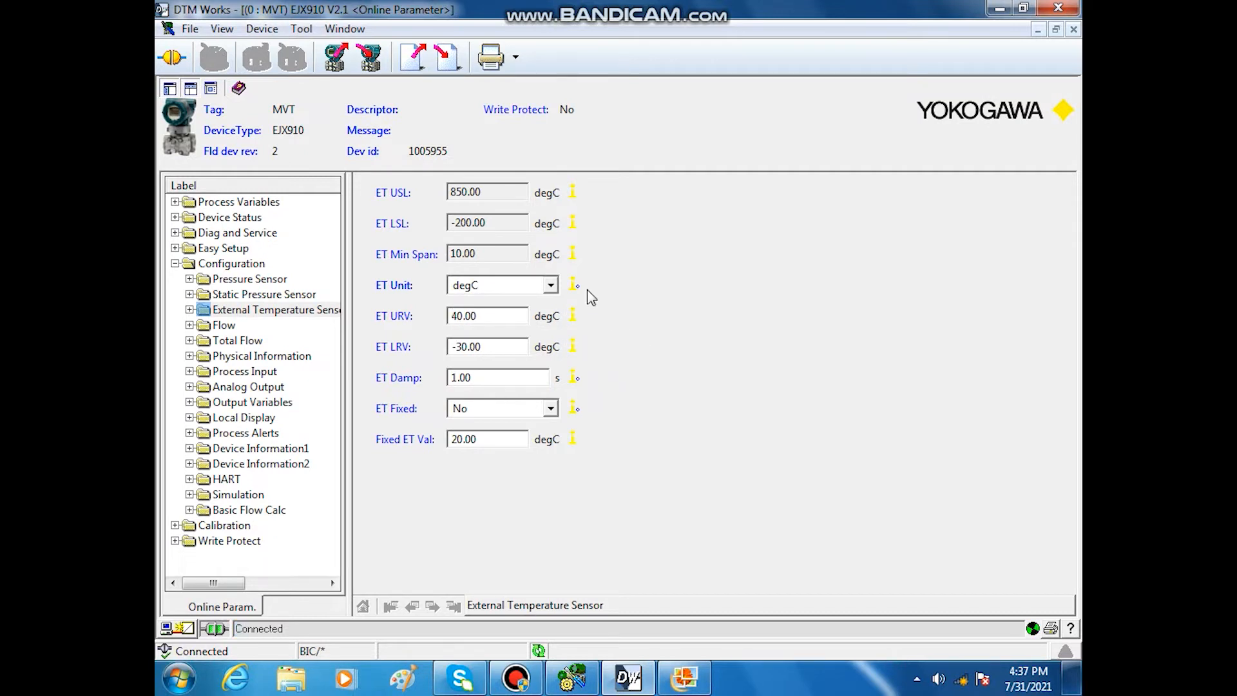
pyautogui.click(551, 286)
pyautogui.click(551, 286)
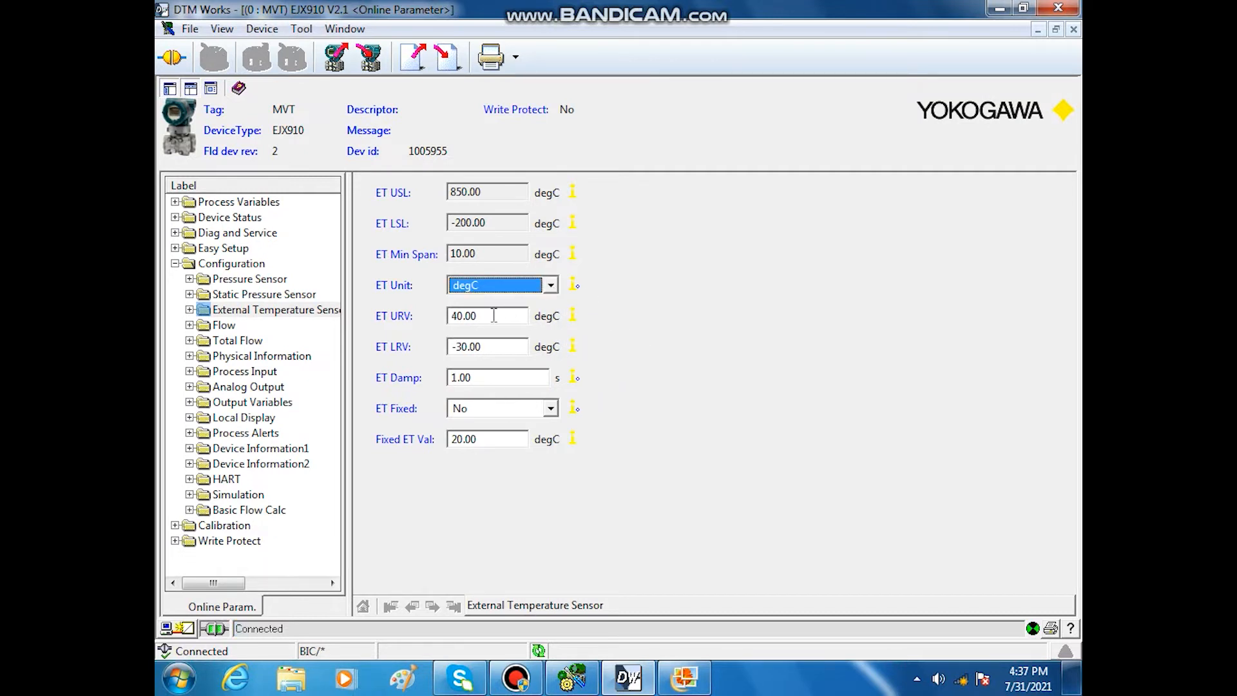
# Step: Compare the configured flow unit and flow range with the maximum and normal gas flow in the process datasheet
pyautogui.click(229, 326)
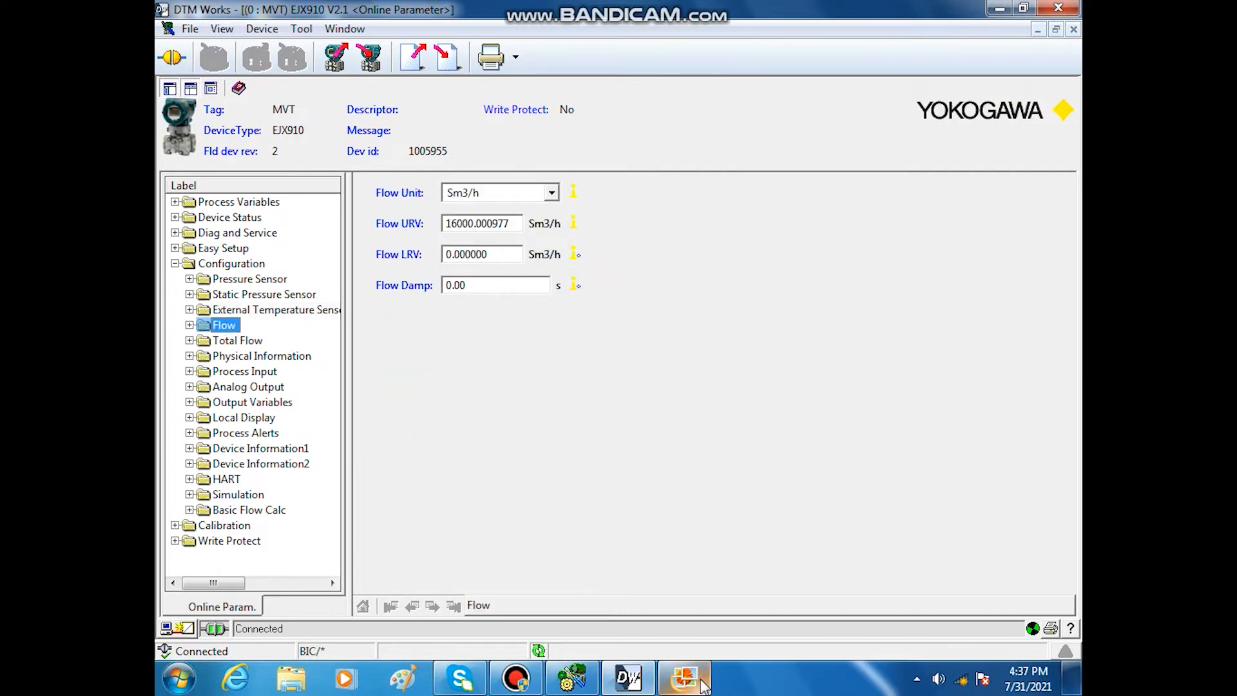
pyautogui.moveTo(684, 677)
pyautogui.click(648, 501)
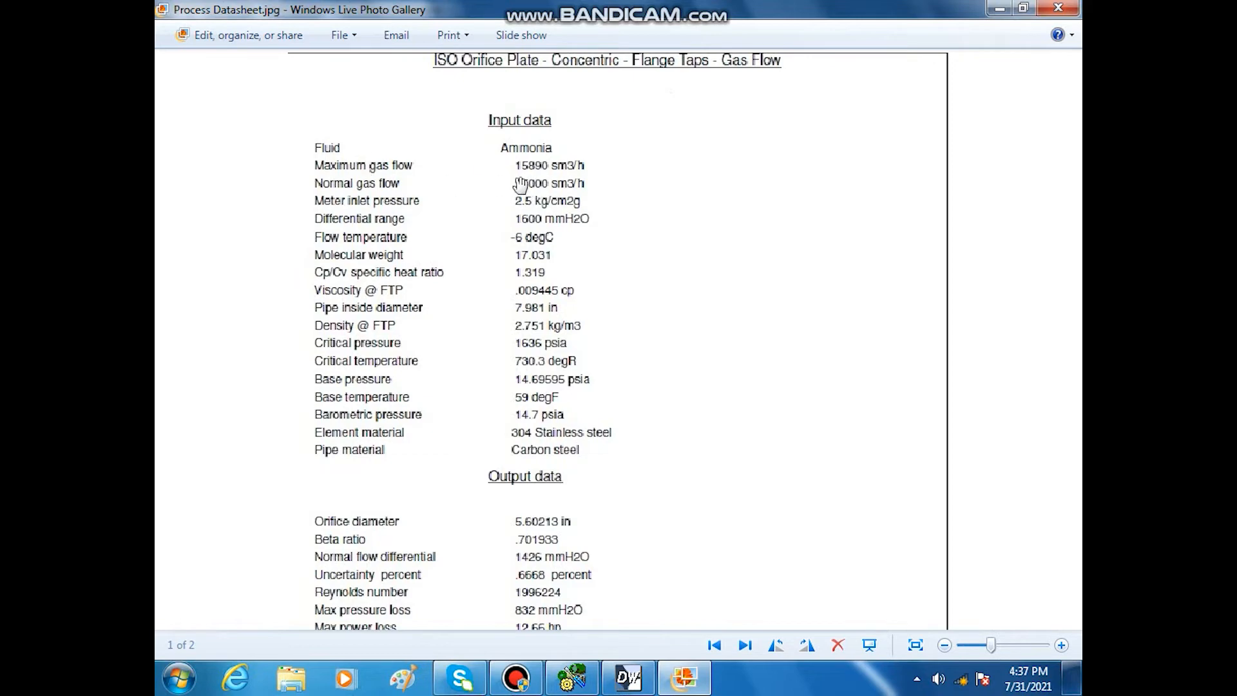
pyautogui.click(694, 680)
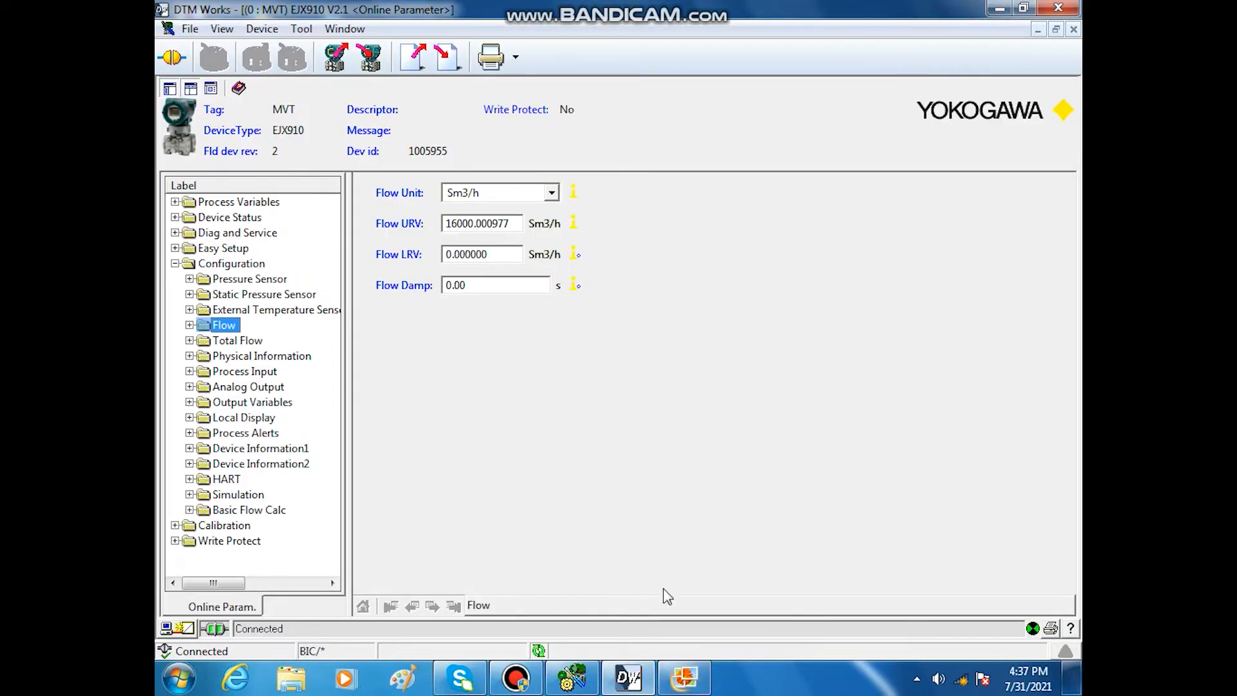
pyautogui.click(688, 689)
pyautogui.scroll(-3, 625, 474)
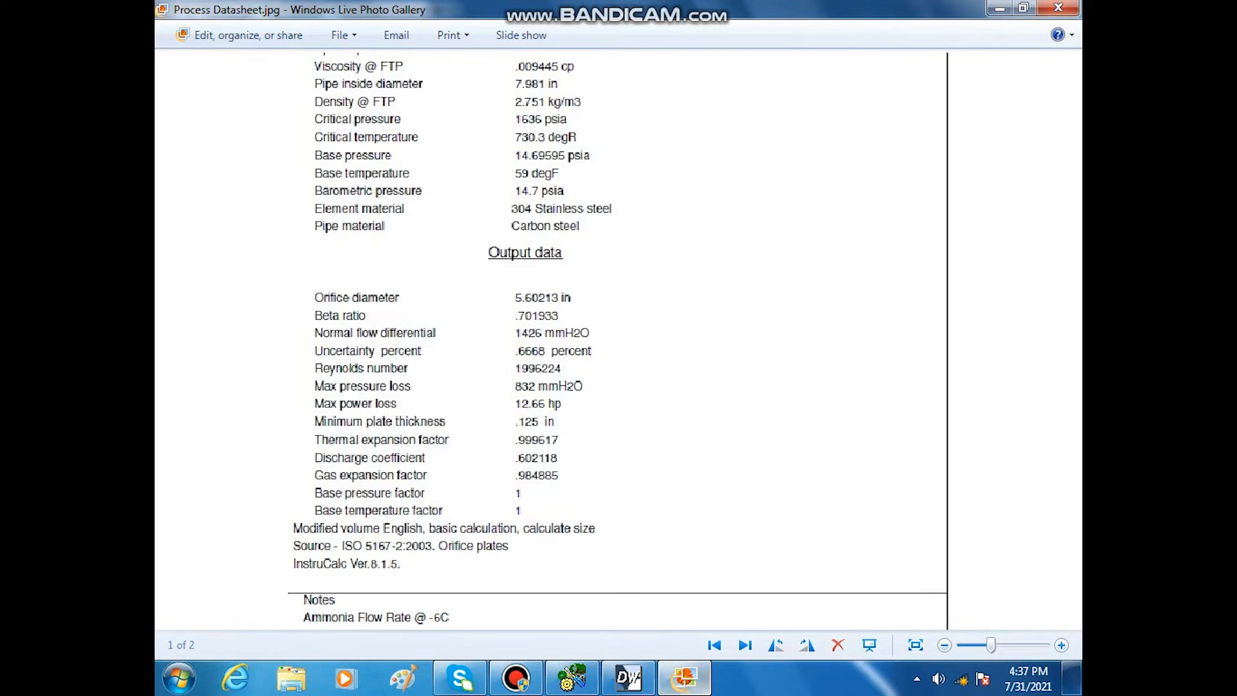
pyautogui.click(686, 689)
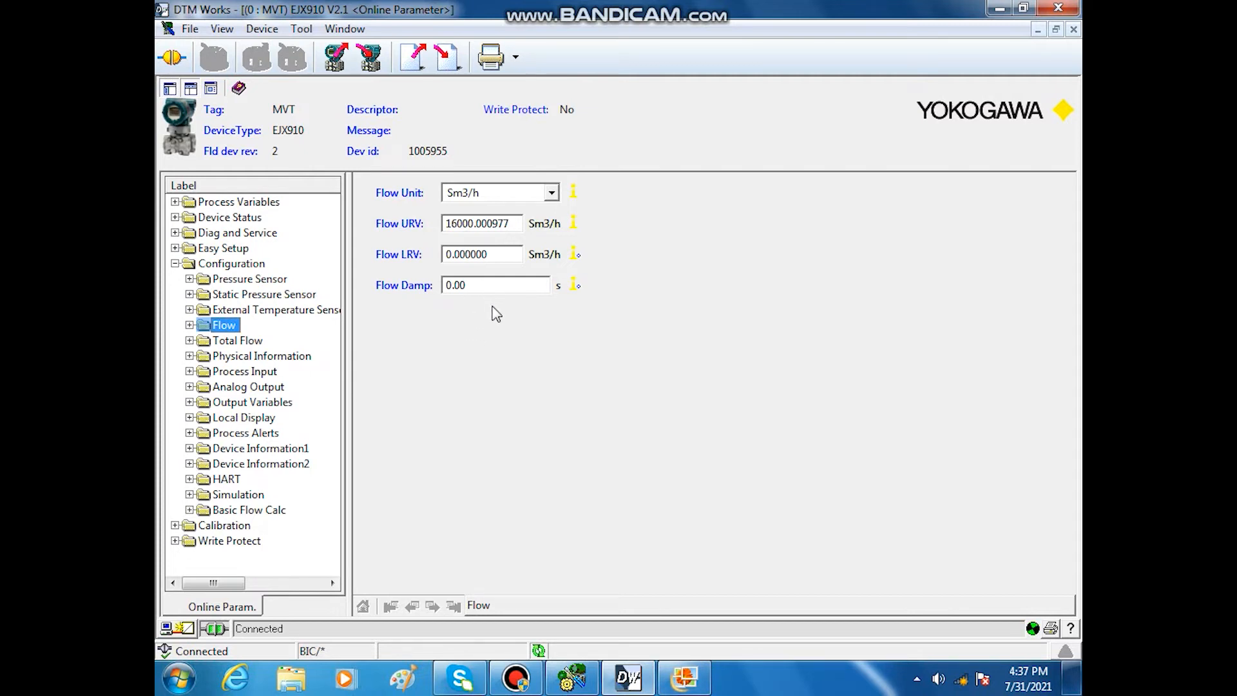
# Step: Start the upload of the transmitter's parameters and confirm it
pyautogui.click(336, 60)
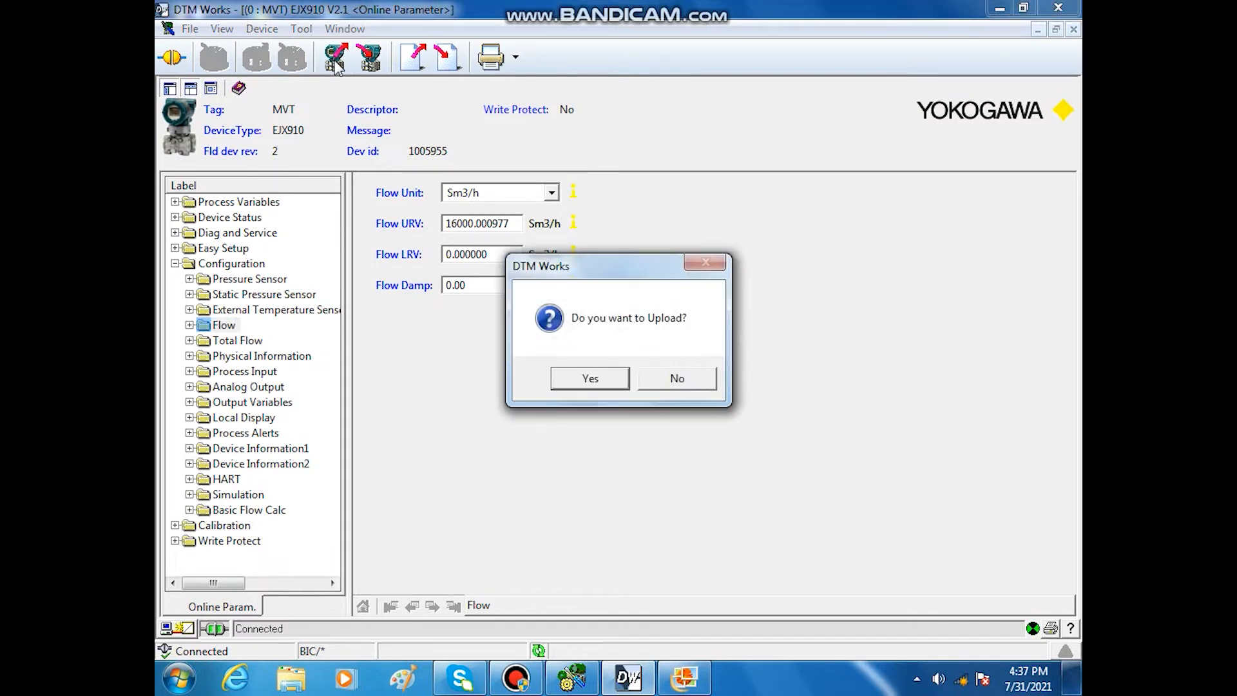
pyautogui.click(589, 379)
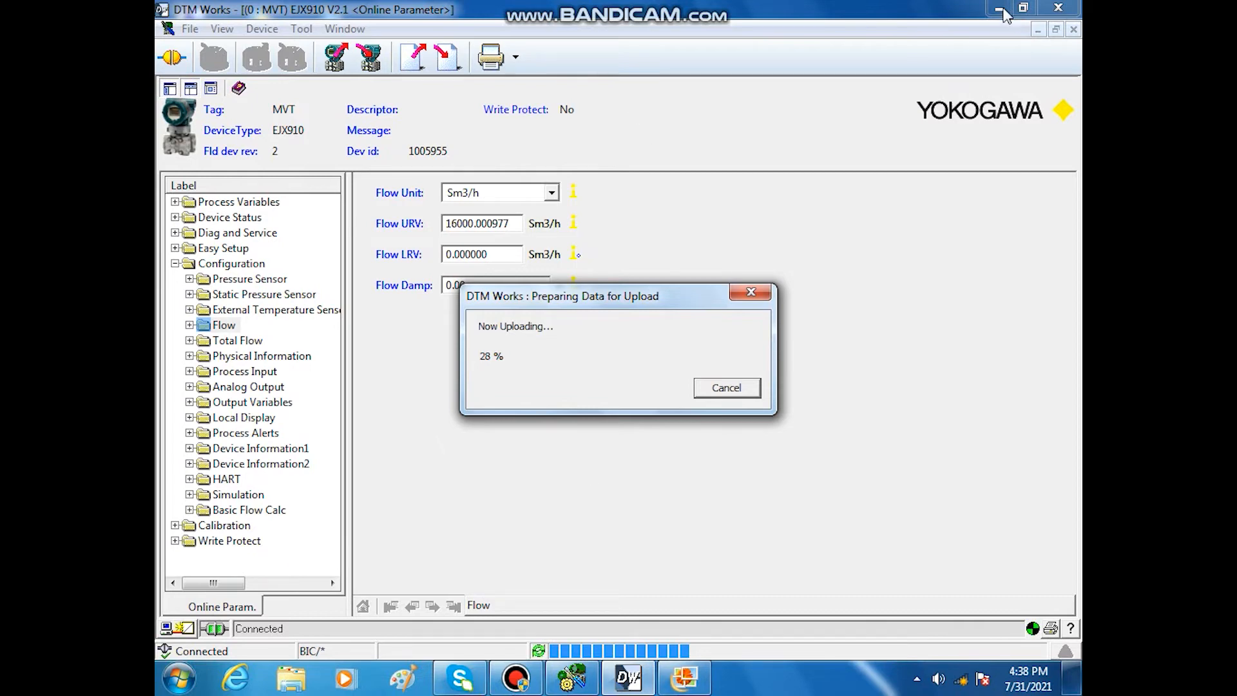
# Step: Open Flow Graph.jpg from the desktop and examine the flow versus differential curve, then return to the transmitter parameters in DTM Works
pyautogui.click(684, 677)
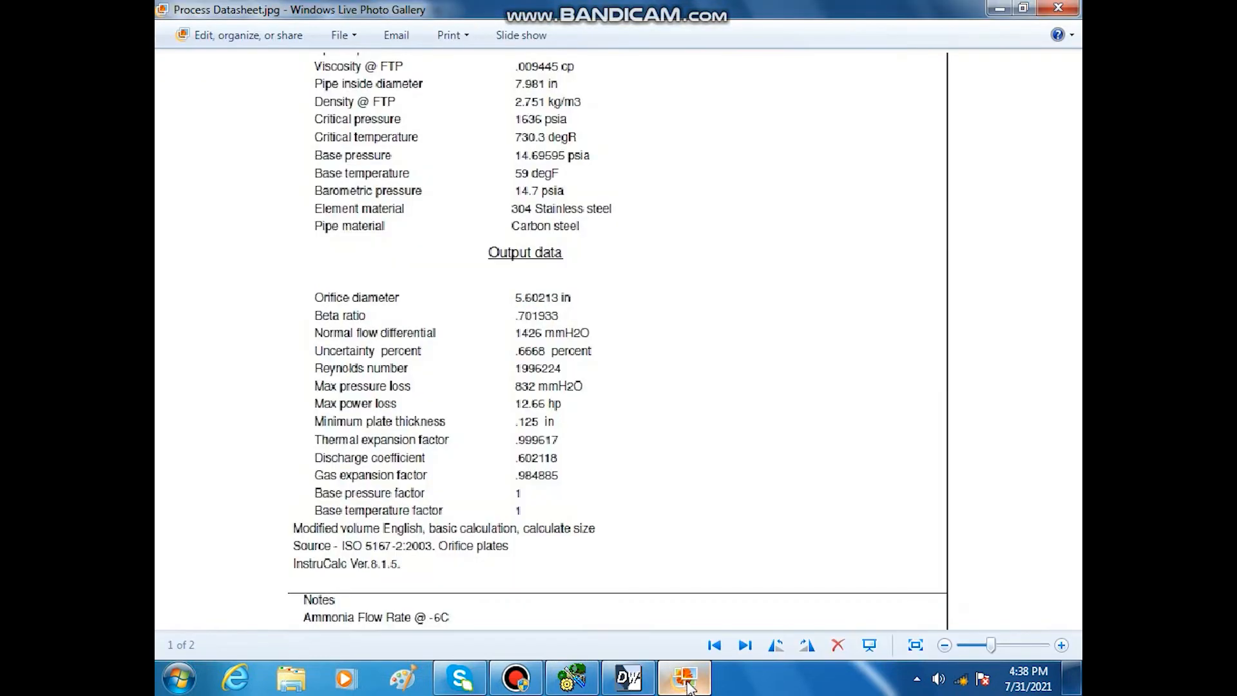
pyautogui.click(1072, 682)
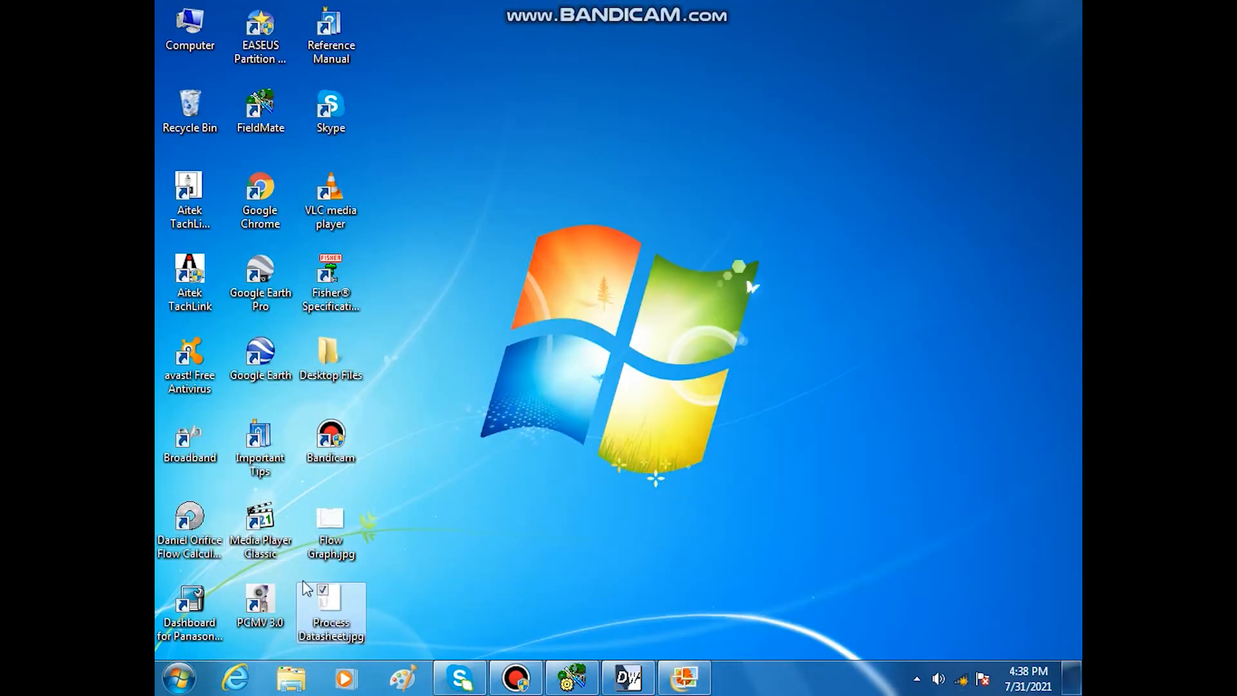
pyautogui.click(335, 541)
pyautogui.doubleClick(335, 541)
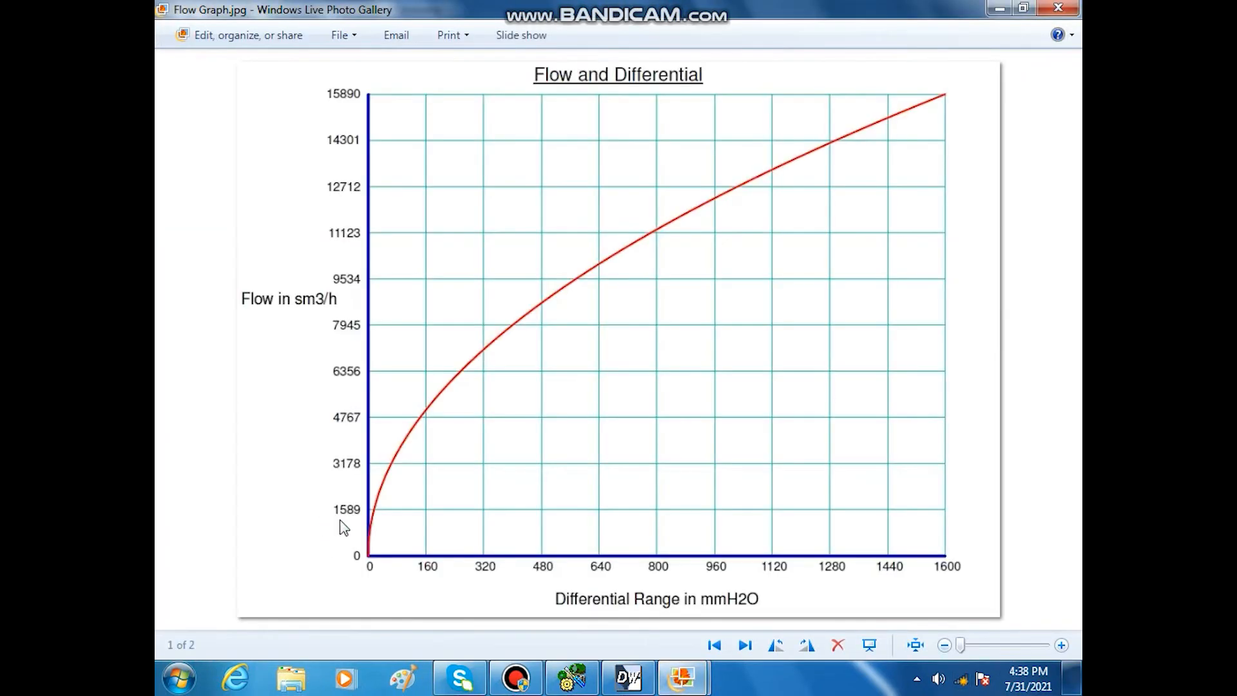
pyautogui.scroll(1, 600, 222)
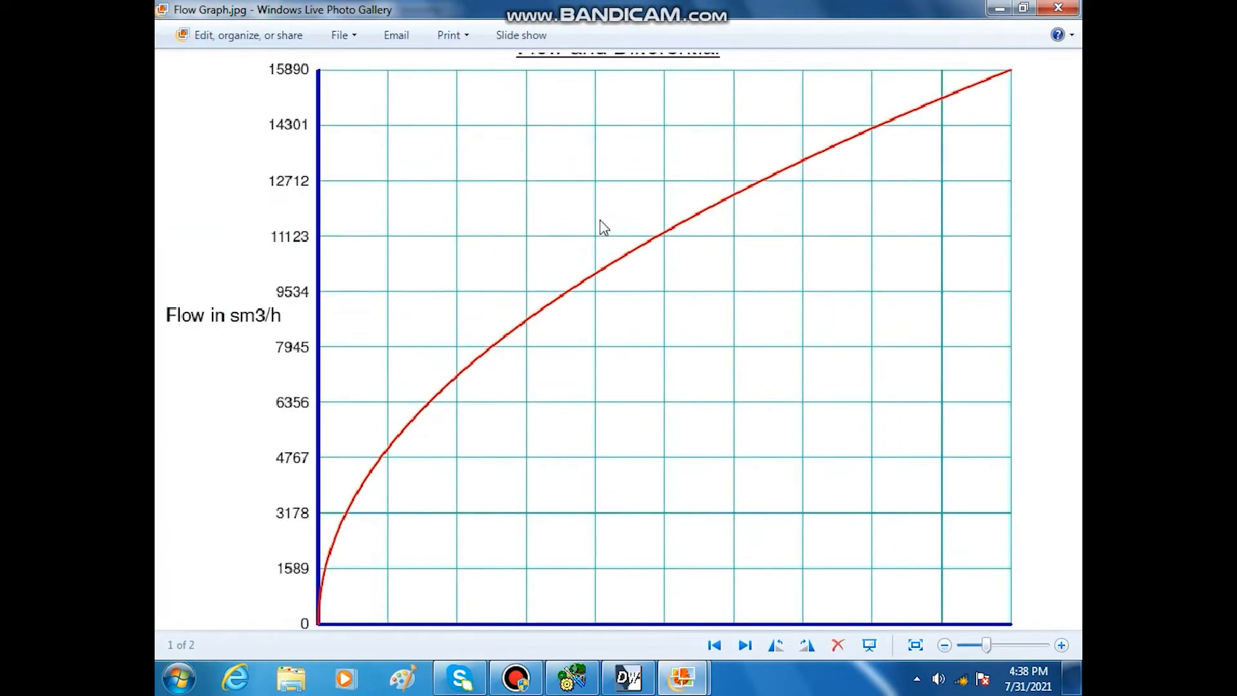
pyautogui.scroll(-1, 599, 221)
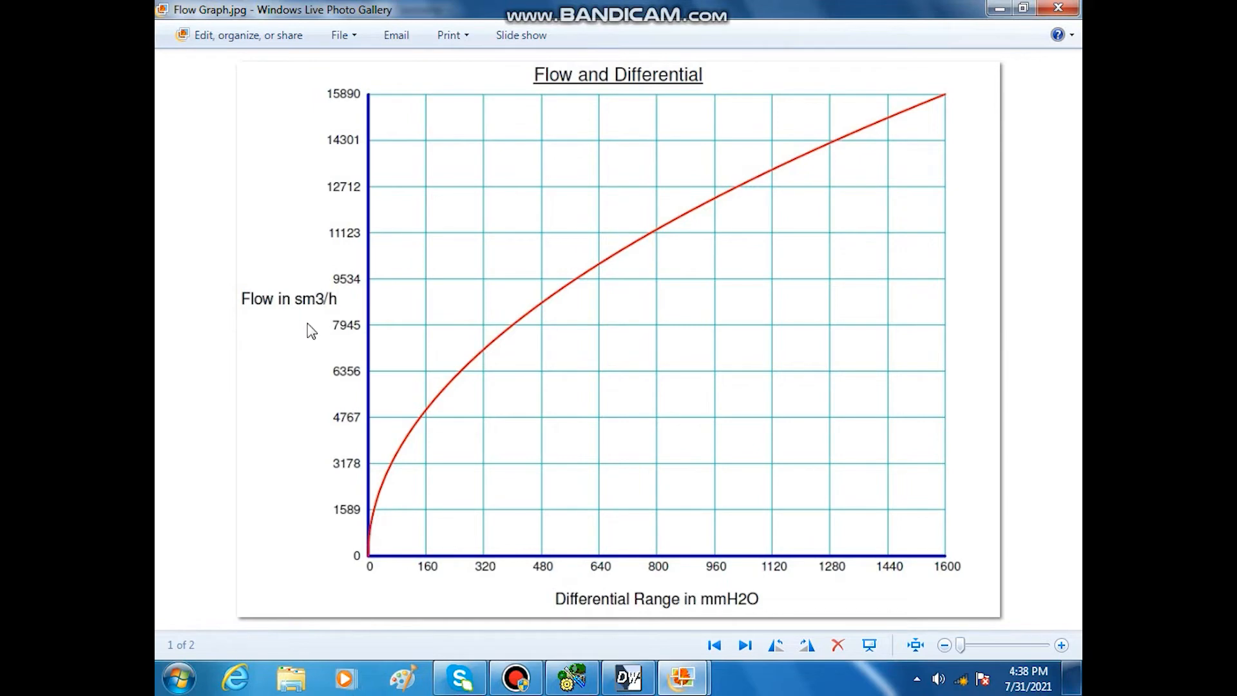
pyautogui.scroll(1, 309, 327)
pyautogui.scroll(-1, 302, 332)
pyautogui.click(1000, 10)
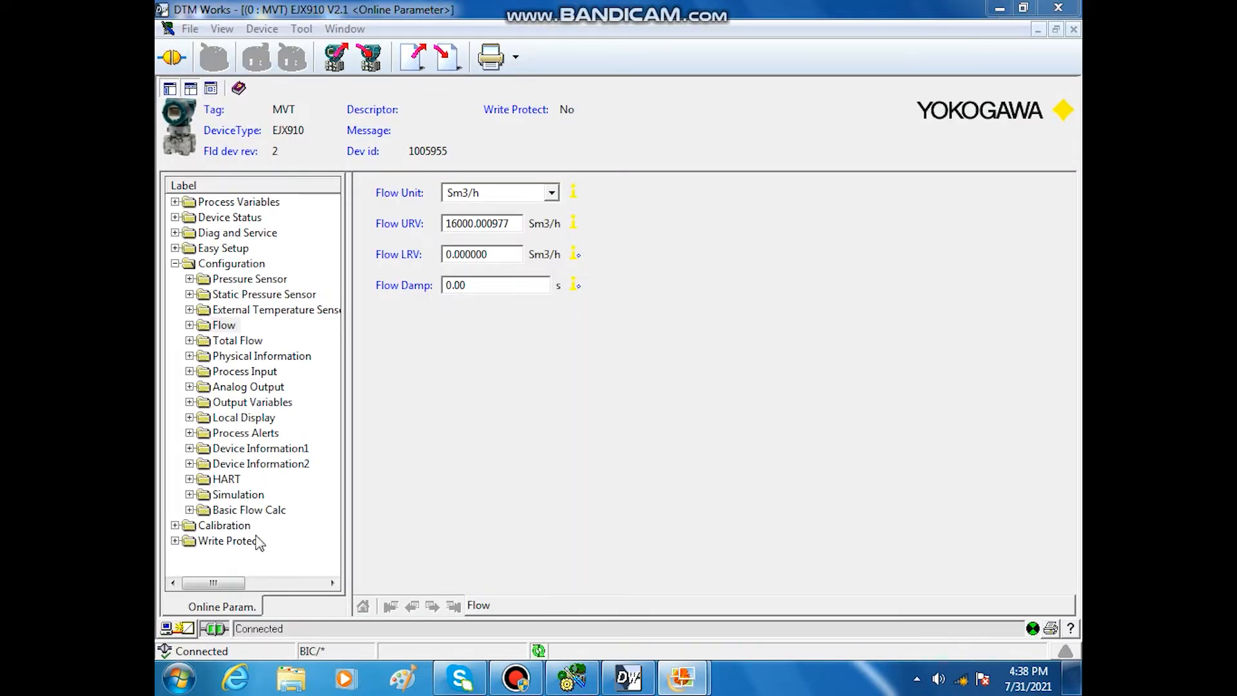
# Step: Set the transmitter's Simulation Mode to ON:DP SP ET to simulate differential pressure, static pressure and external temperature
pyautogui.click(219, 496)
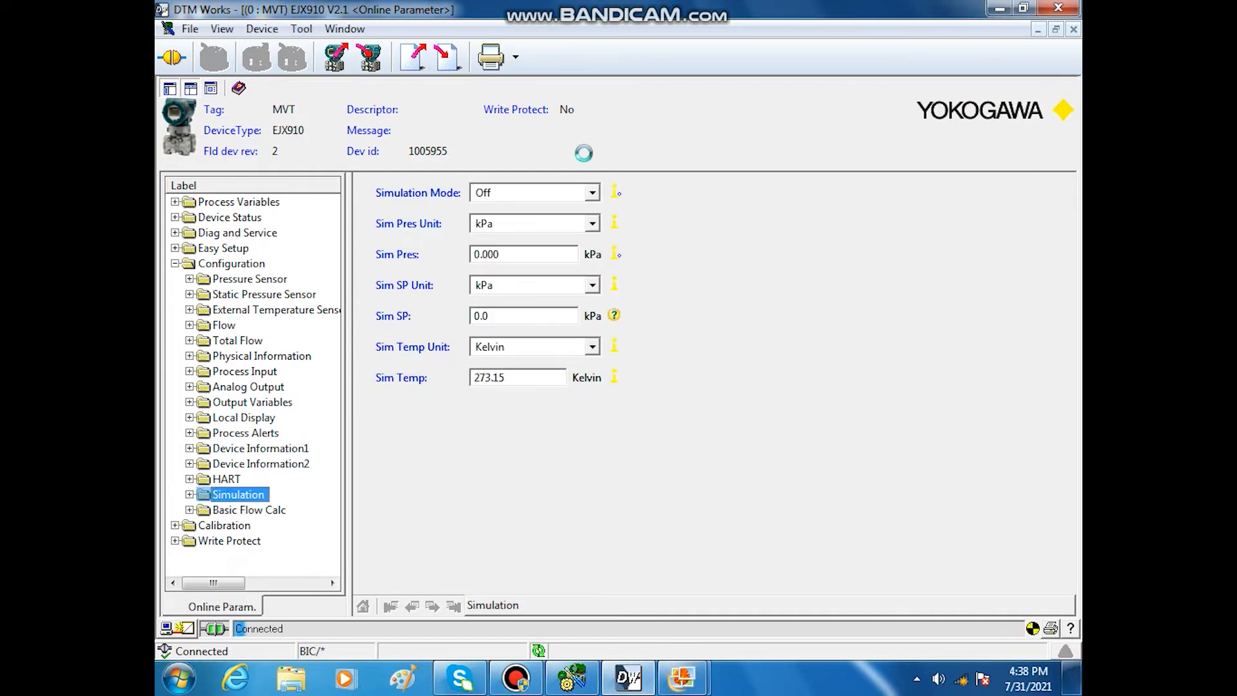
pyautogui.click(591, 192)
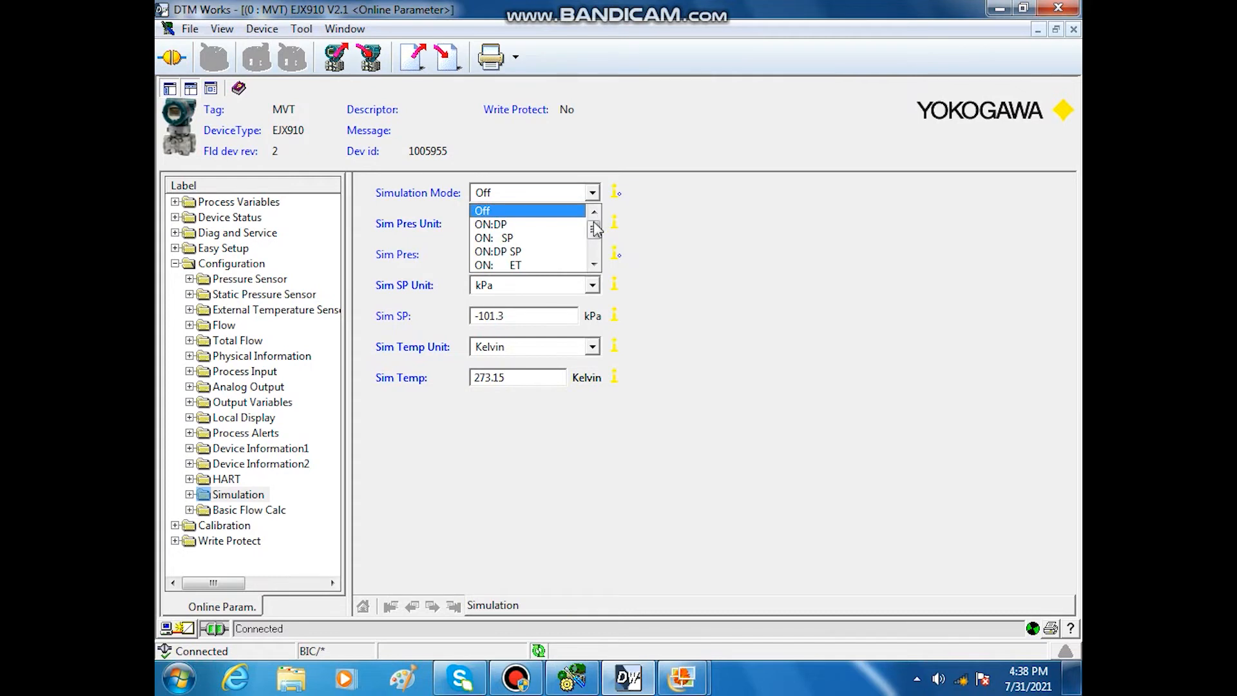
pyautogui.scroll(-2, 593, 243)
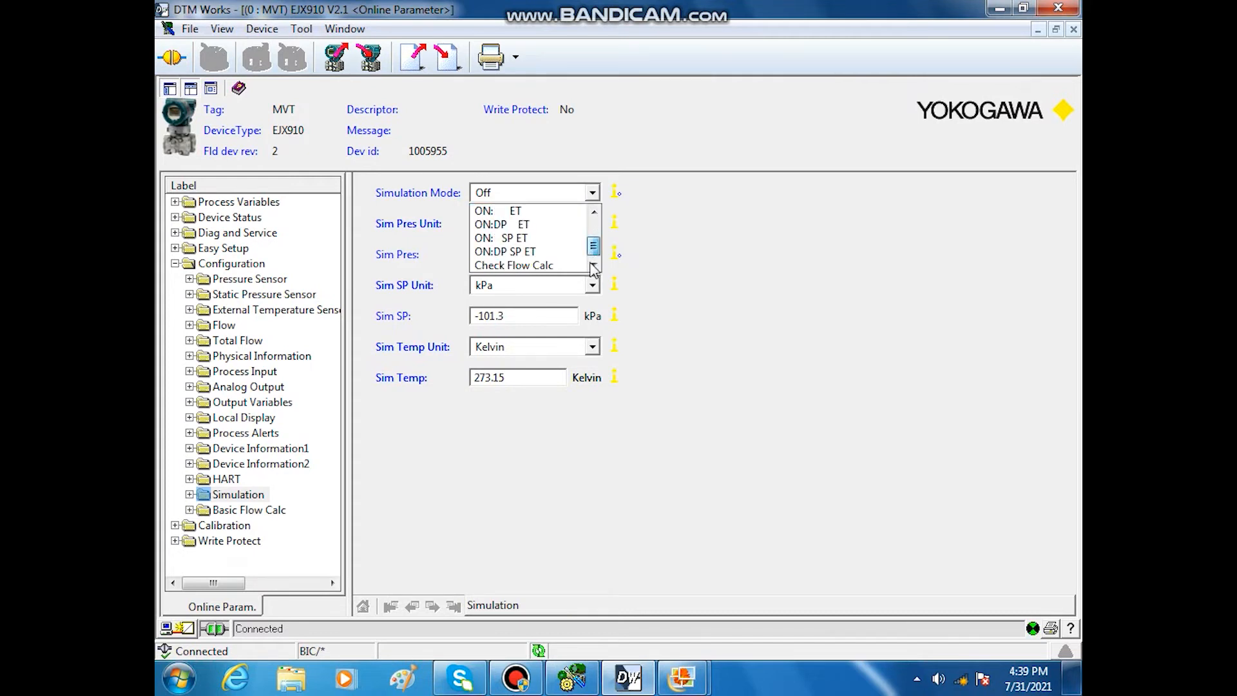
pyautogui.click(531, 251)
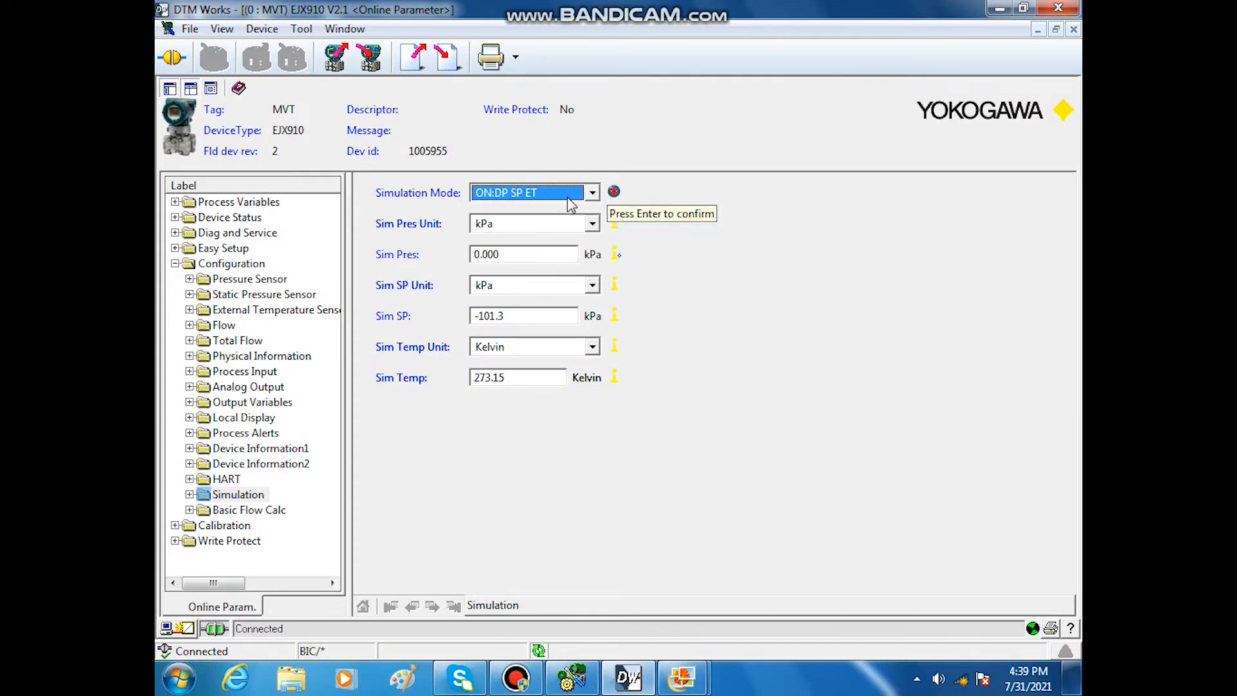
pyautogui.press('Return')
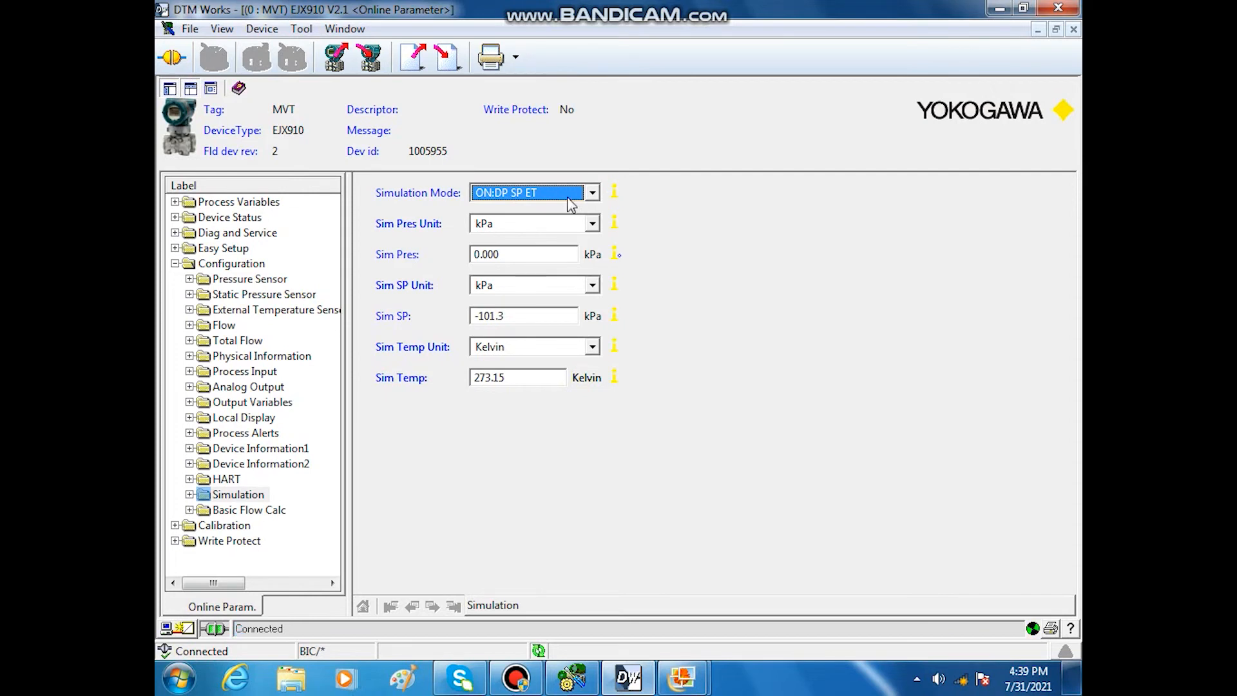
# Step: Set the simulated differential pressure's unit to mmH2O and its Sim Pres value to 1426
pyautogui.click(591, 224)
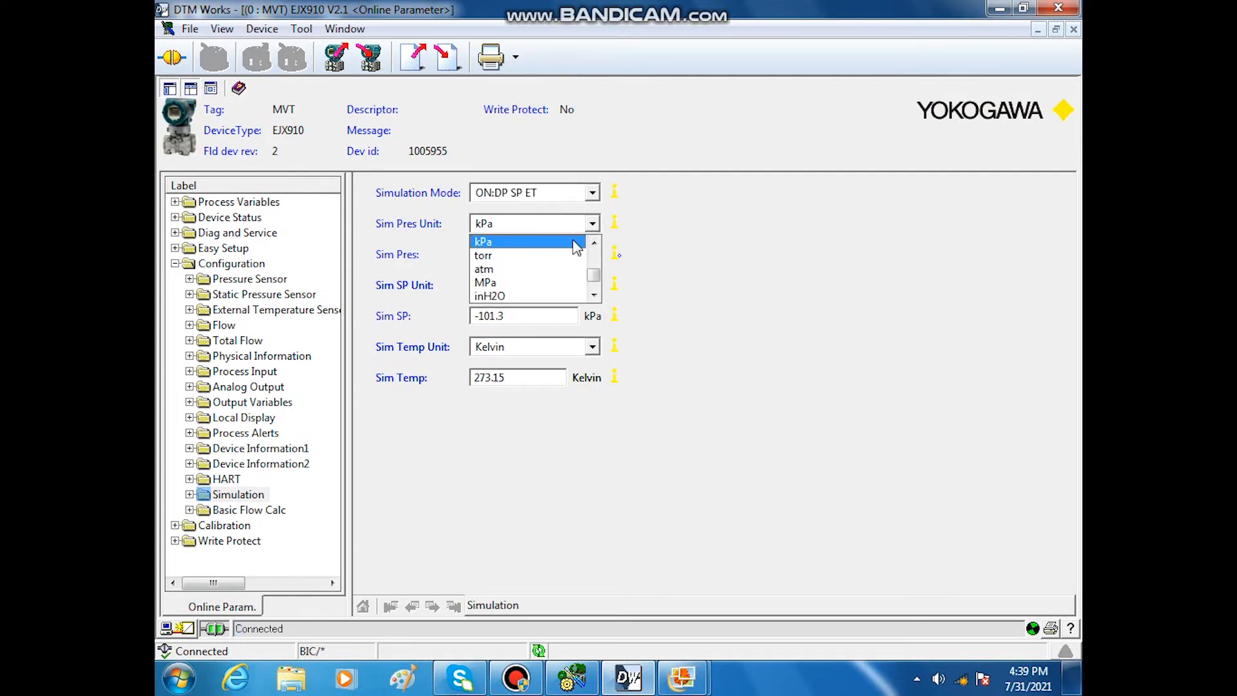
pyautogui.click(594, 295)
pyautogui.click(580, 296)
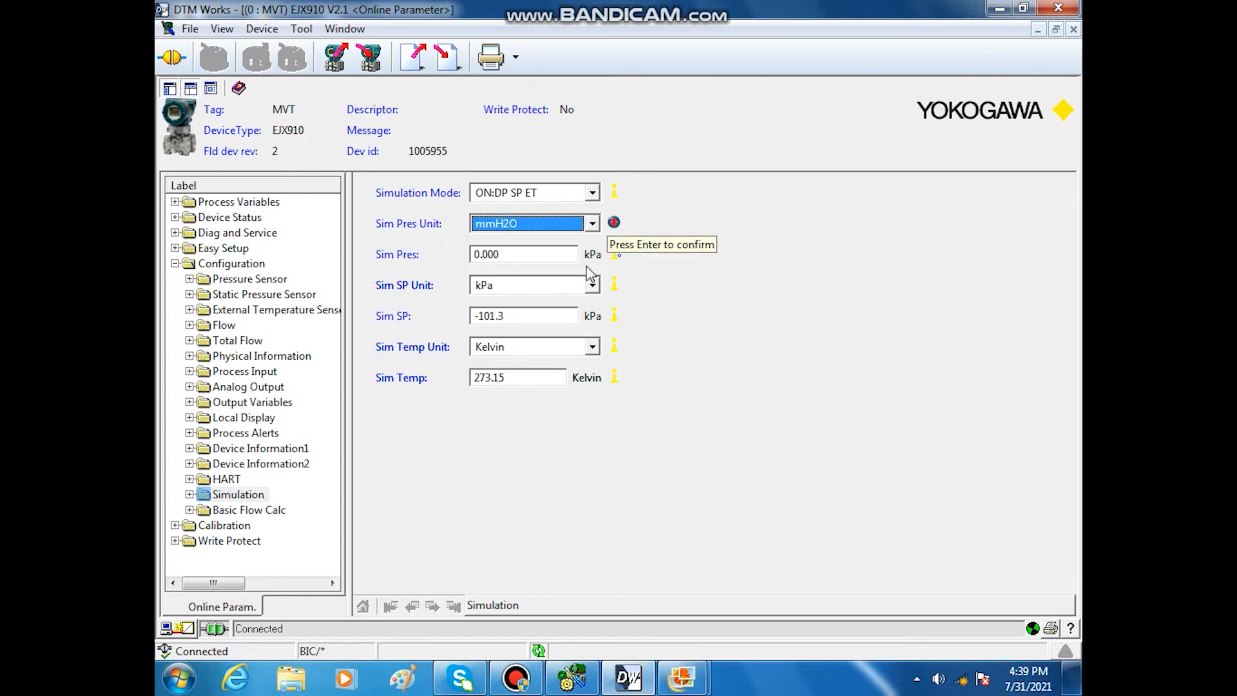
pyautogui.press('Return')
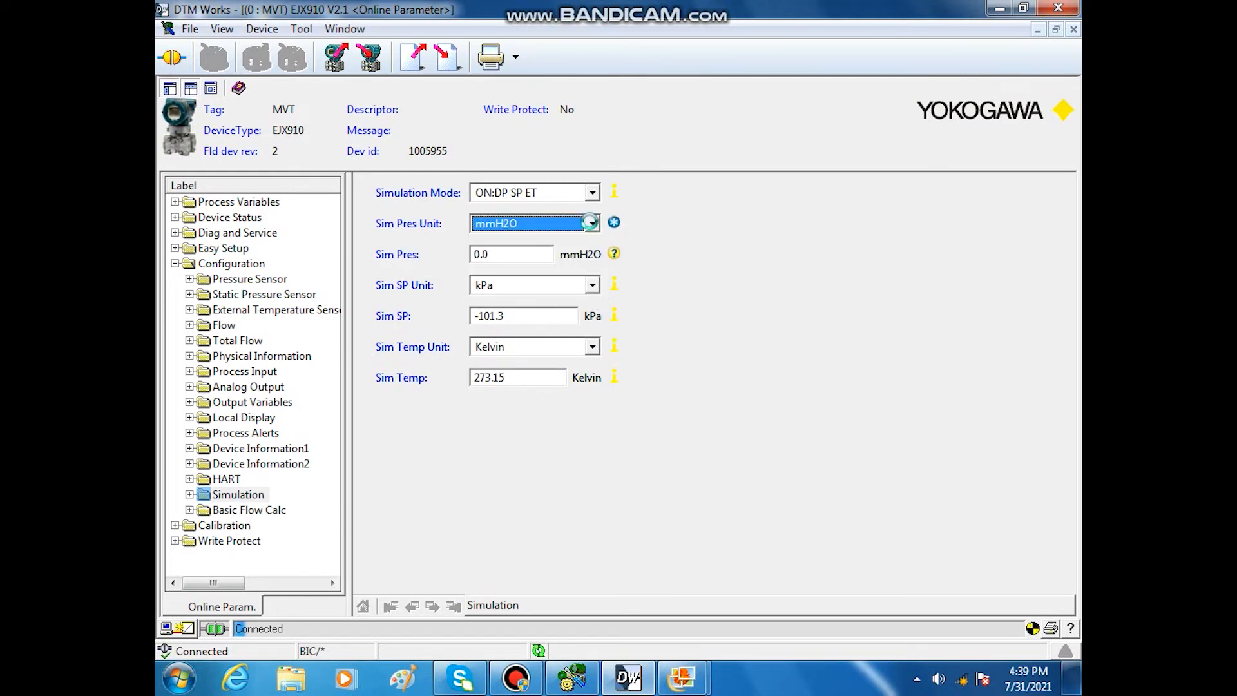
pyautogui.moveTo(511, 258); pyautogui.dragTo(335, 277)
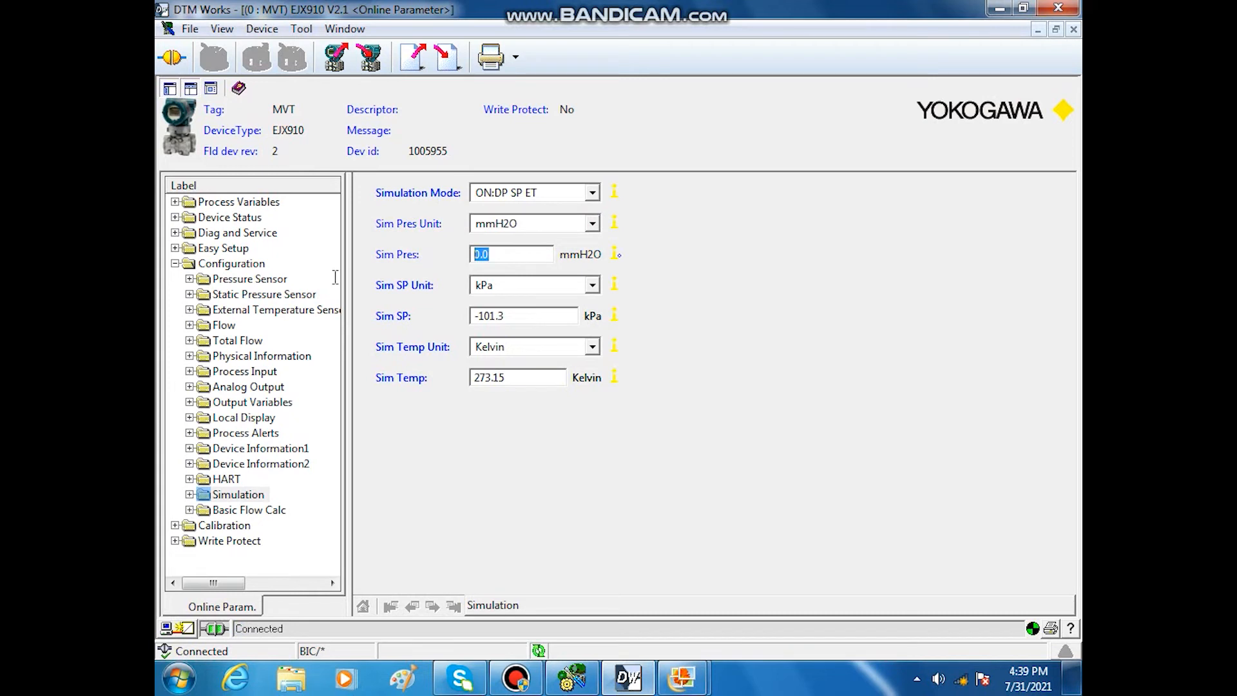
pyautogui.write('14')
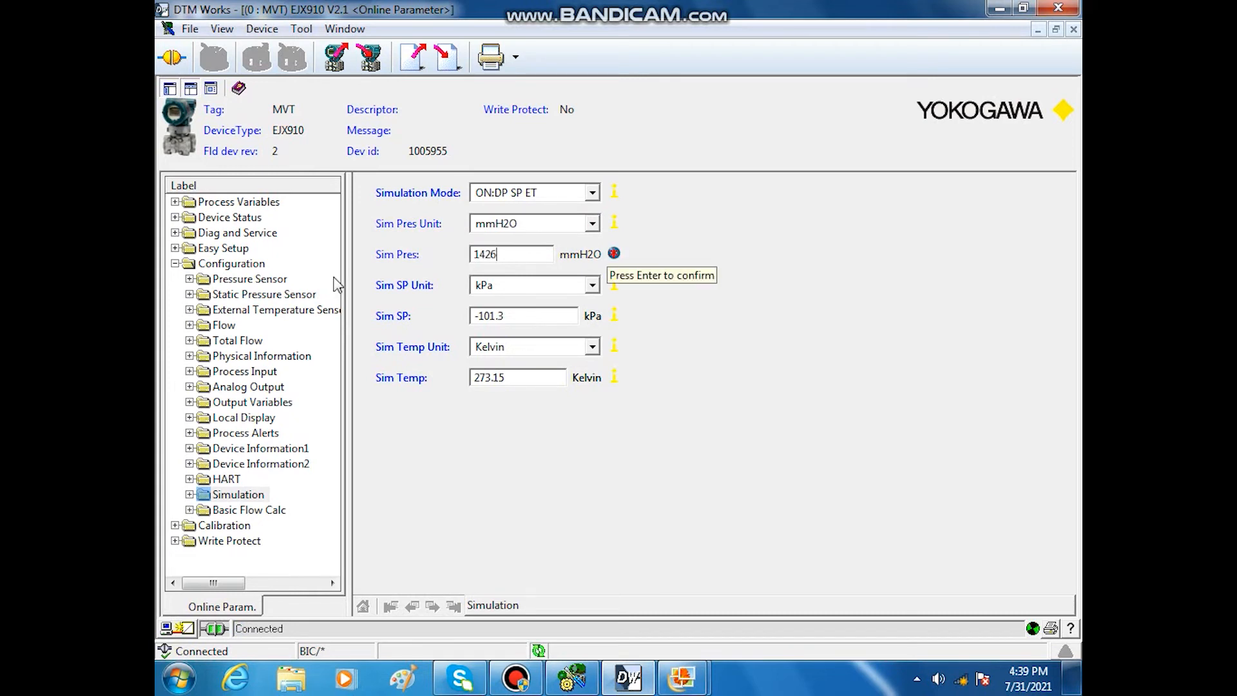
pyautogui.write('26')
pyautogui.press('Return')
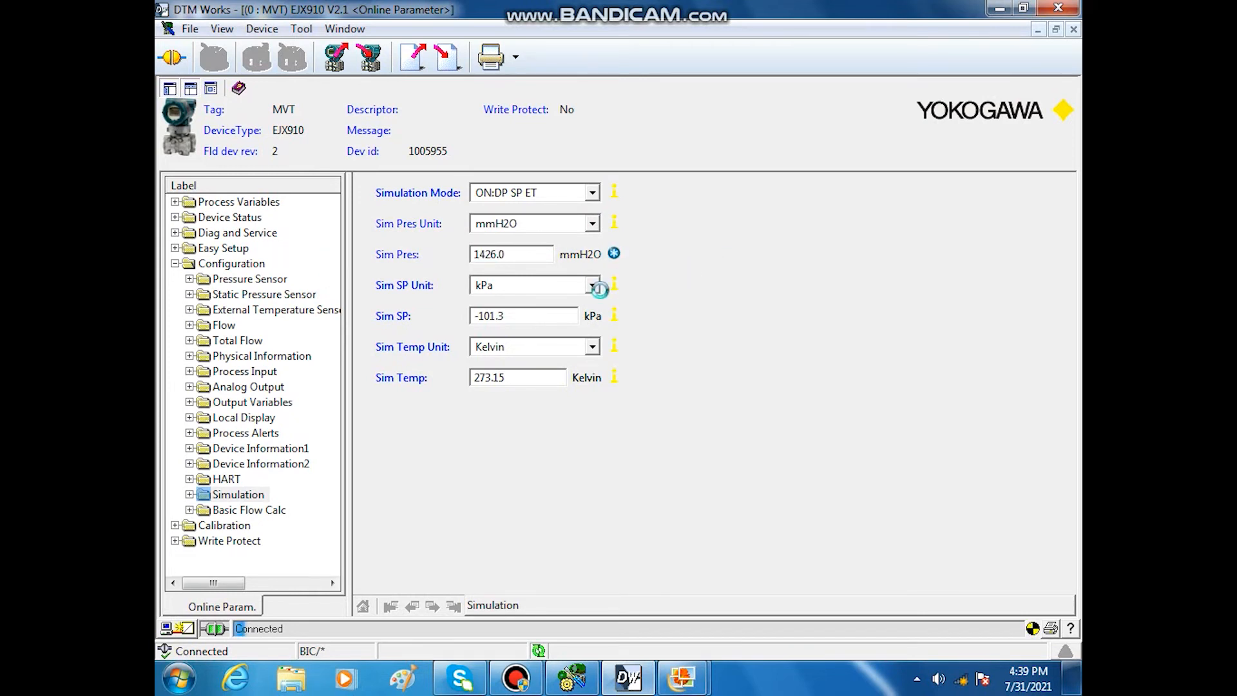
# Step: Set the simulated static pressure's unit, Sim SP Unit, to kg/cm2
pyautogui.click(592, 286)
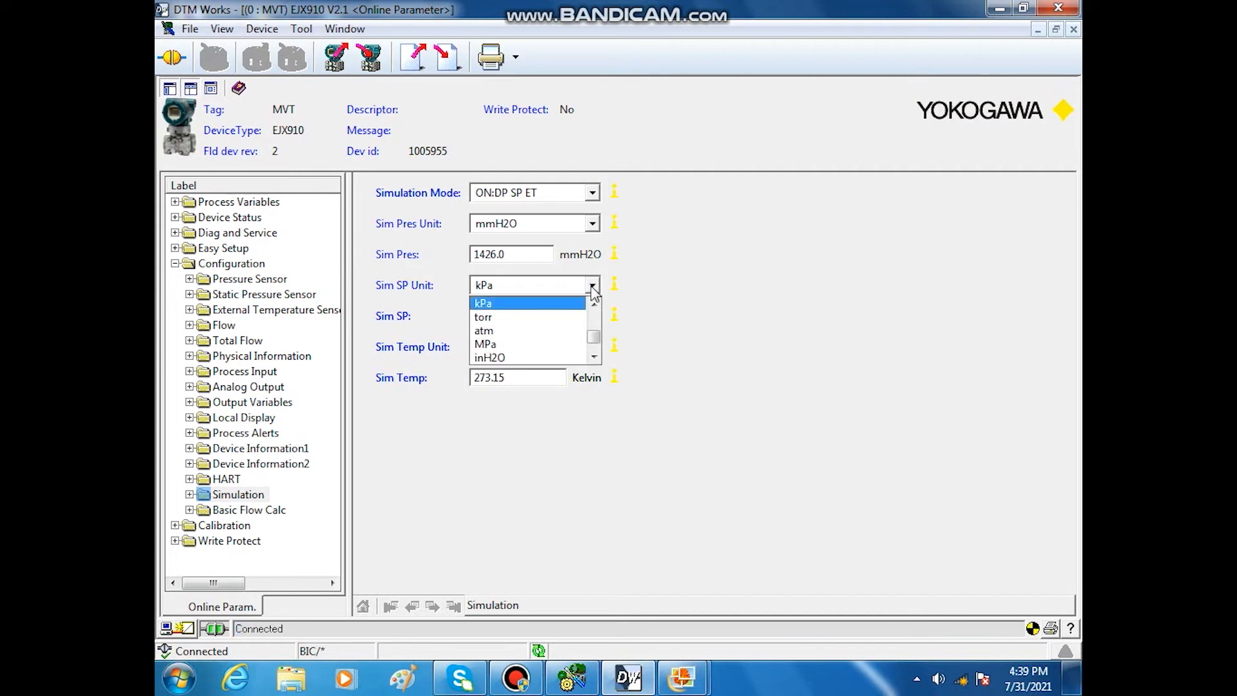
pyautogui.moveTo(593, 341)
pyautogui.mouseDown()
pyautogui.moveTo(594, 324)
pyautogui.moveTo(593, 344)
pyautogui.mouseUp()
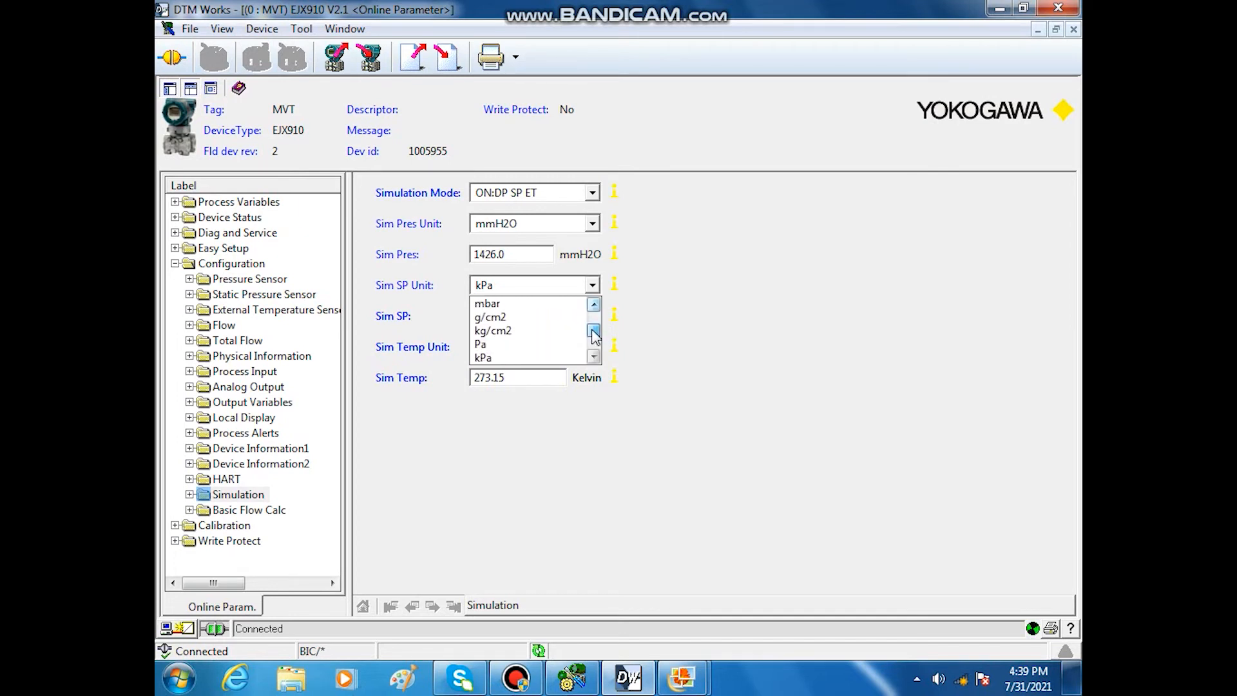
pyautogui.click(529, 330)
pyautogui.press('Return')
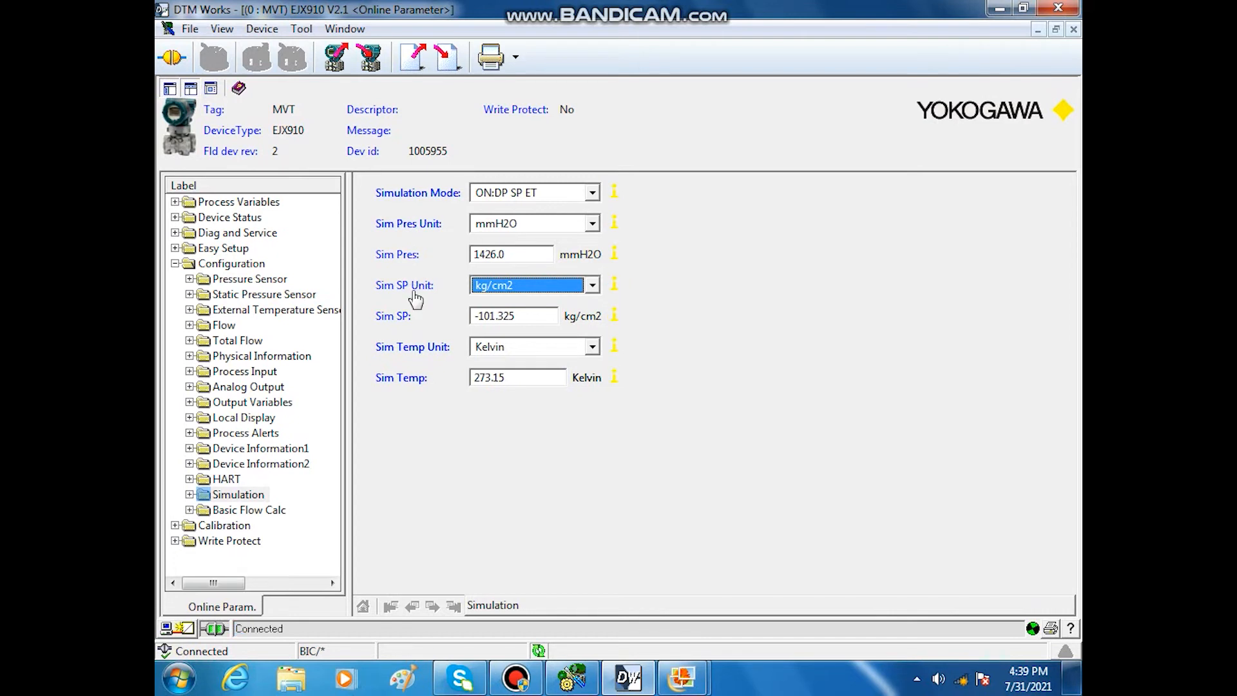
# Step: Check the A/G Select option of the static pressure sensor, keep it at Gauge, and return to the simulation parameters
pyautogui.click(228, 296)
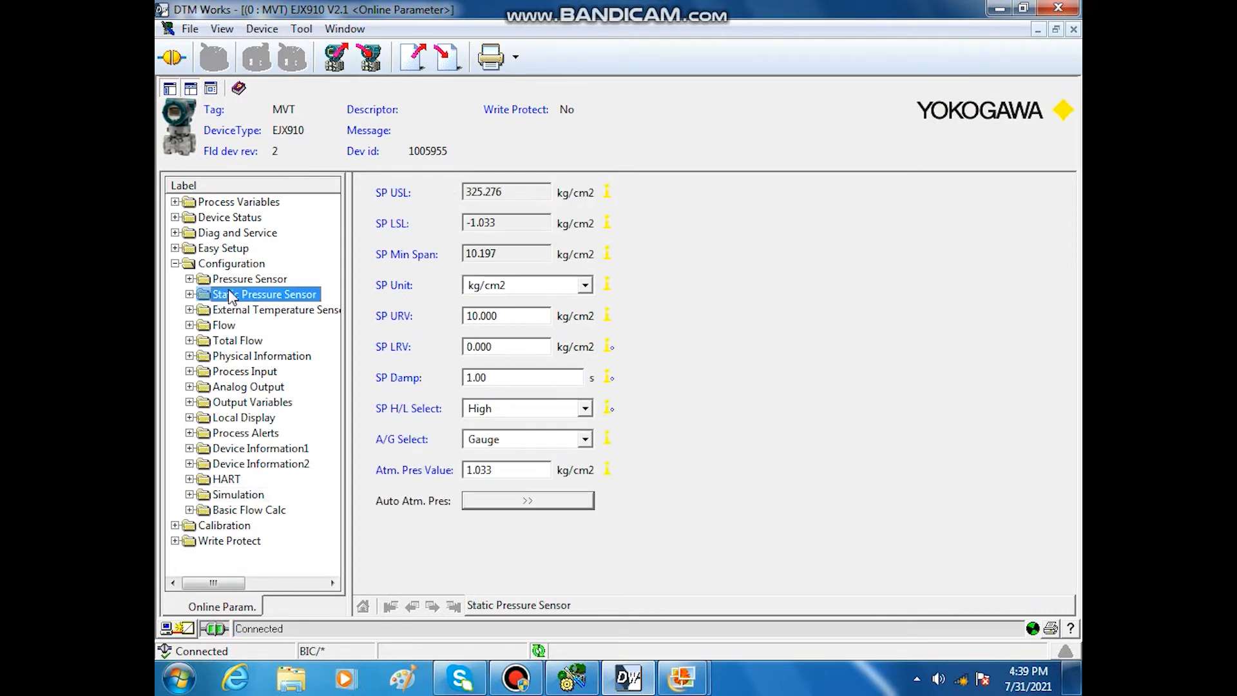
pyautogui.click(583, 442)
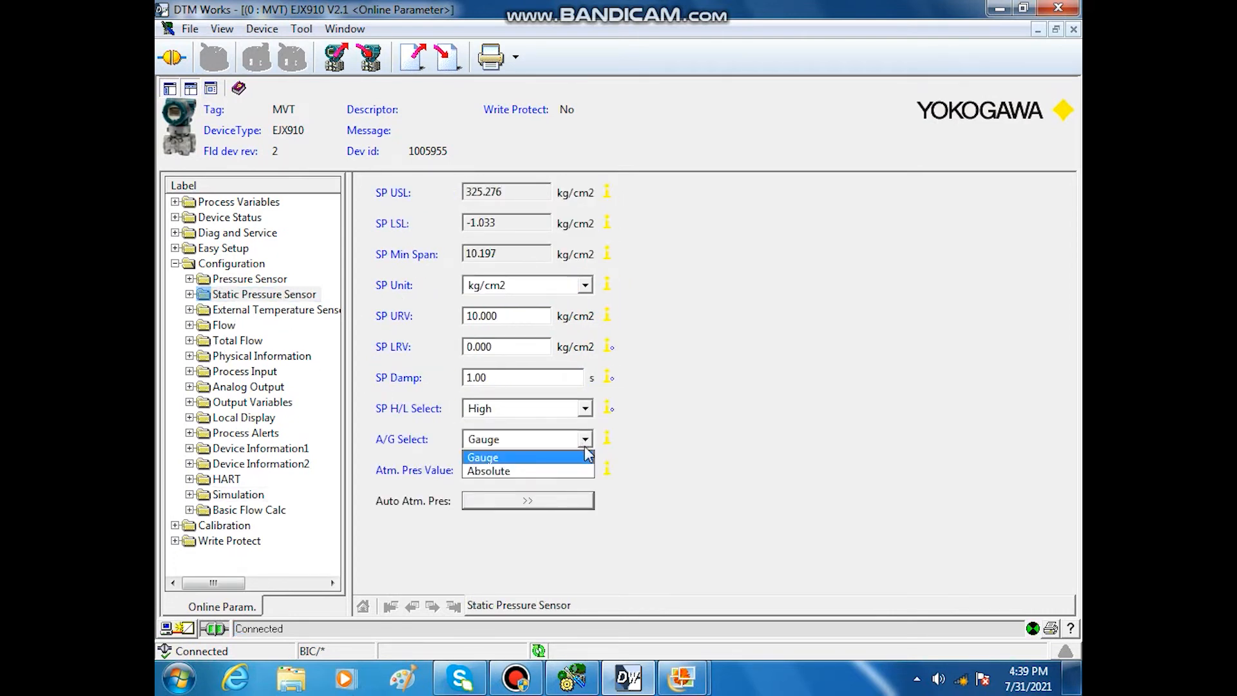
pyautogui.click(547, 458)
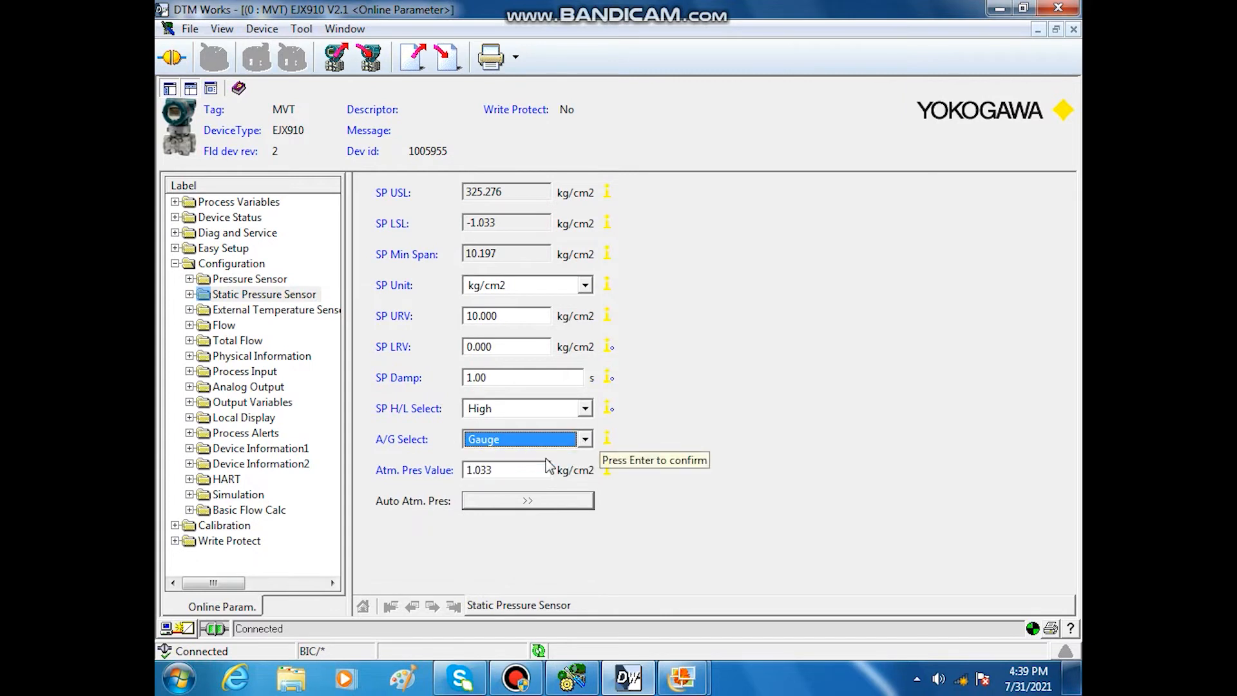
pyautogui.click(233, 510)
pyautogui.click(234, 494)
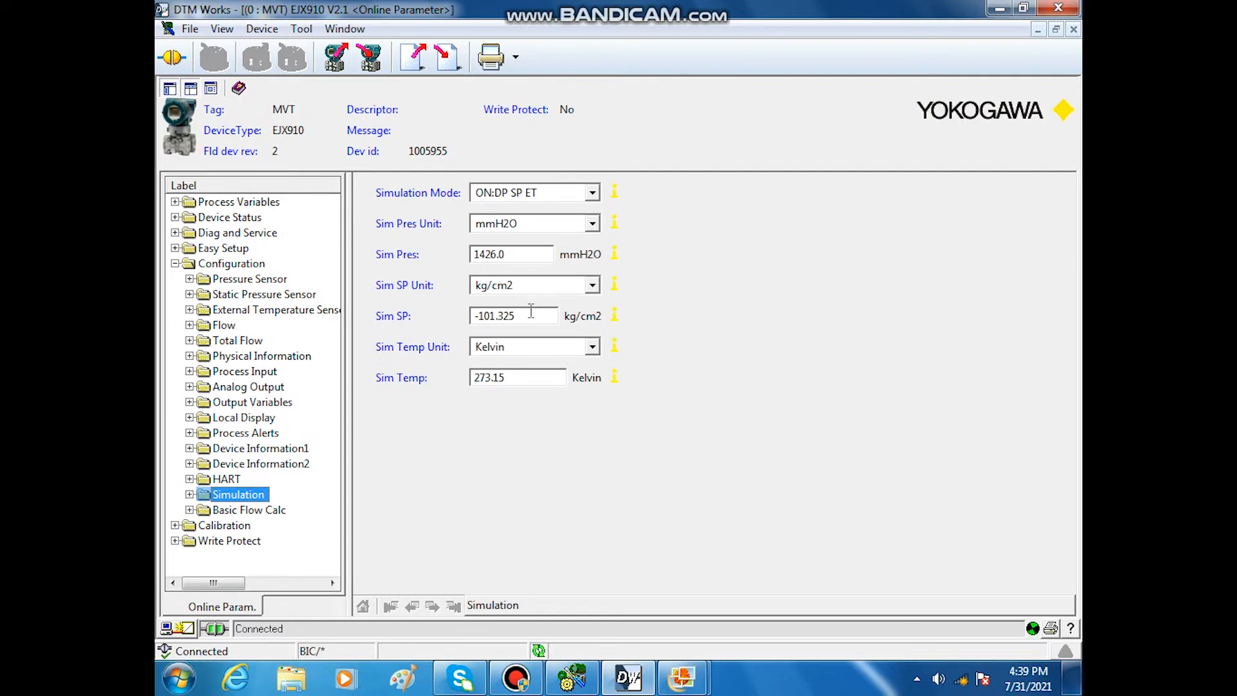
# Step: Set the simulated static pressure, Sim SP, to 2.5 kg/cm2
pyautogui.moveTo(530, 311); pyautogui.dragTo(442, 320)
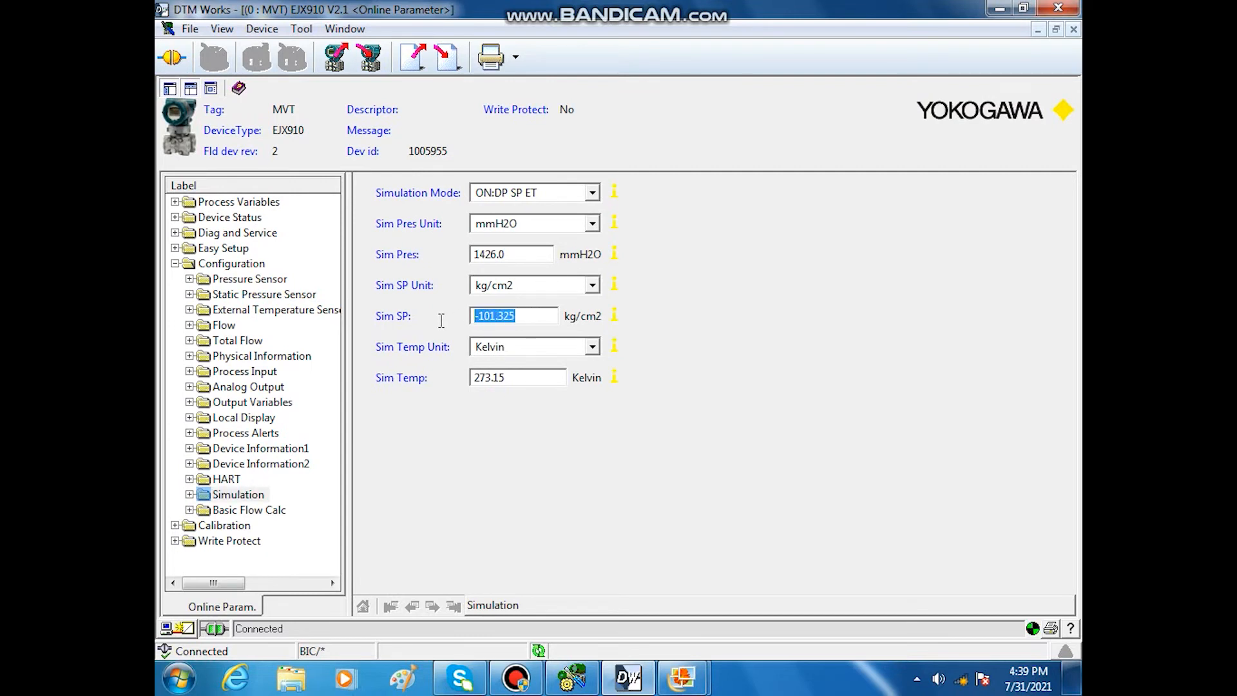
pyautogui.write('2.')
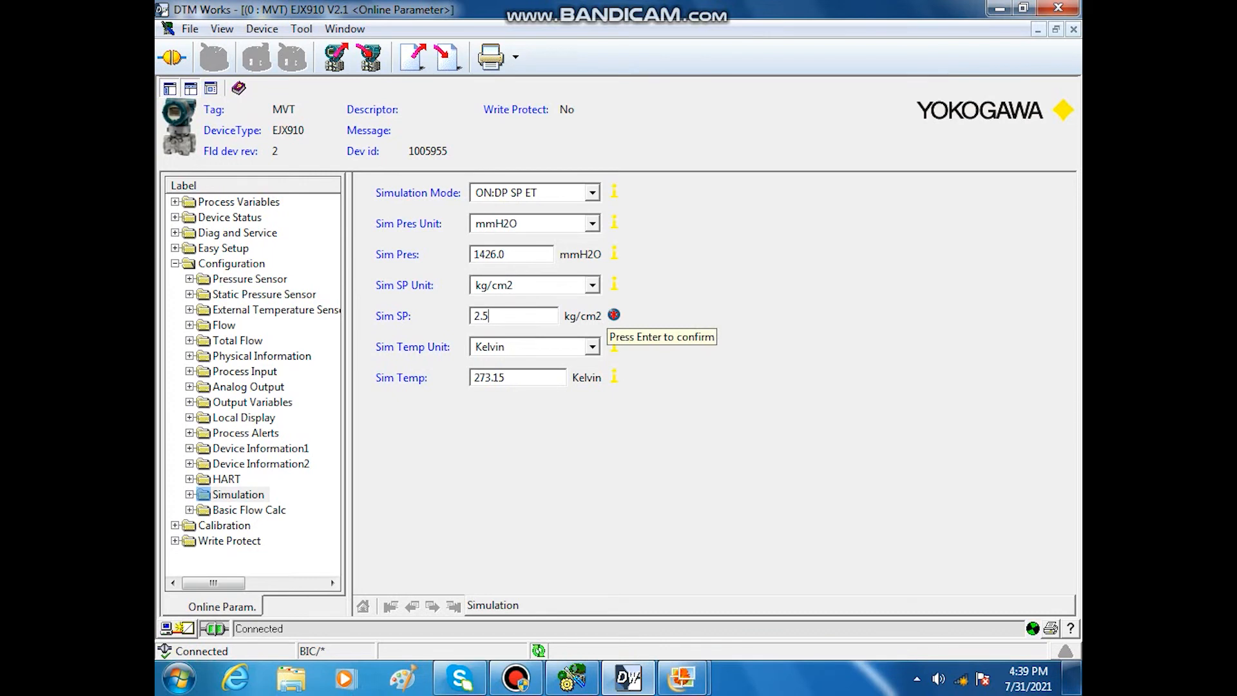
pyautogui.write('5')
pyautogui.press('Return')
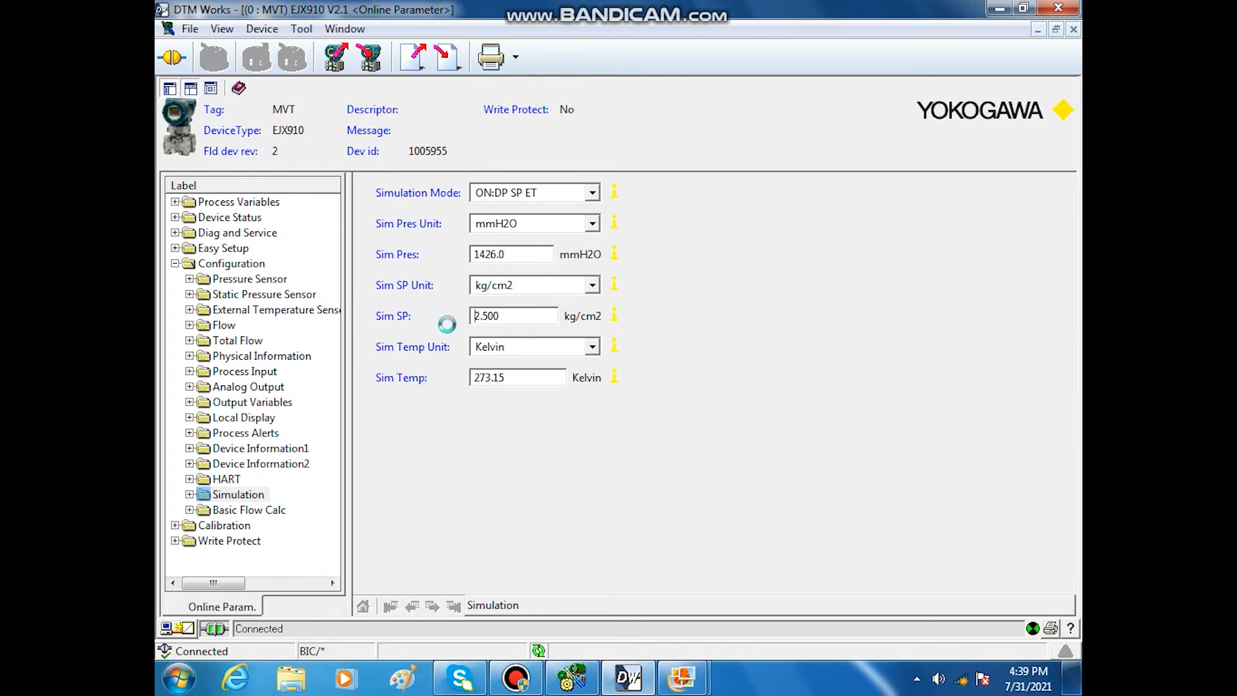
# Step: Try to choose degC as the Sim Temp Unit, and set the Sim Temp value to -6
pyautogui.click(592, 347)
pyautogui.click(533, 366)
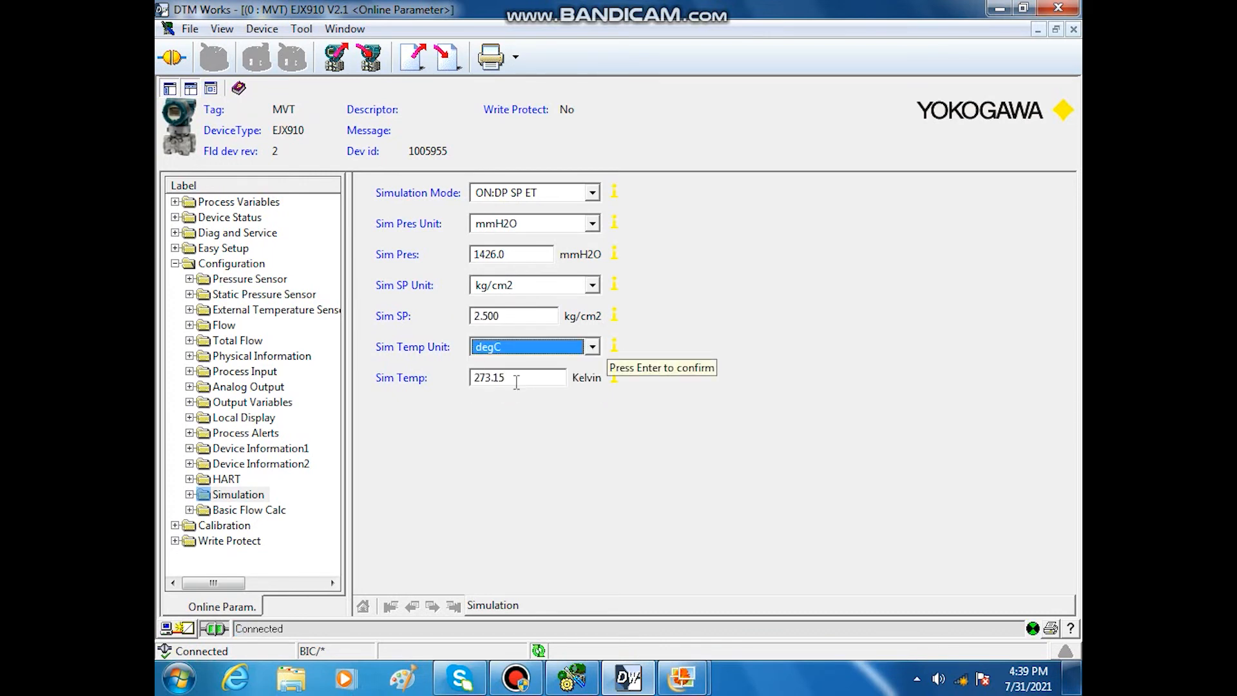
pyautogui.moveTo(516, 381); pyautogui.dragTo(443, 378)
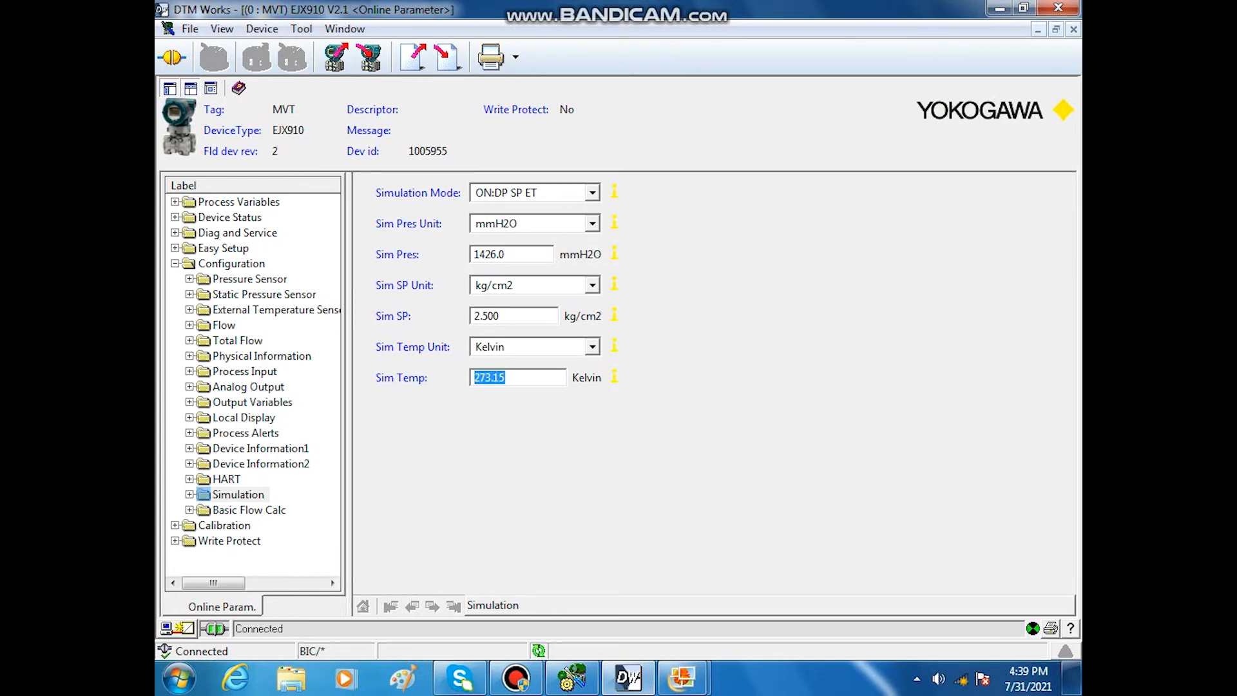
pyautogui.write('-6')
pyautogui.press('Return')
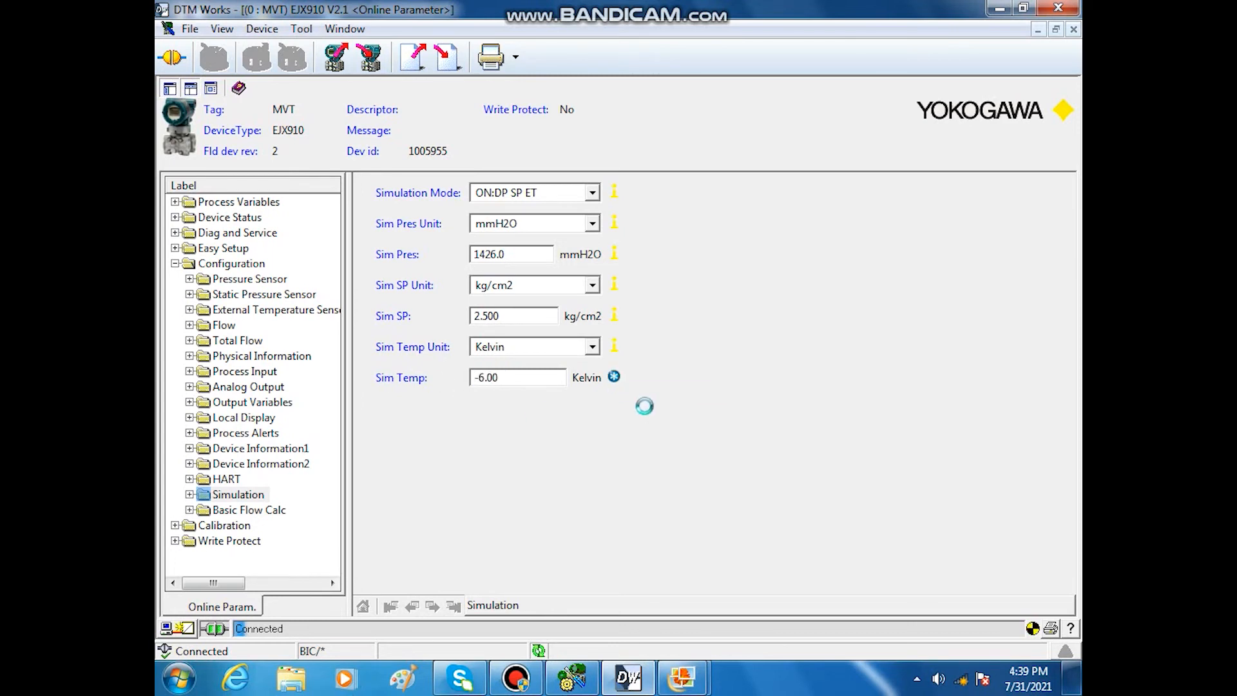
# Step: Review the flow temperature, inlet pressure and normal gas flow in the process datasheet, and return to the simulation parameters
pyautogui.moveTo(681, 676)
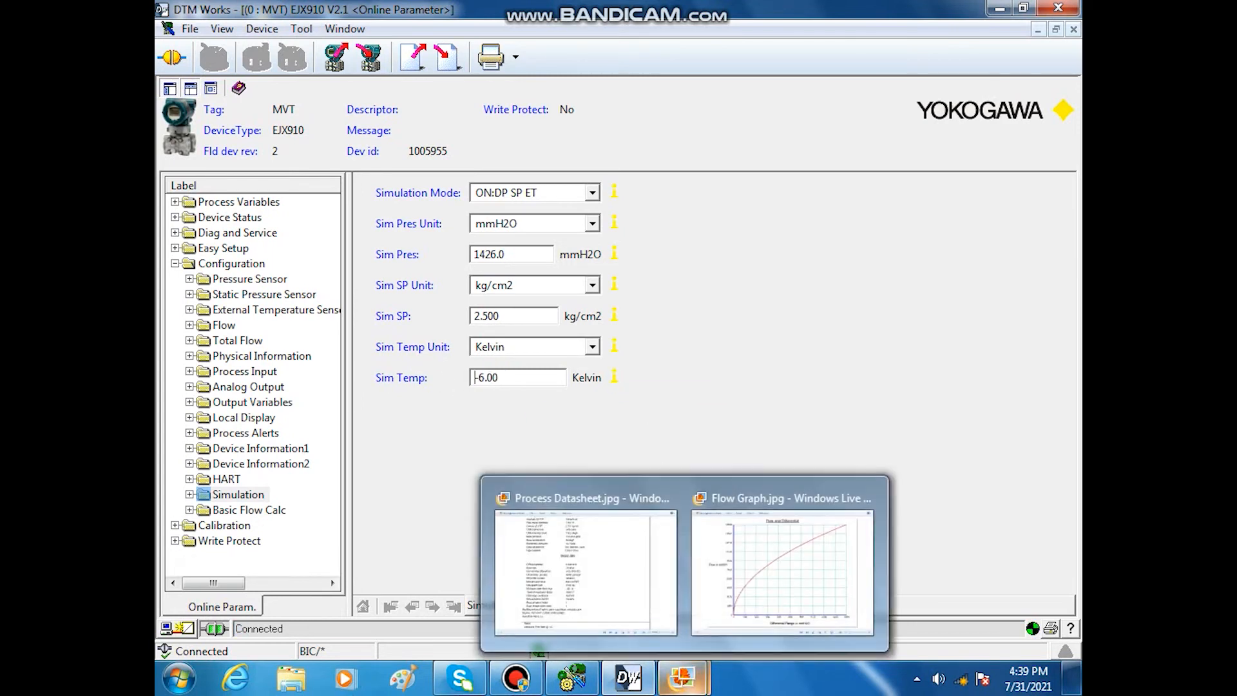
pyautogui.click(567, 560)
pyautogui.scroll(4, 512, 167)
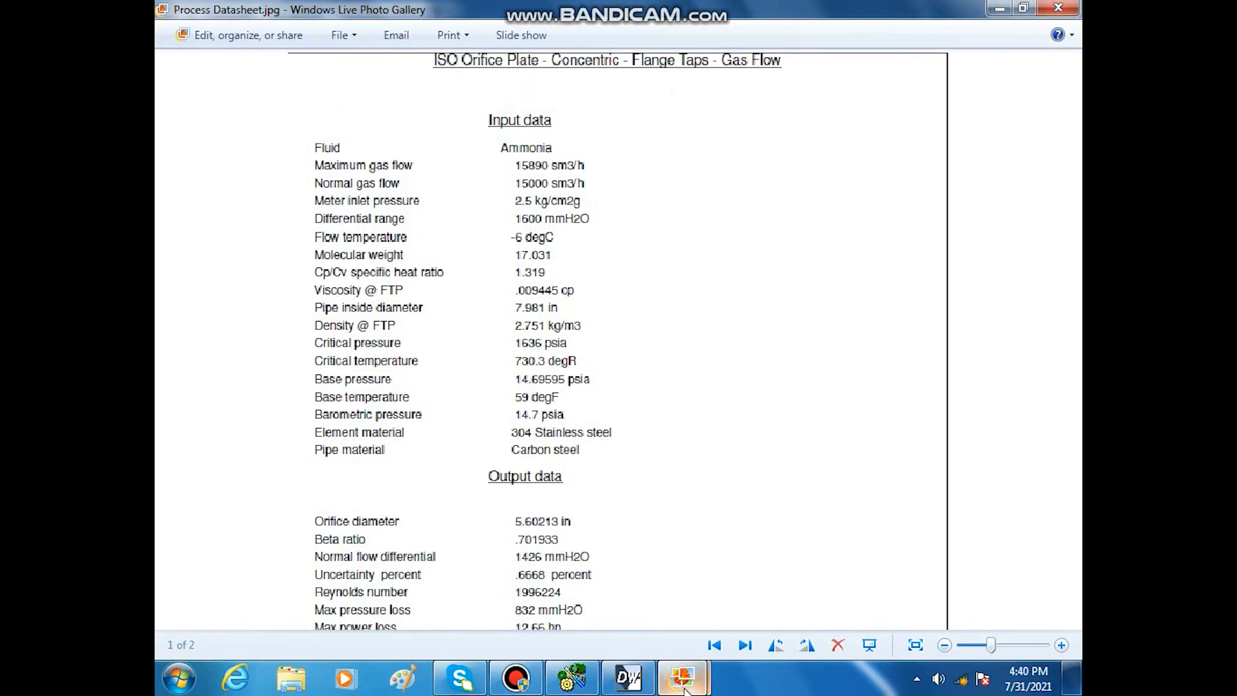
pyautogui.moveTo(685, 689)
pyautogui.moveTo(637, 673)
pyautogui.click(631, 592)
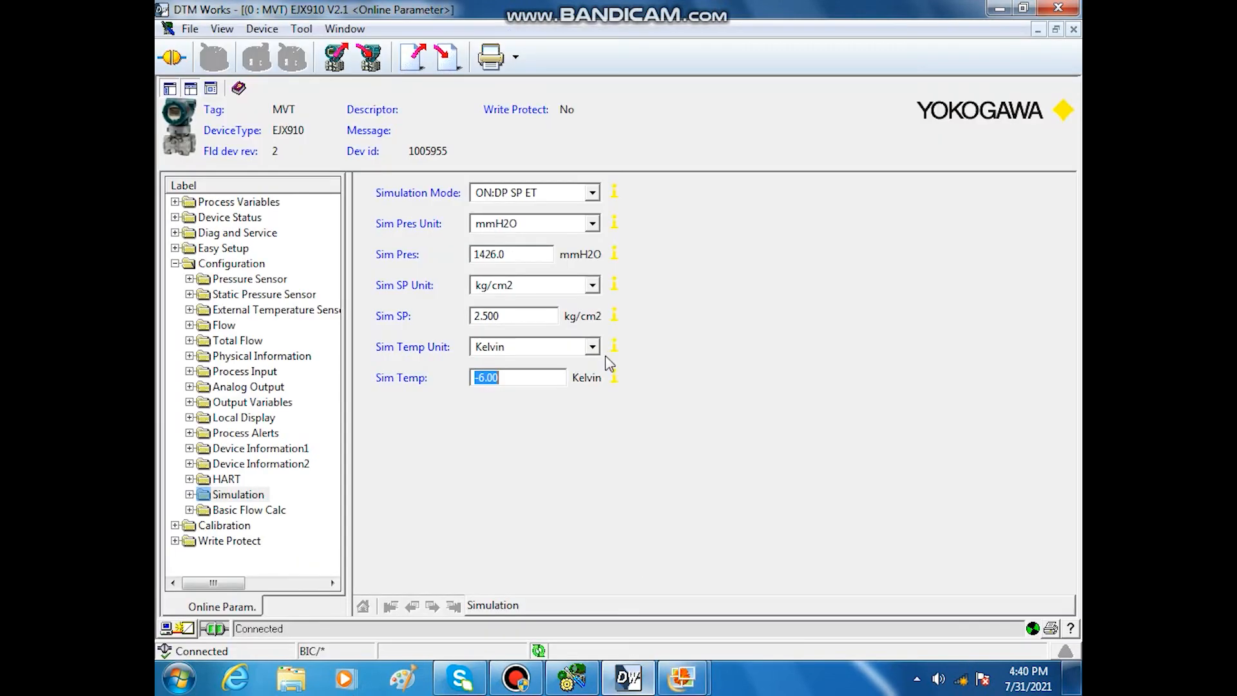
# Step: Check the flow and external temperature among the process variables under simulation, and go back to the simulation parameters
pyautogui.click(424, 412)
pyautogui.click(241, 203)
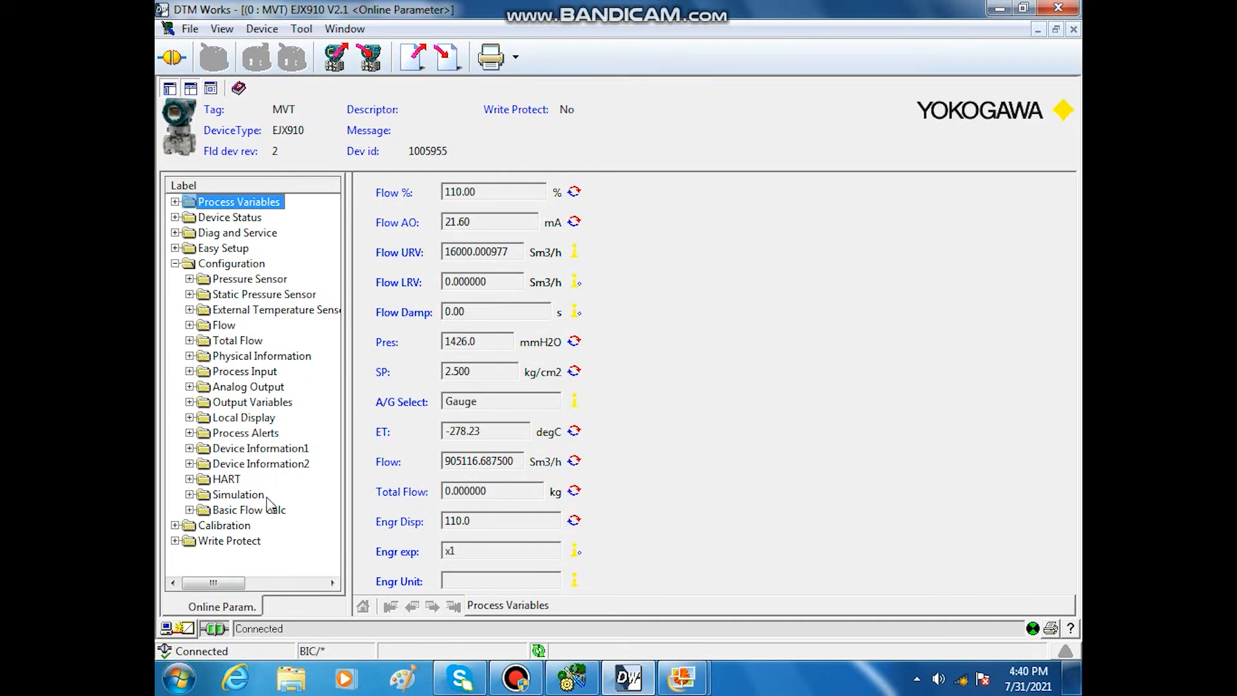
pyautogui.click(232, 497)
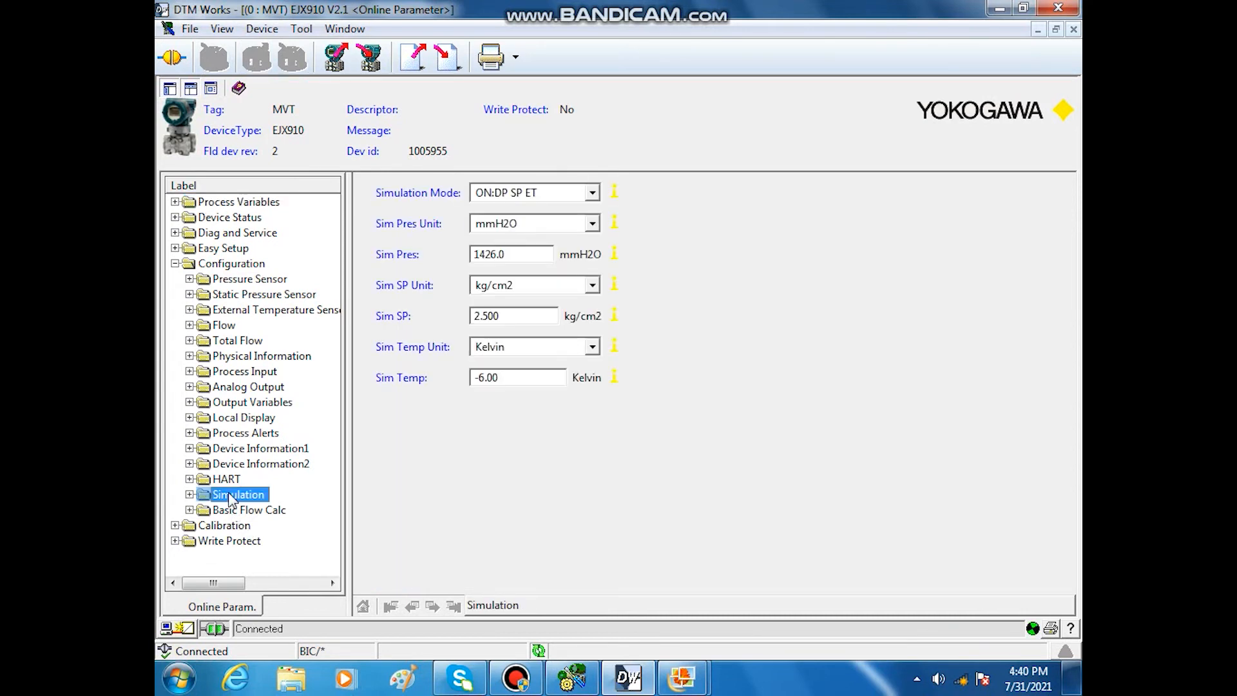
# Step: Set the Sim Temp Unit of the simulation to degC
pyautogui.click(591, 349)
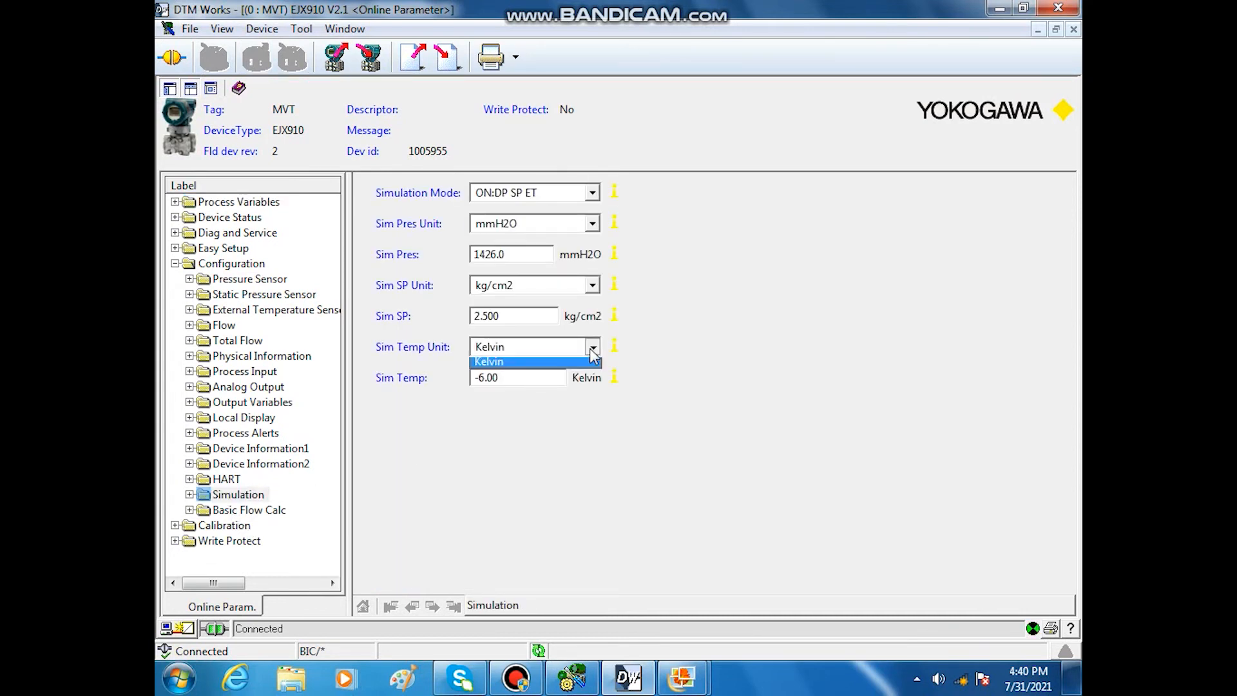
pyautogui.click(554, 362)
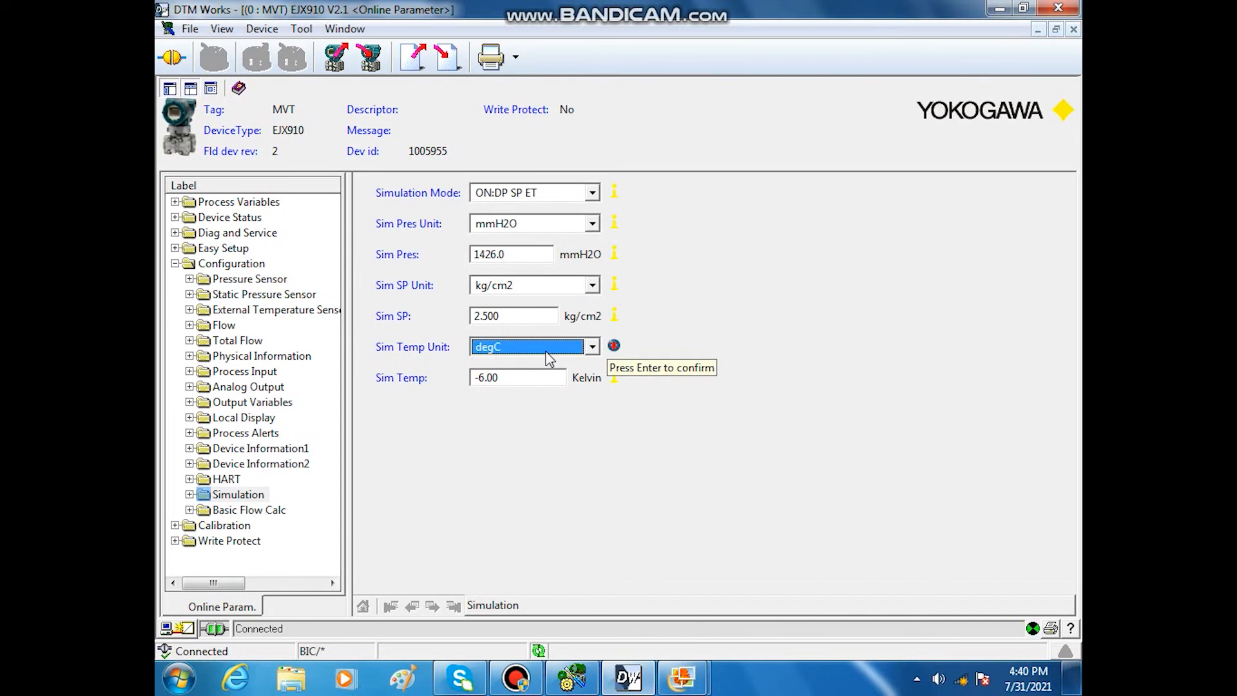
pyautogui.press('Return')
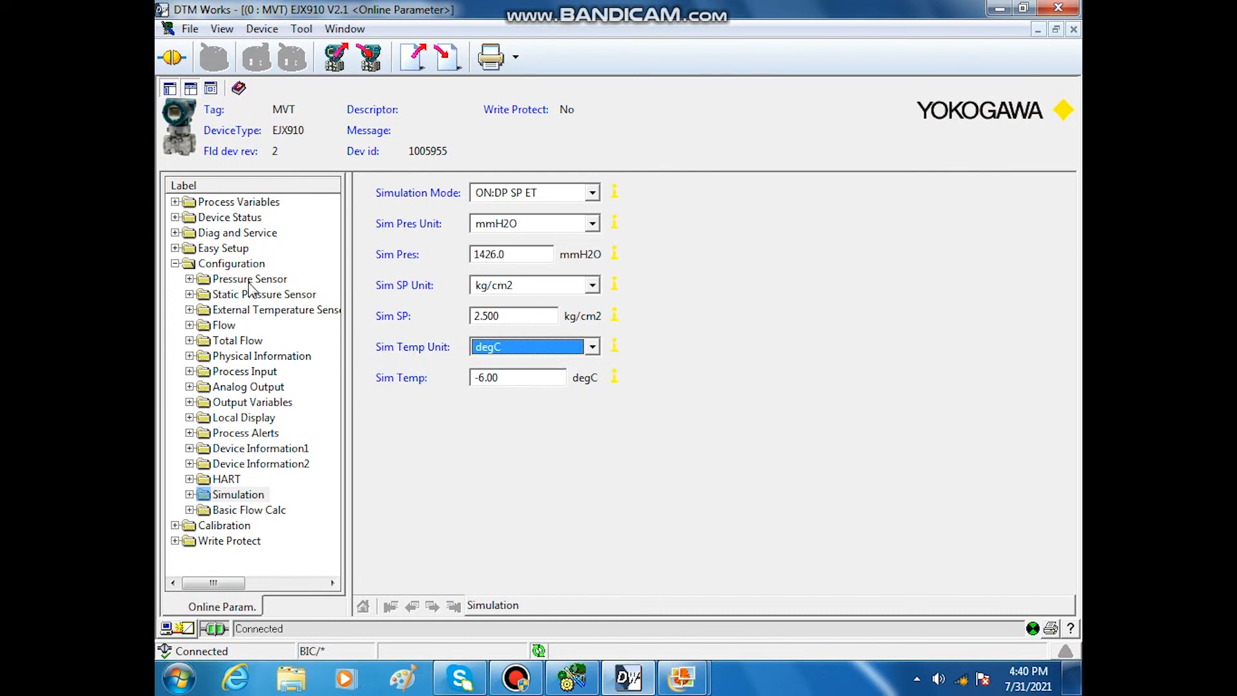
# Step: Refresh the flow among the process variables, and compare it with the flow-versus-differential curve in Flow Graph.jpg
pyautogui.click(225, 204)
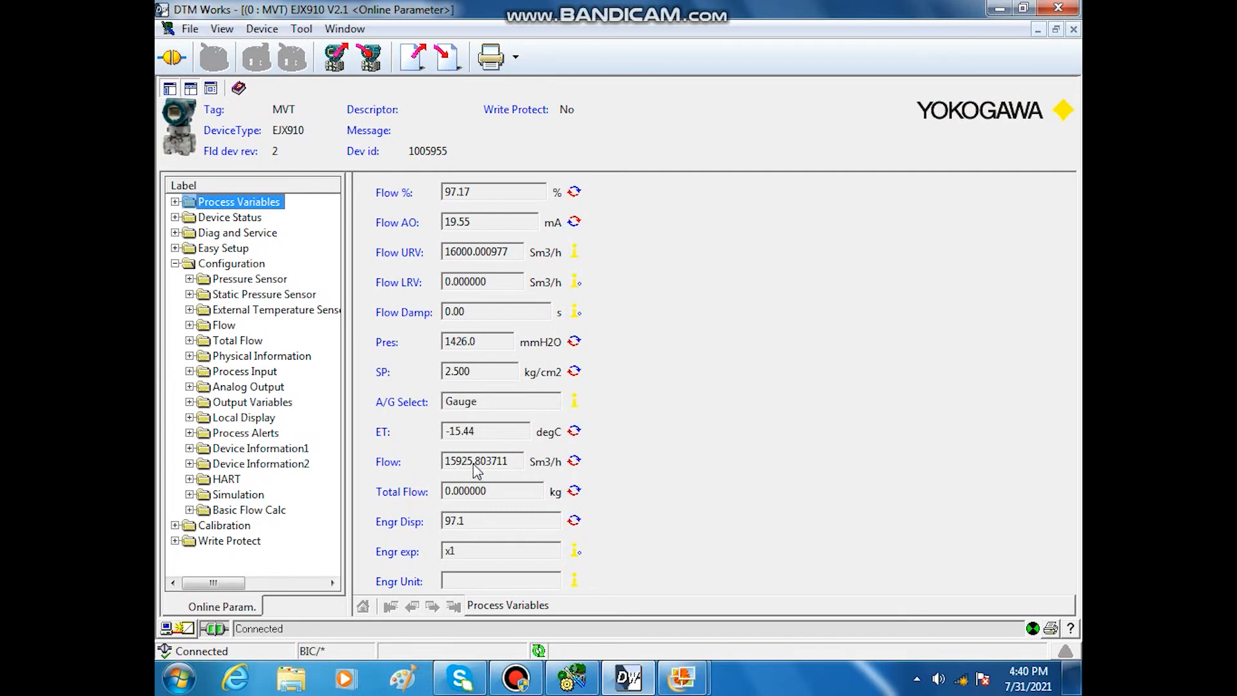
pyautogui.click(573, 461)
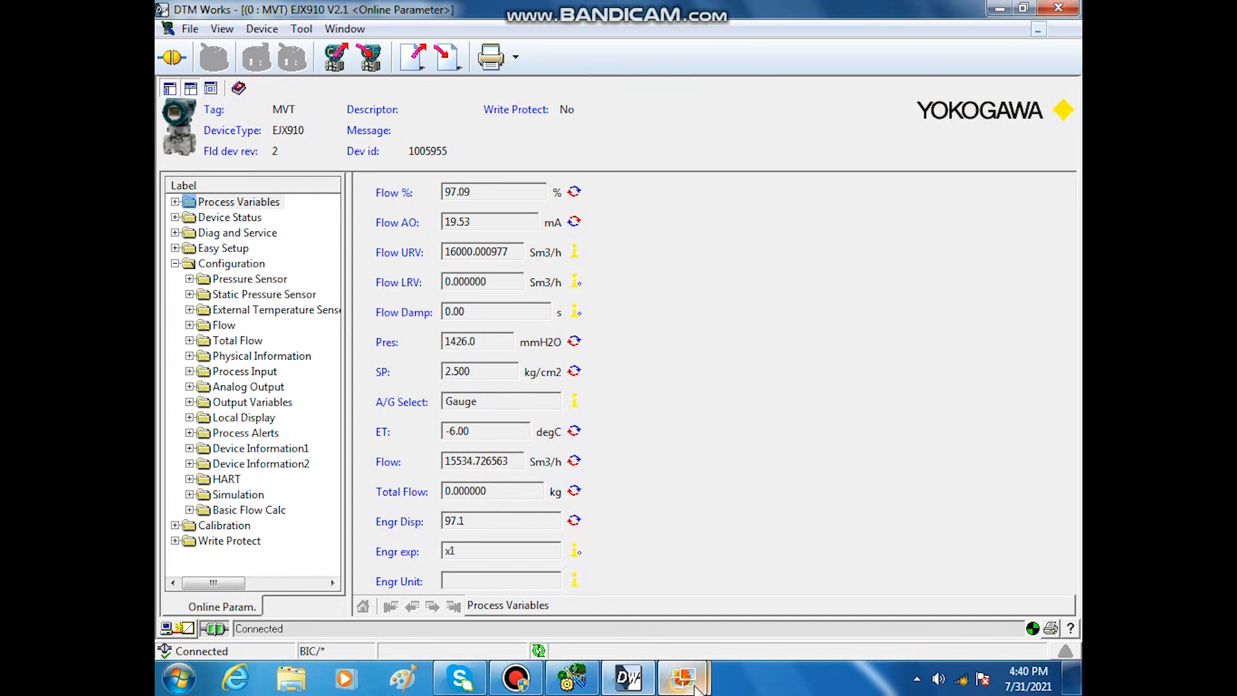
pyautogui.moveTo(683, 675)
pyautogui.click(772, 602)
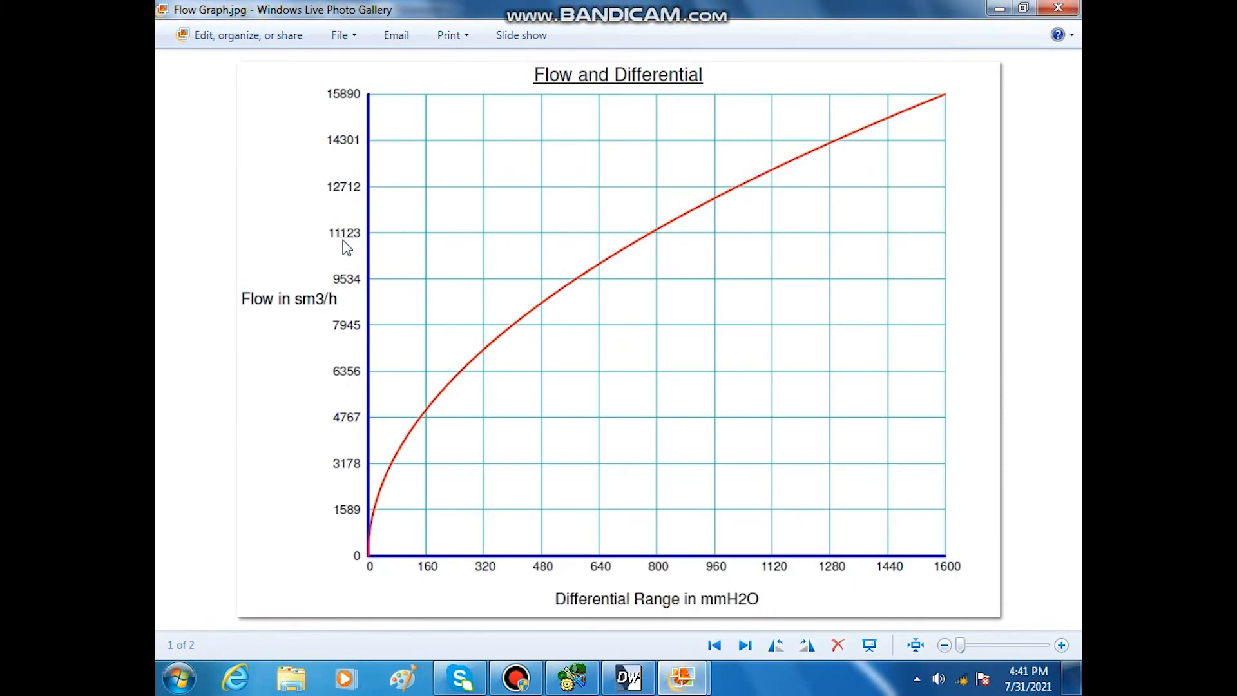
pyautogui.click(622, 680)
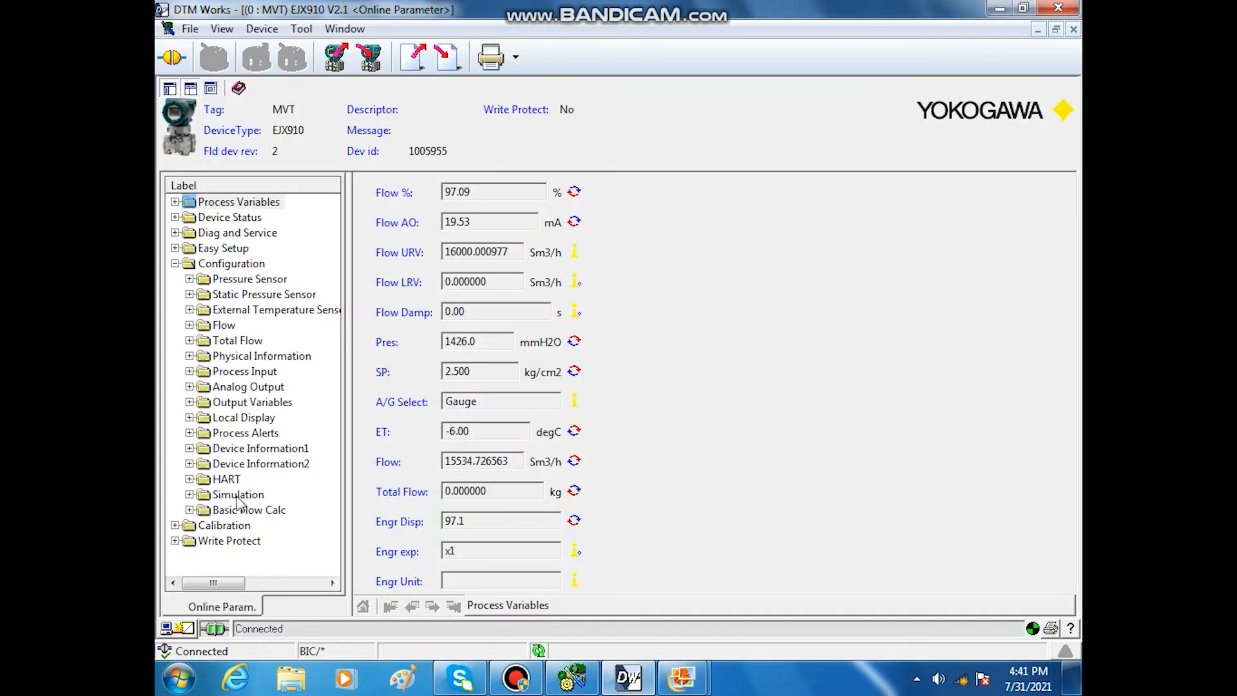
# Step: Set the simulated differential pressure, Sim Pres, to 800 mmH2O and check the flow among the process variables
pyautogui.click(238, 495)
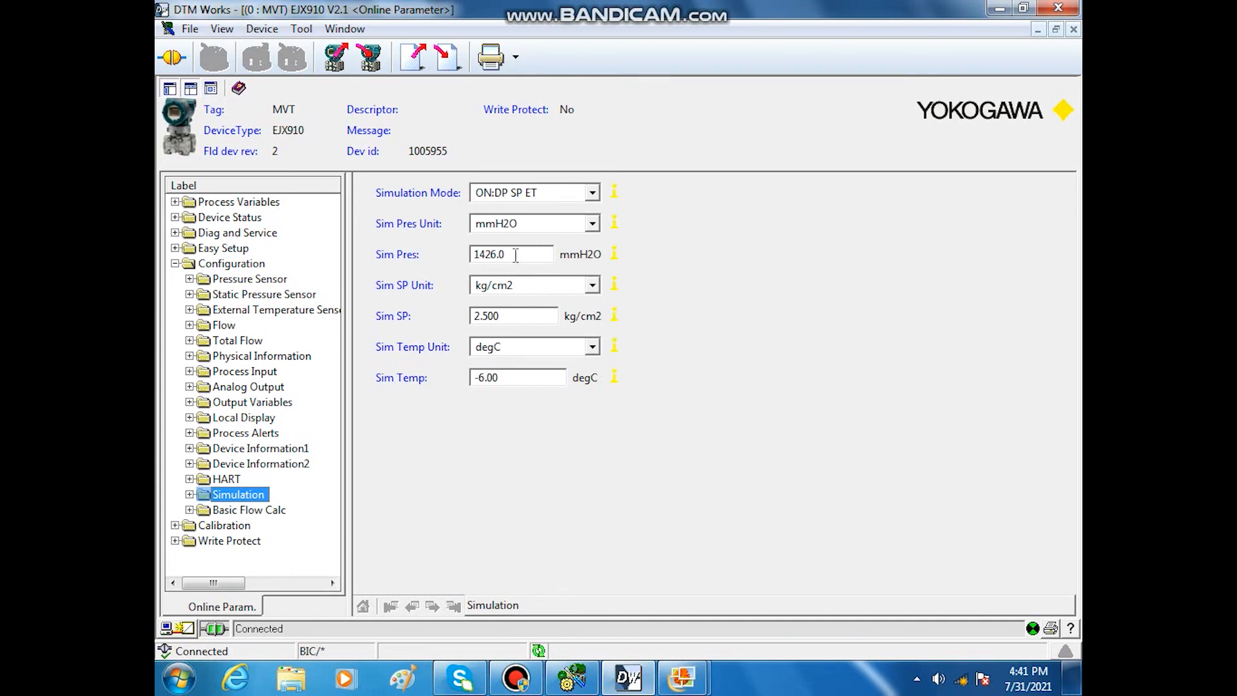
pyautogui.moveTo(515, 256); pyautogui.dragTo(358, 251)
pyautogui.write('80')
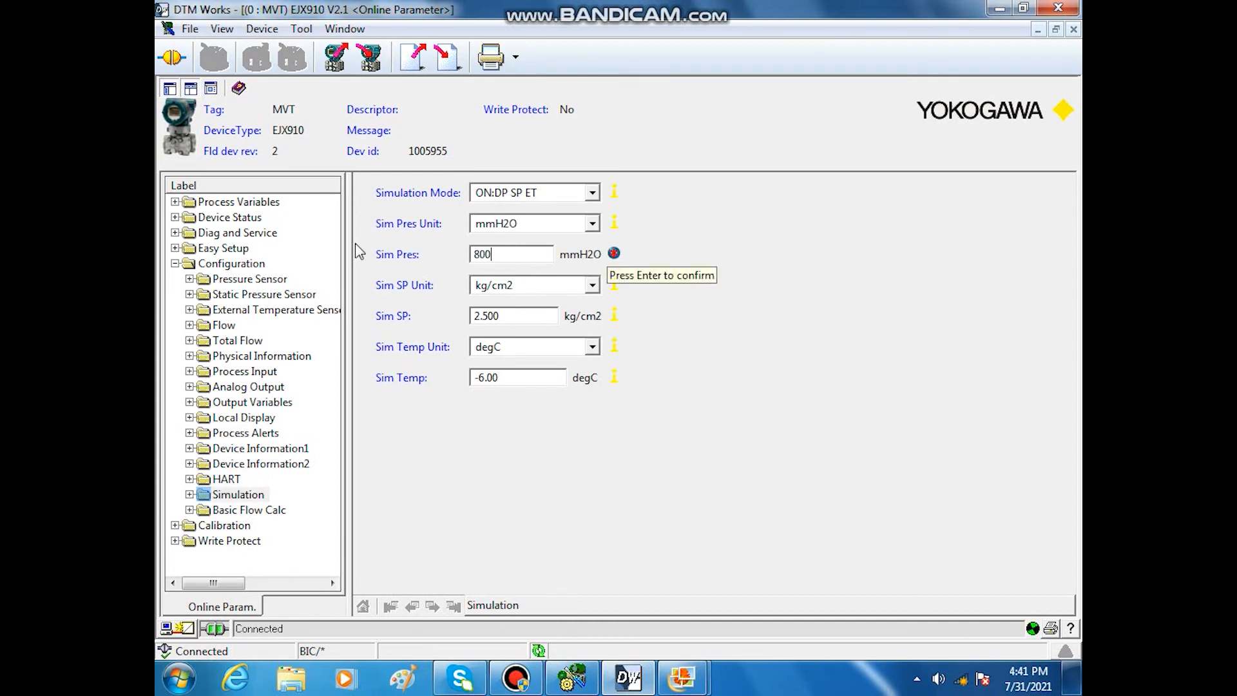
pyautogui.write('0')
pyautogui.press('Return')
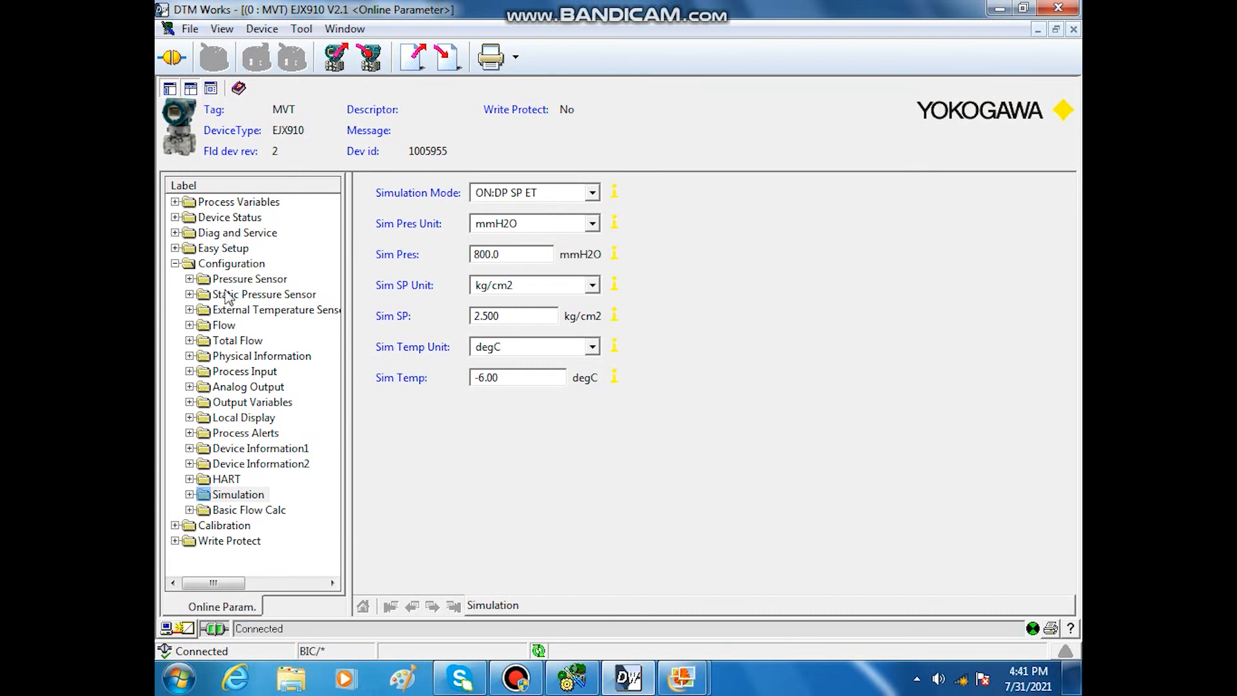
pyautogui.click(240, 204)
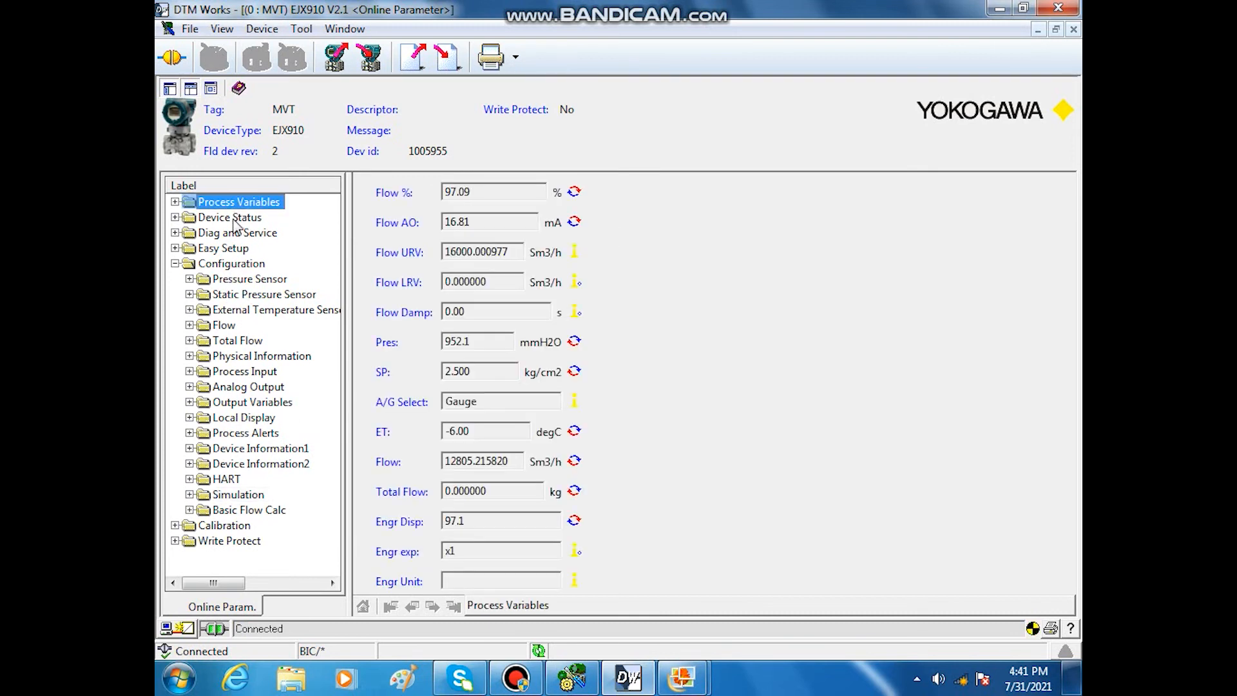